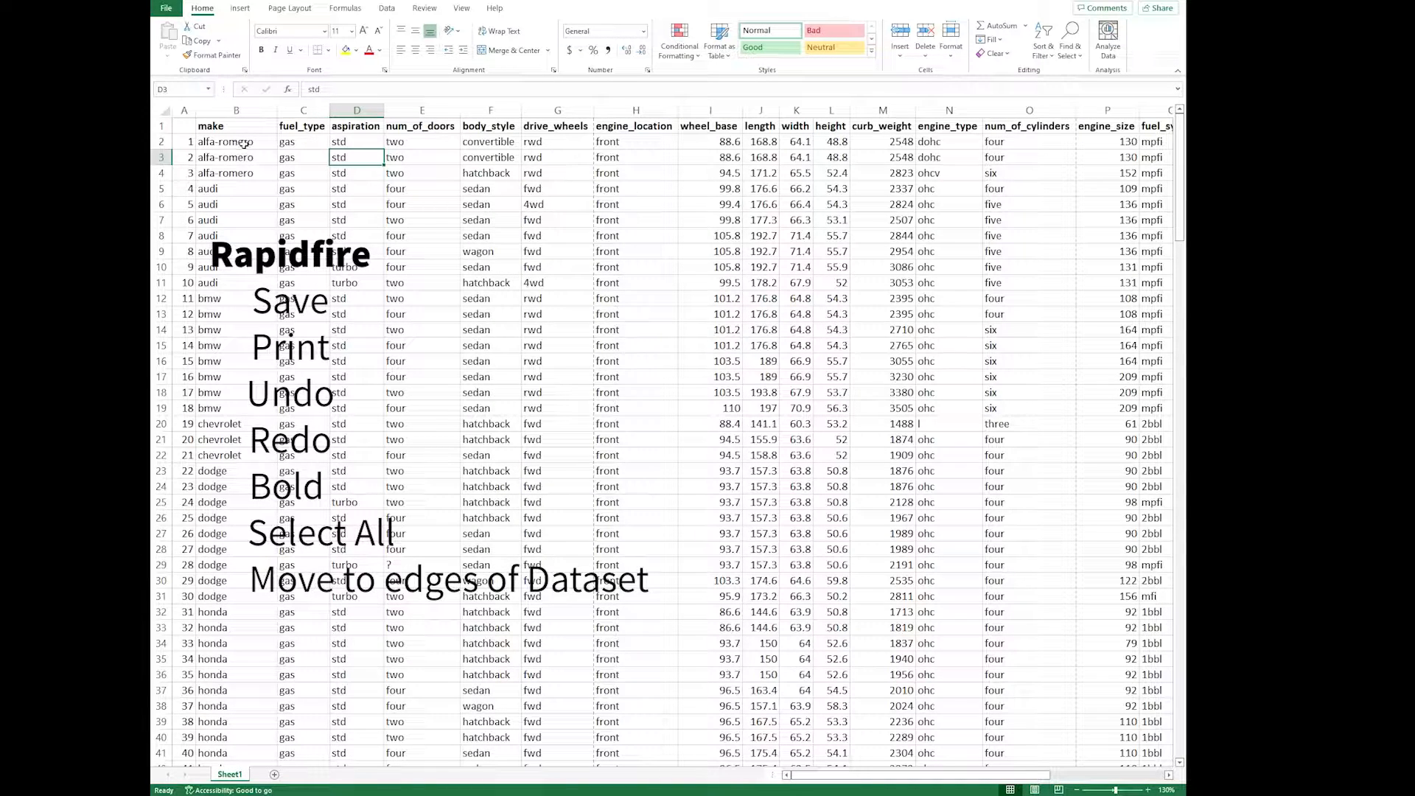
Step: Save the workbook
left_click(190, 123)
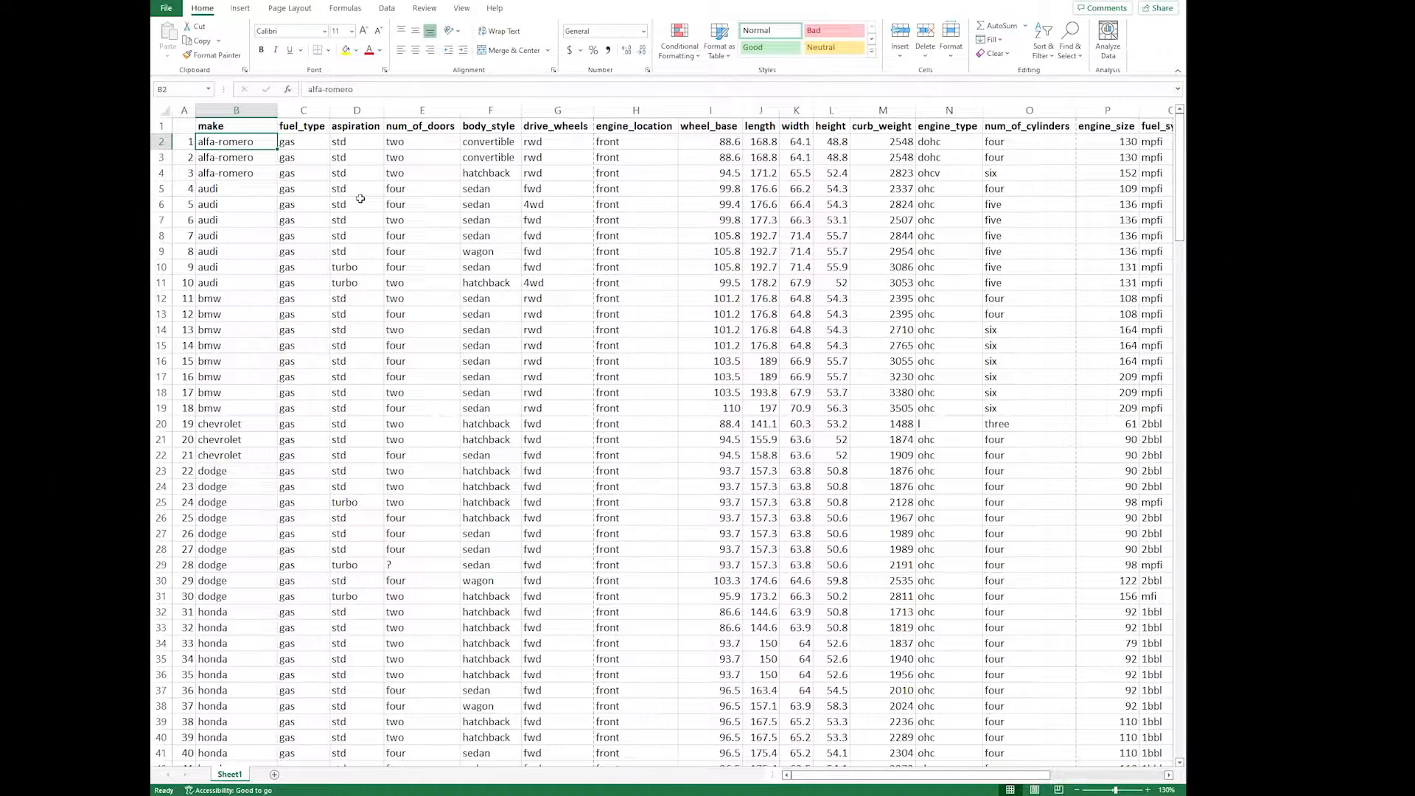
key("ctrl+s")
Step: Open the print preview of the car data sheet and return to the worksheet without printing
left_click(303, 155)
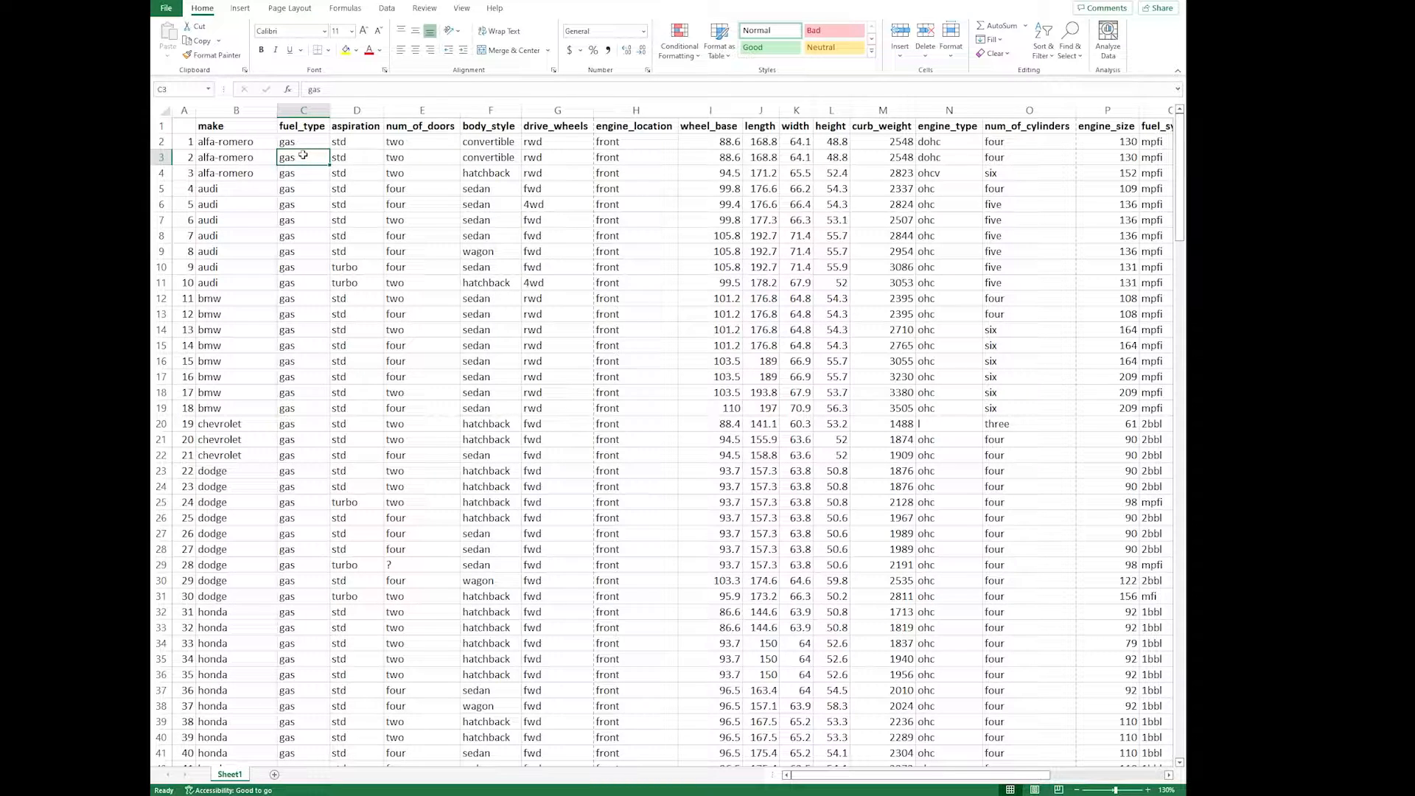
key("ctrl+p")
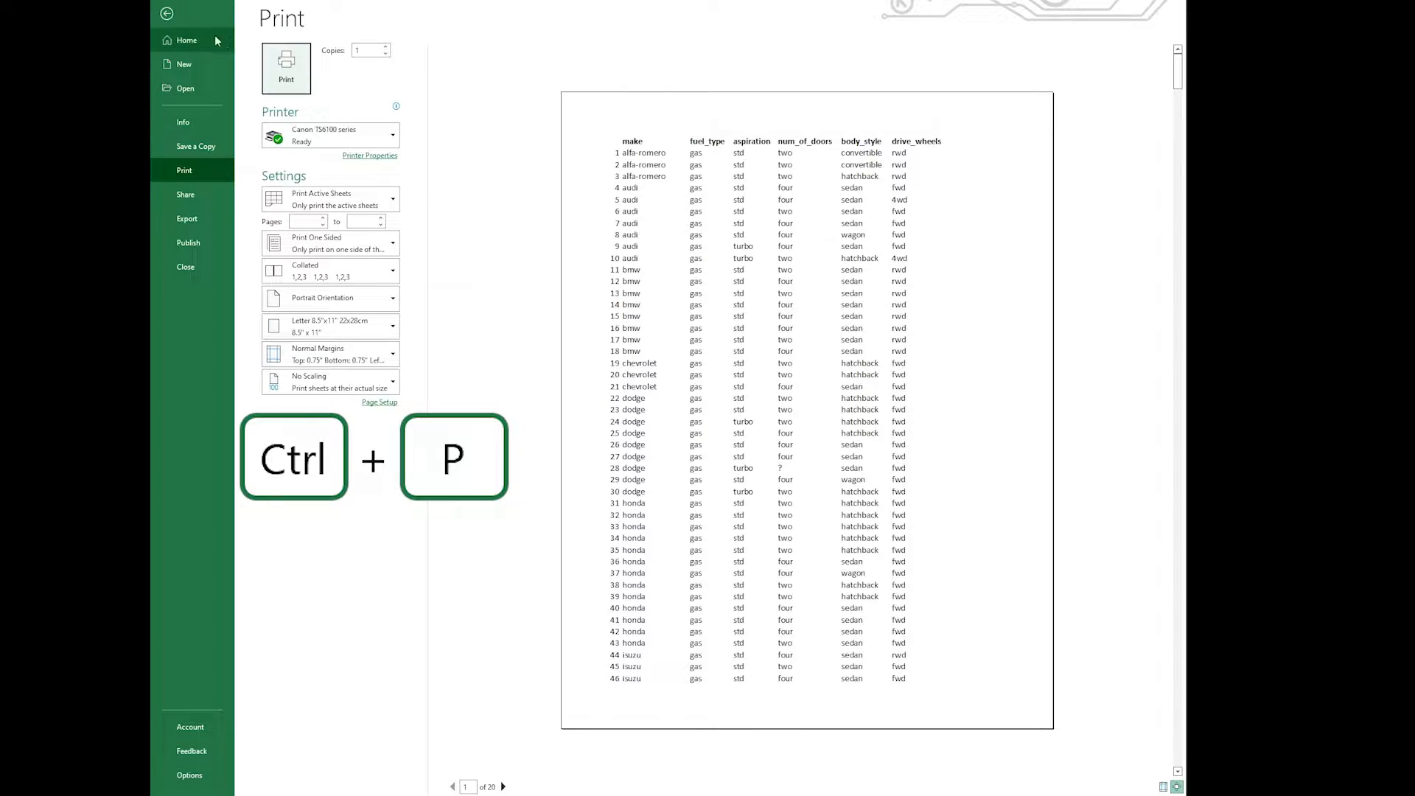
left_click(168, 15)
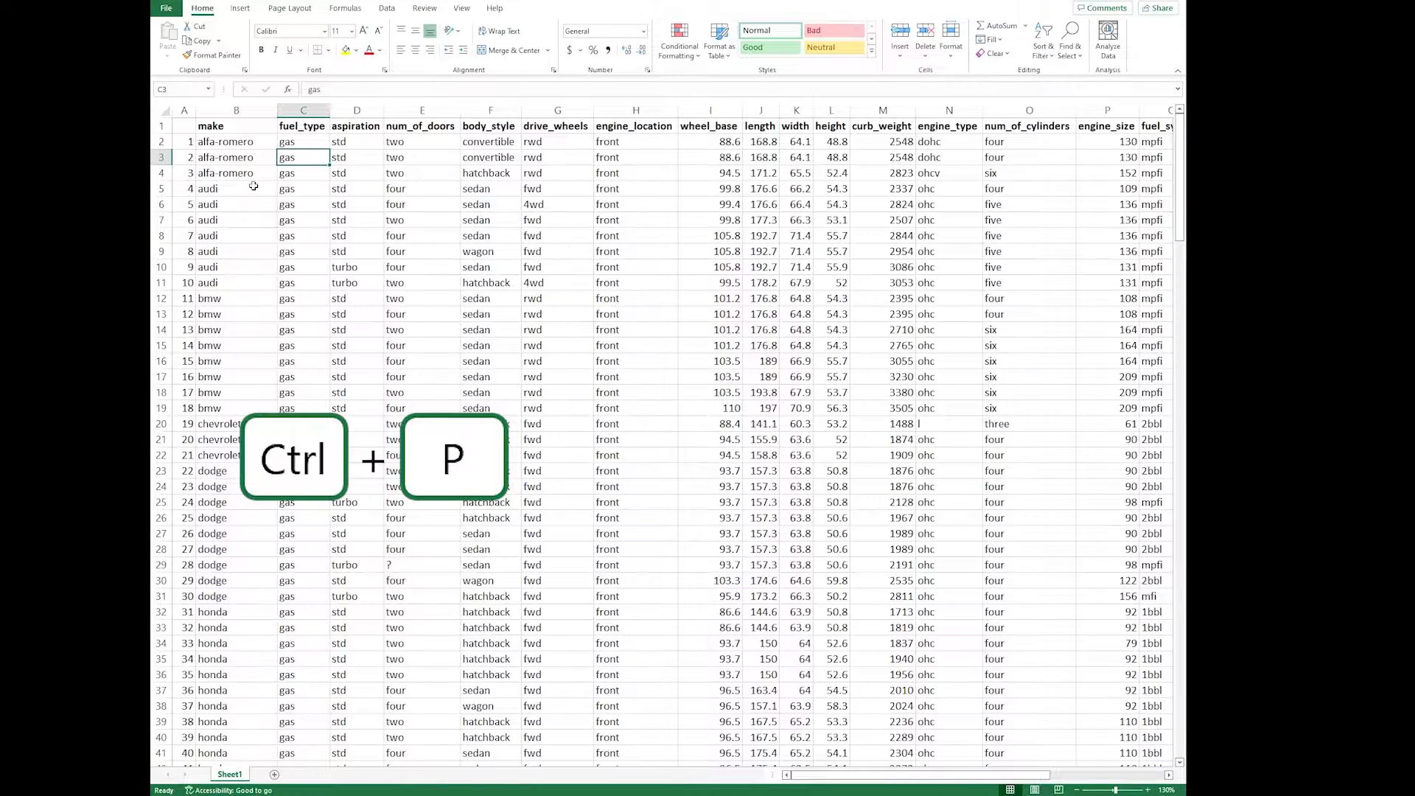
Step: Delete the entire aspiration column from the car dataset
left_click(337, 223)
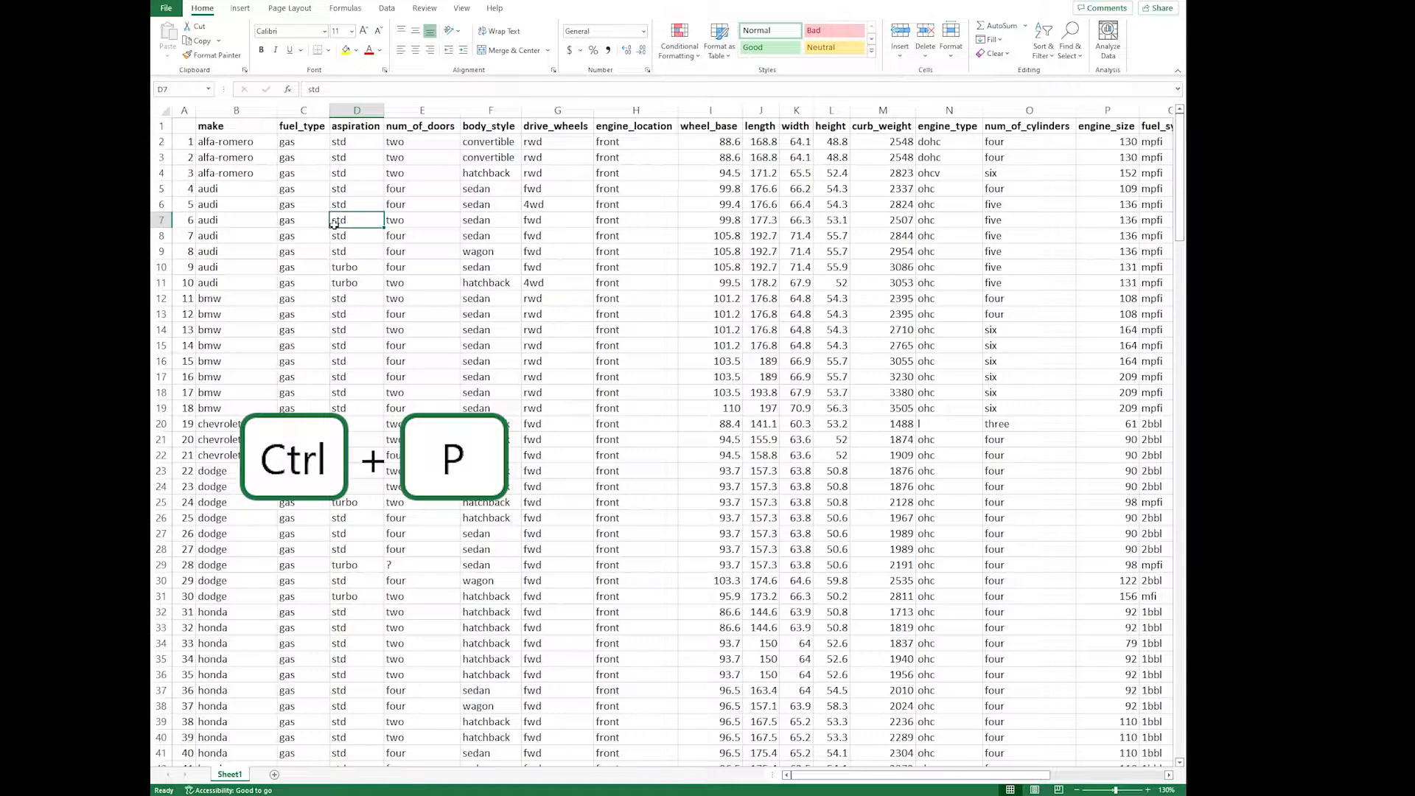
left_click(347, 112)
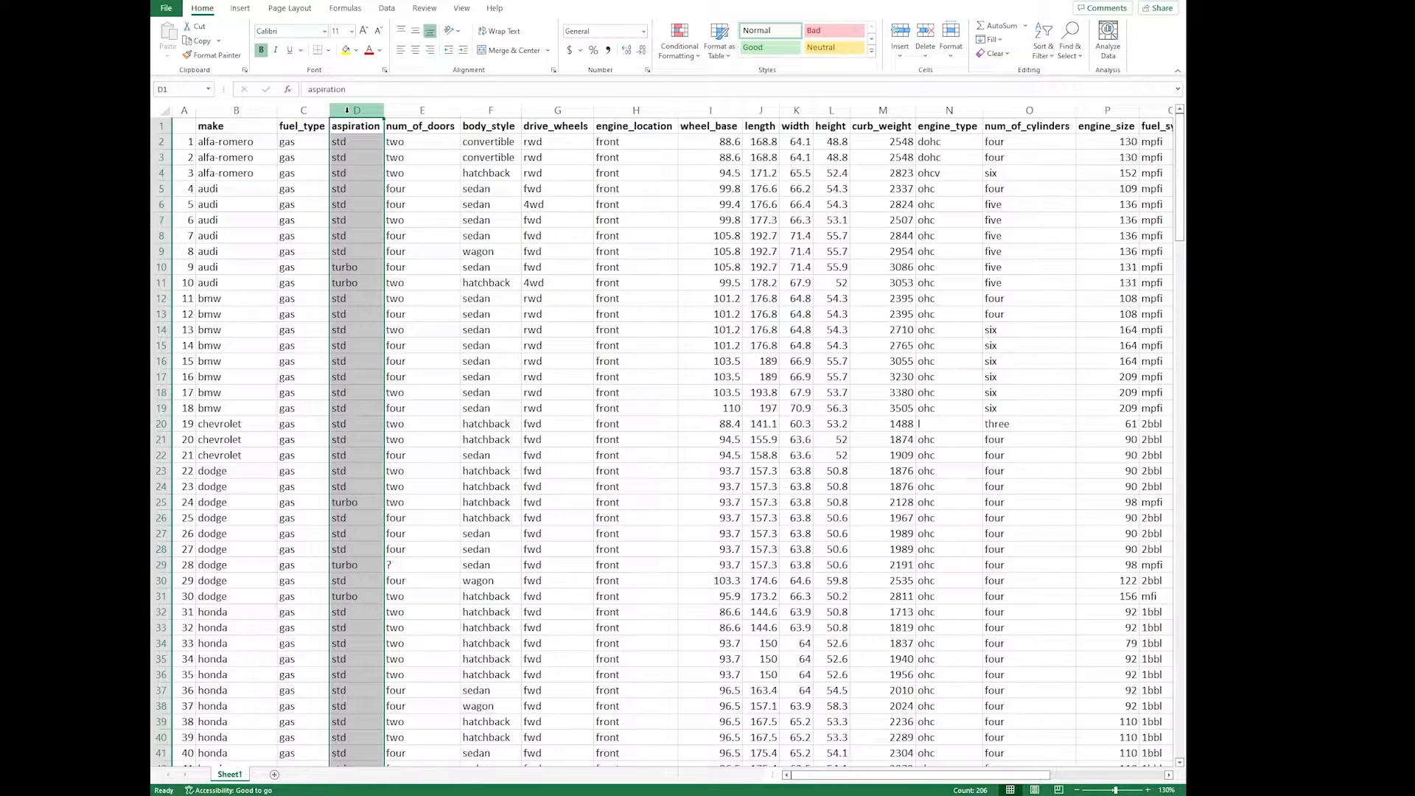
key("ctrl+minus")
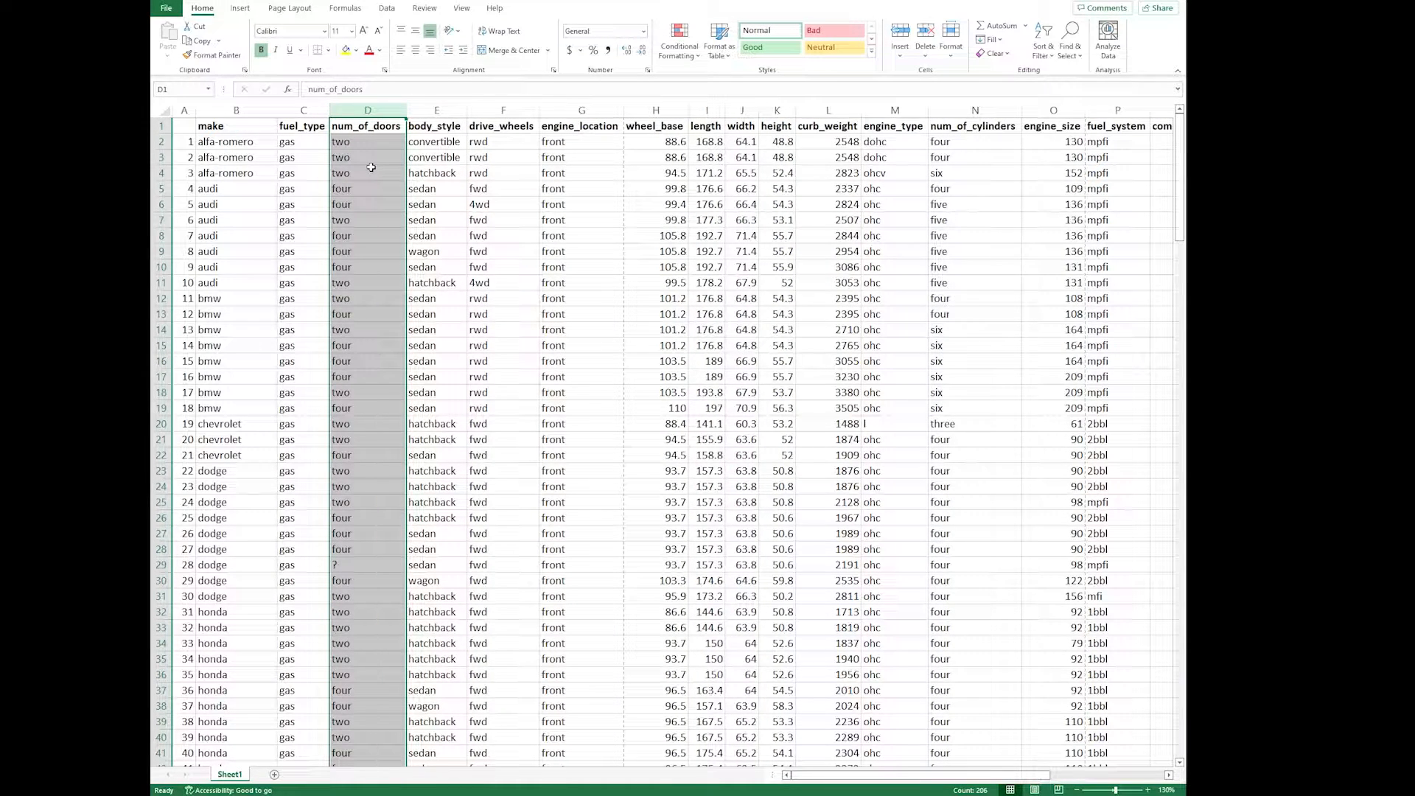
Step: Undo the deletion of the aspiration column and redo it
key("ctrl+z")
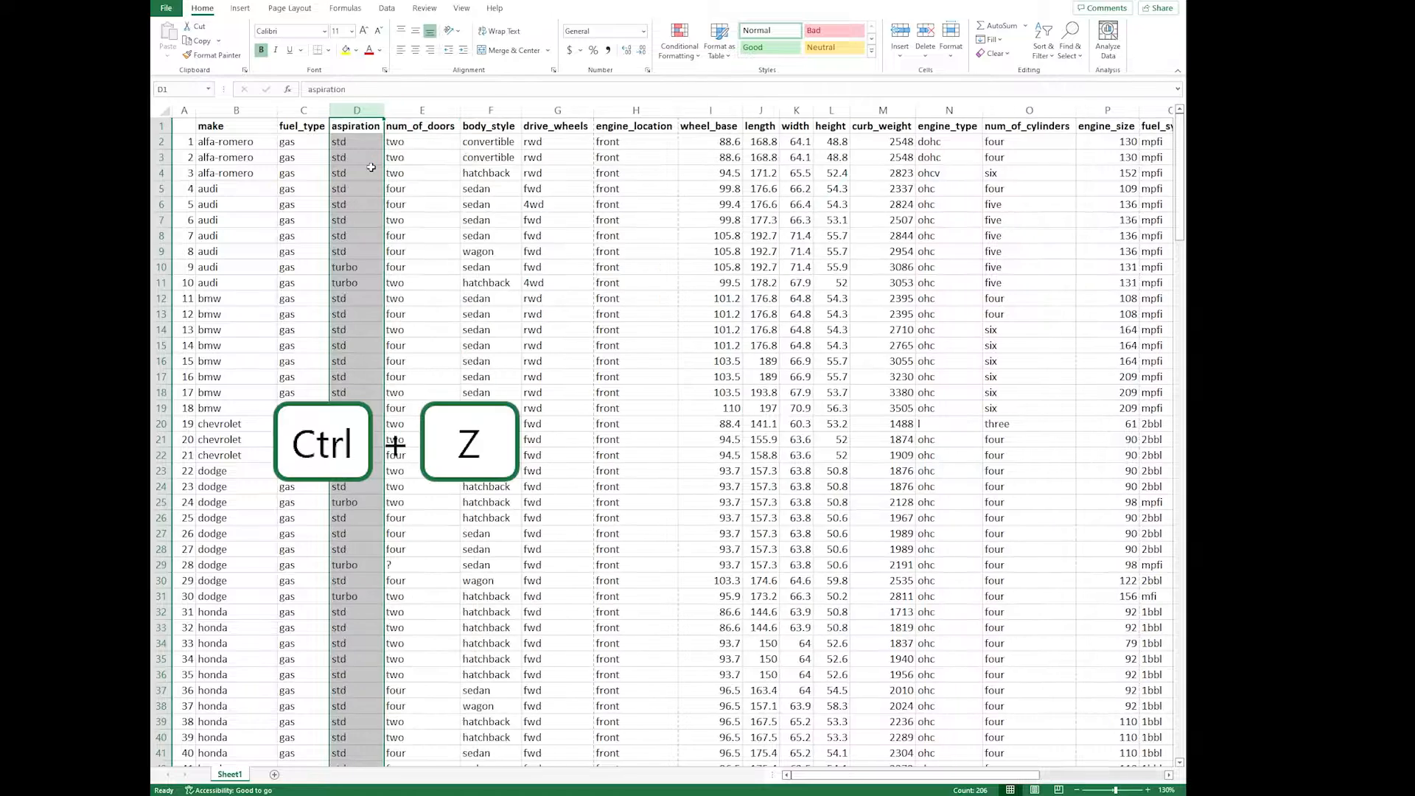
left_click(361, 141)
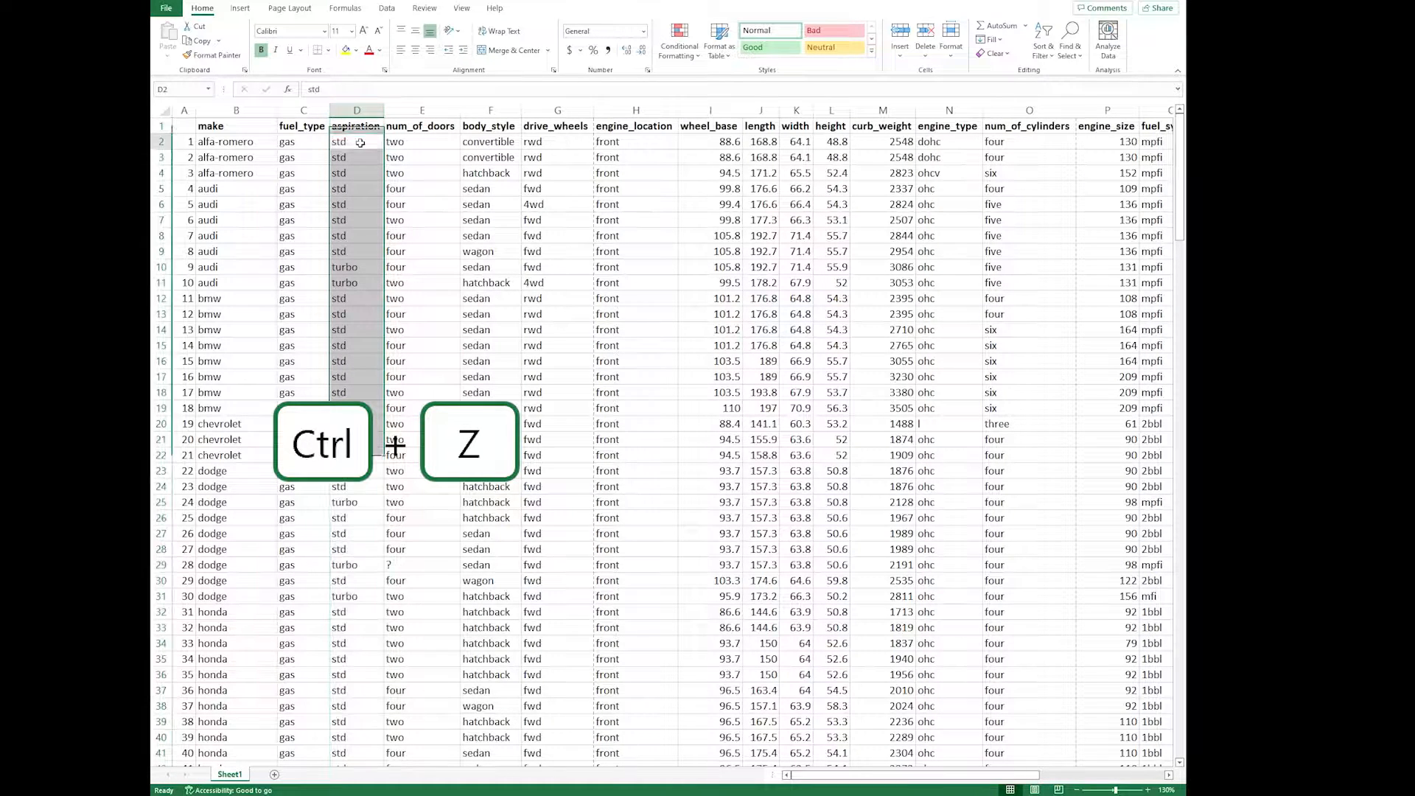
left_click(356, 130)
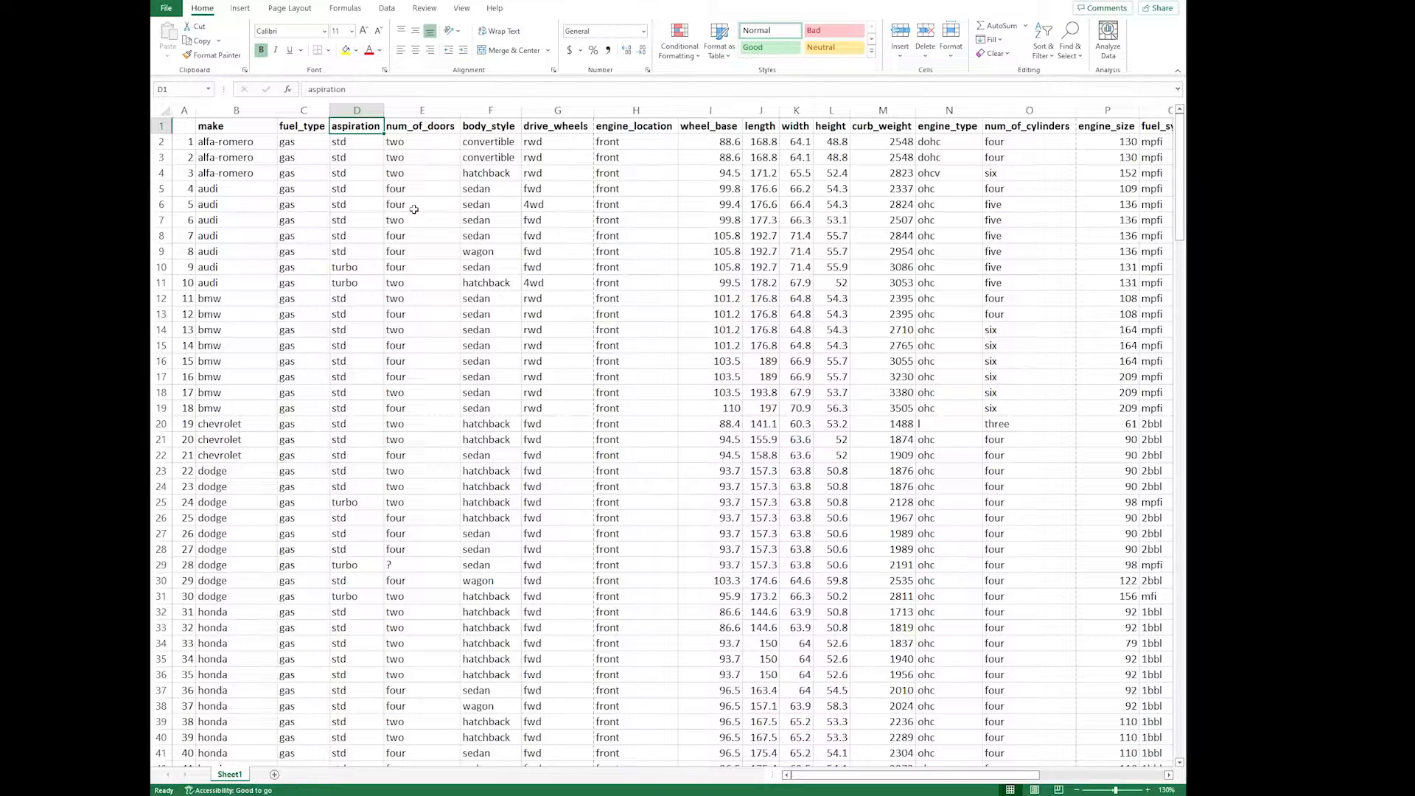
key("ctrl+y")
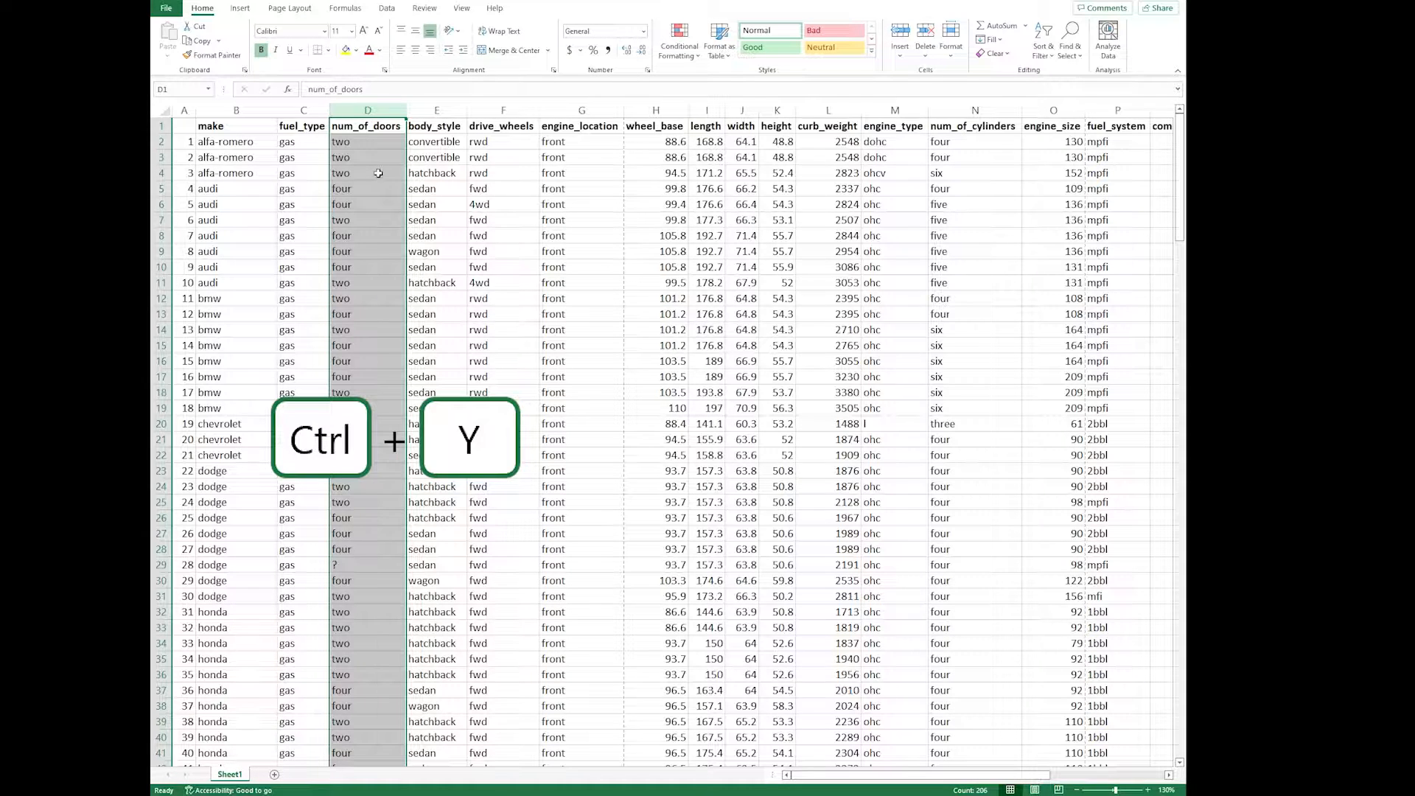
Step: Toggle bold on and off for the whole num_of_doors column and make its header cell bold again
key("ctrl+b")
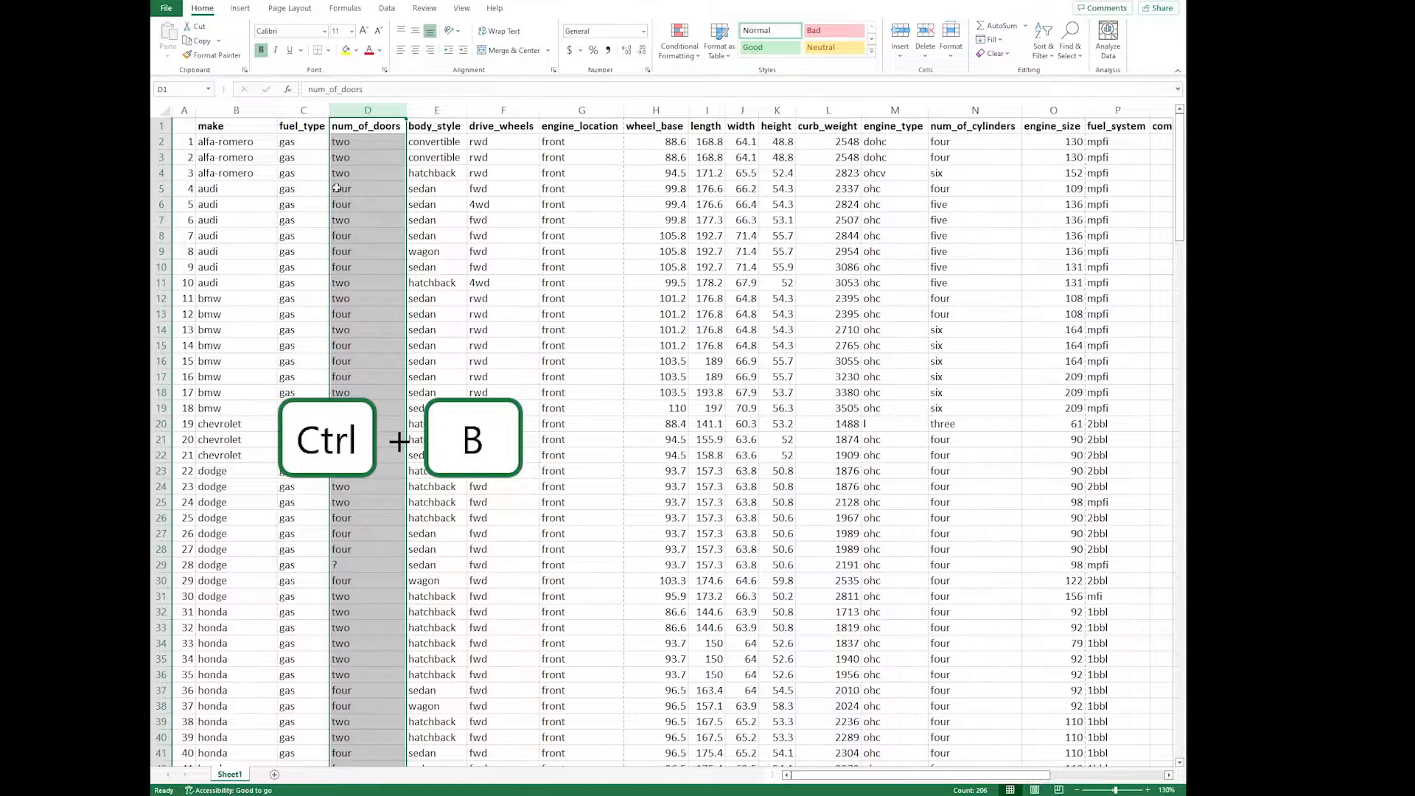
key("ctrl+b")
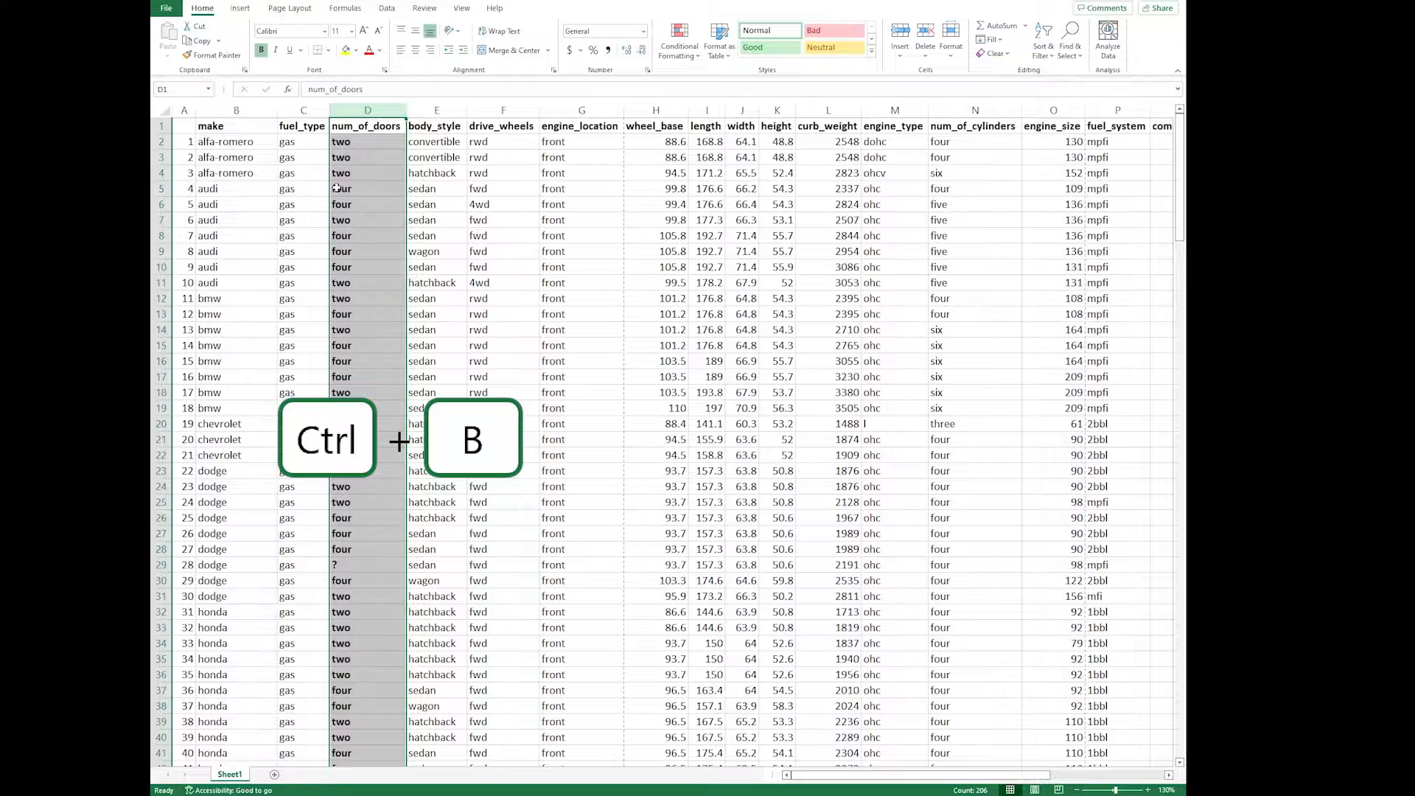
key("ctrl+b")
left_click(341, 127)
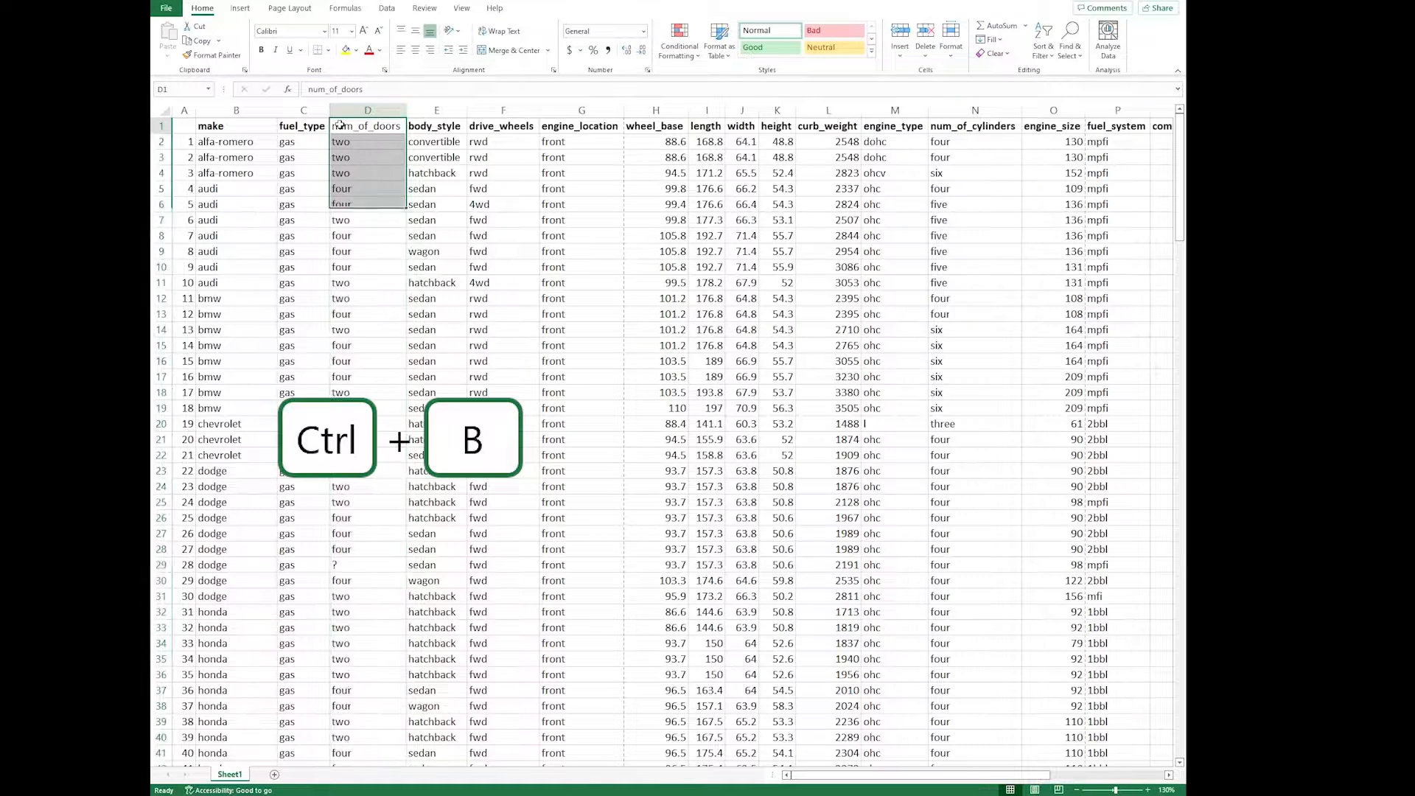
left_click(352, 169)
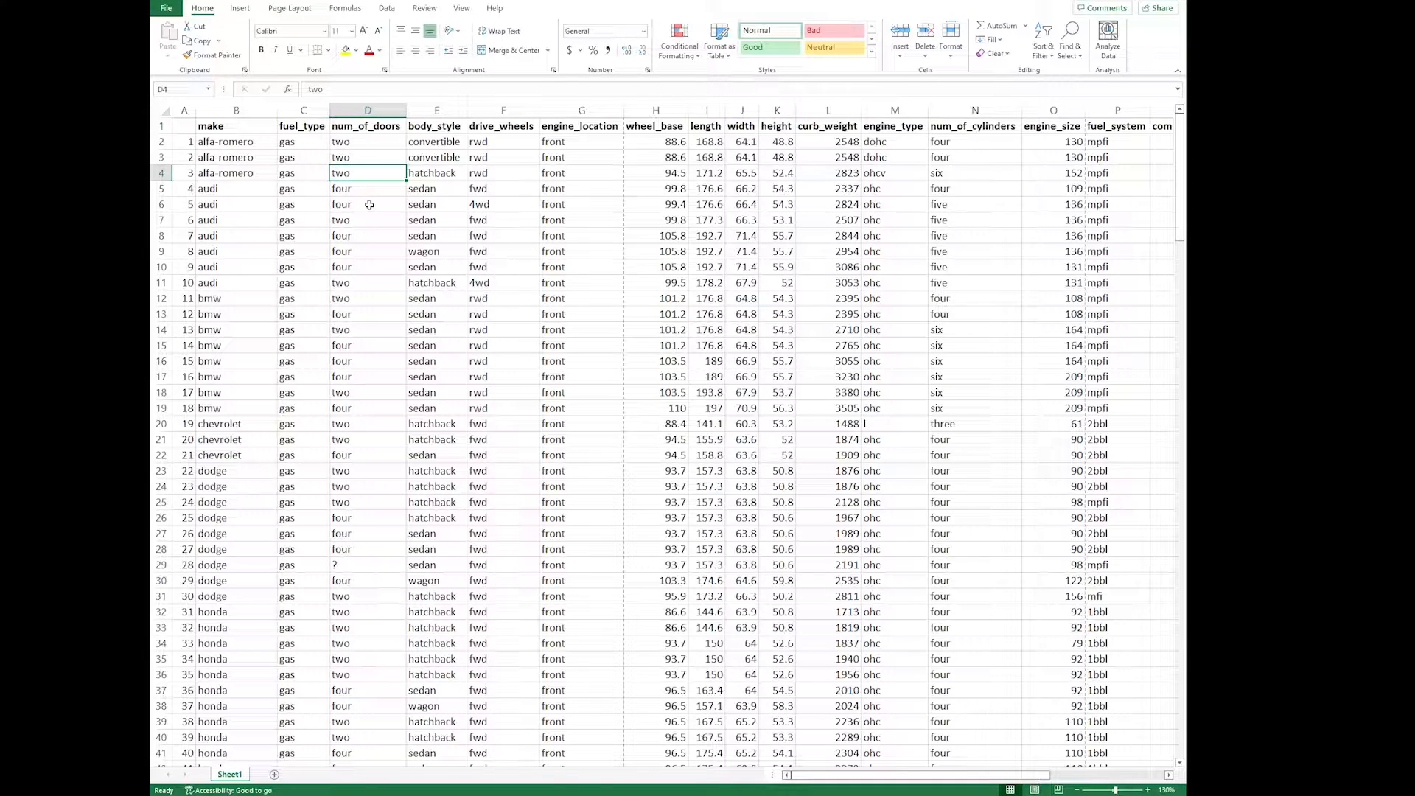
Step: Select the entire dataset starting from cell B2 and clear the selection
left_click(228, 142)
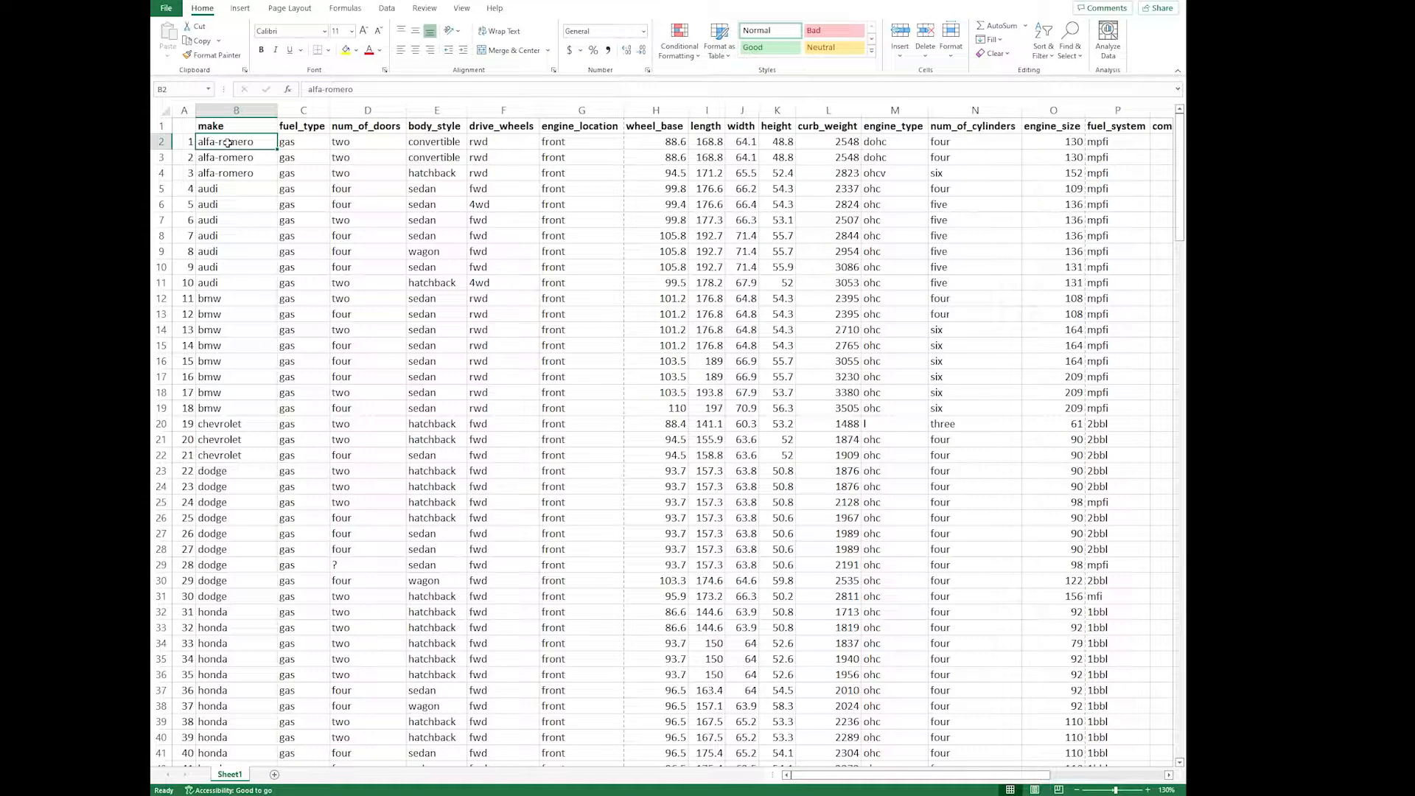
key("ctrl+a")
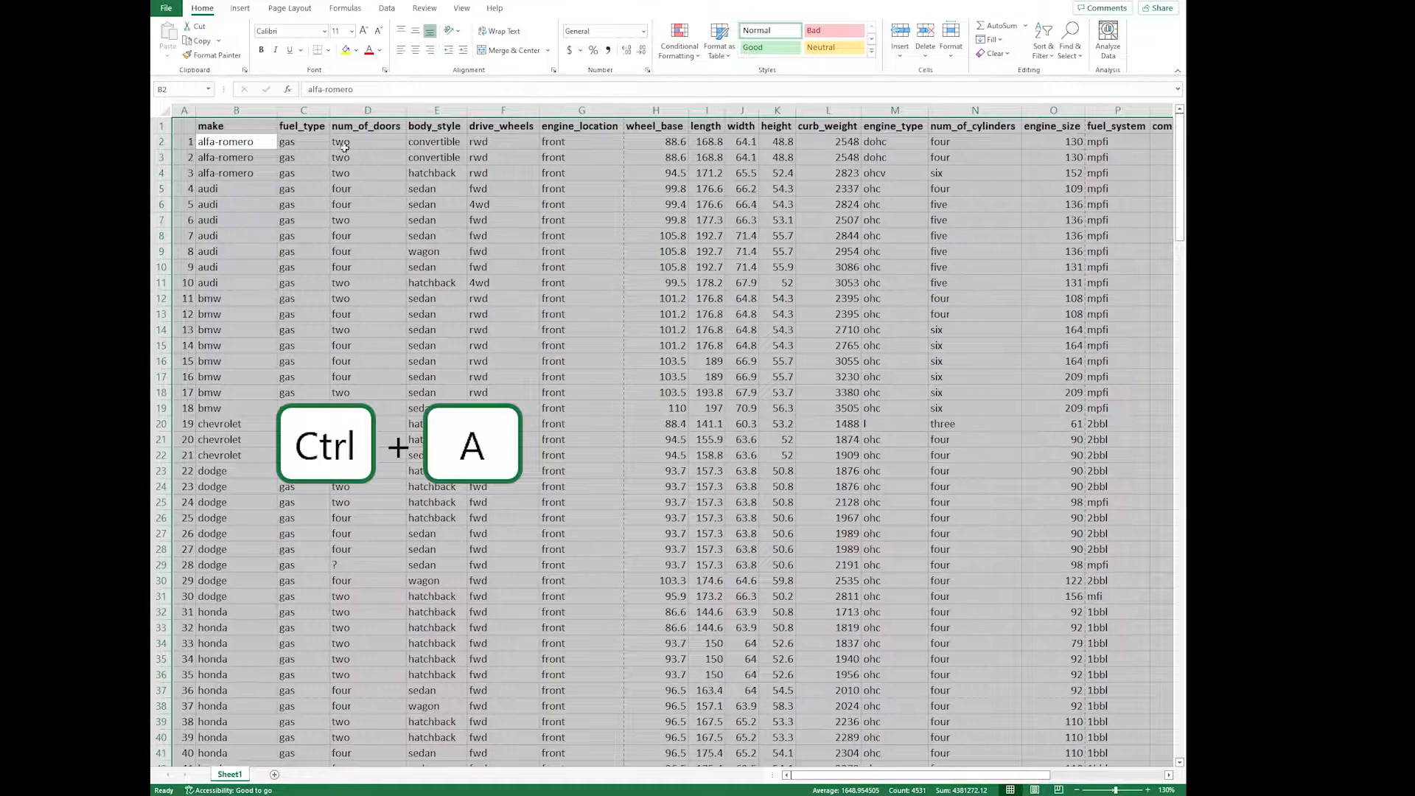
left_click(337, 175)
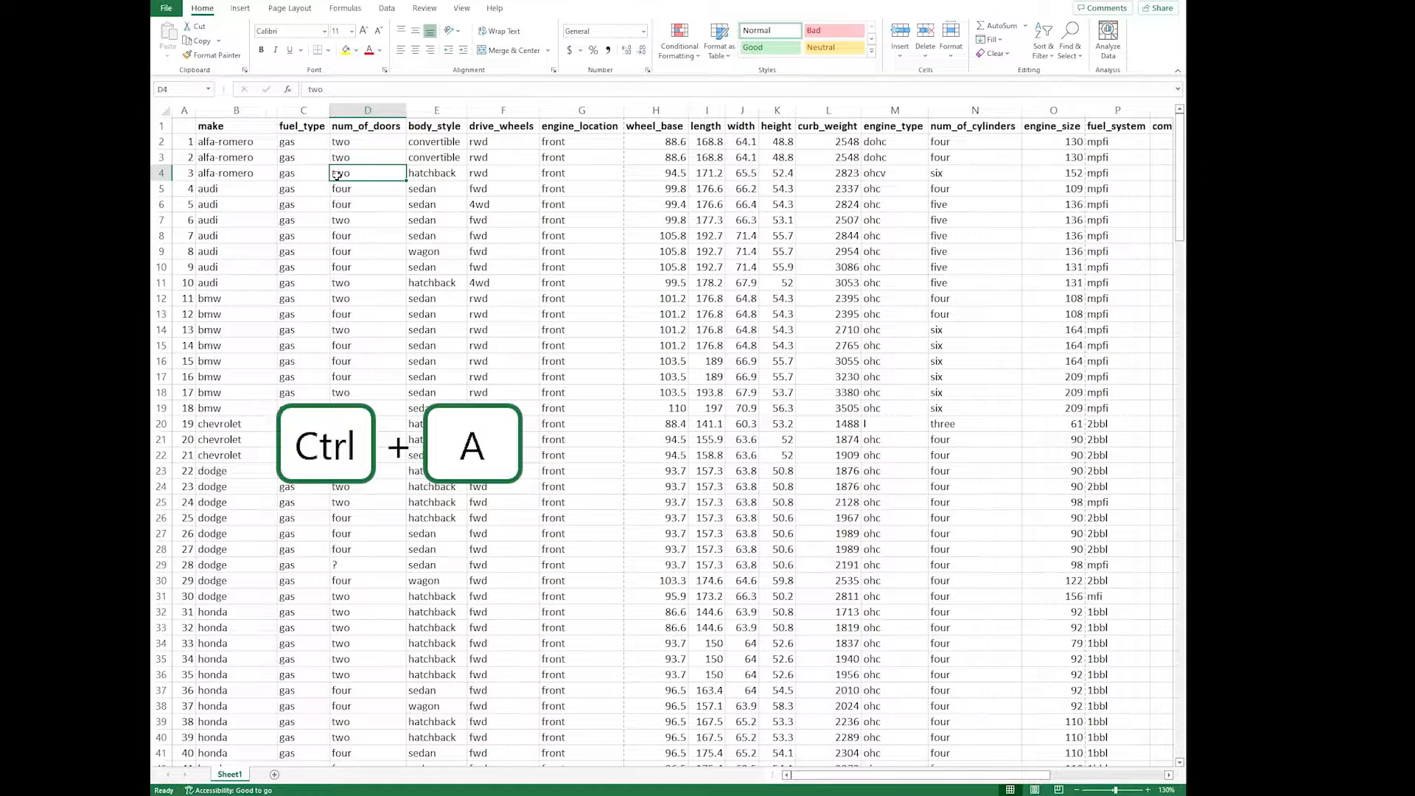
Step: Insert a blank column before the num_of_doors column
left_click(239, 157)
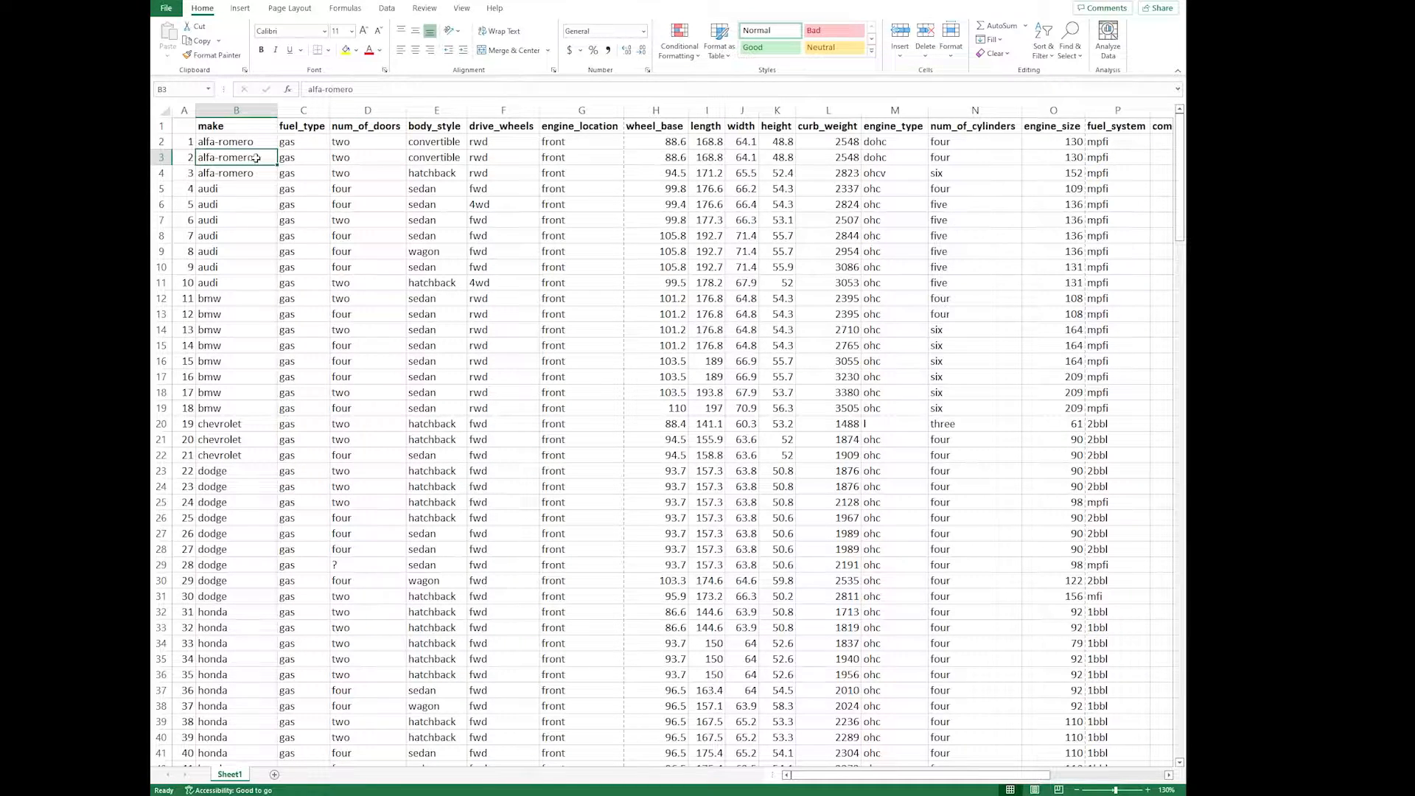
left_click(352, 158)
left_click(367, 110)
key("ctrl+shift+plus")
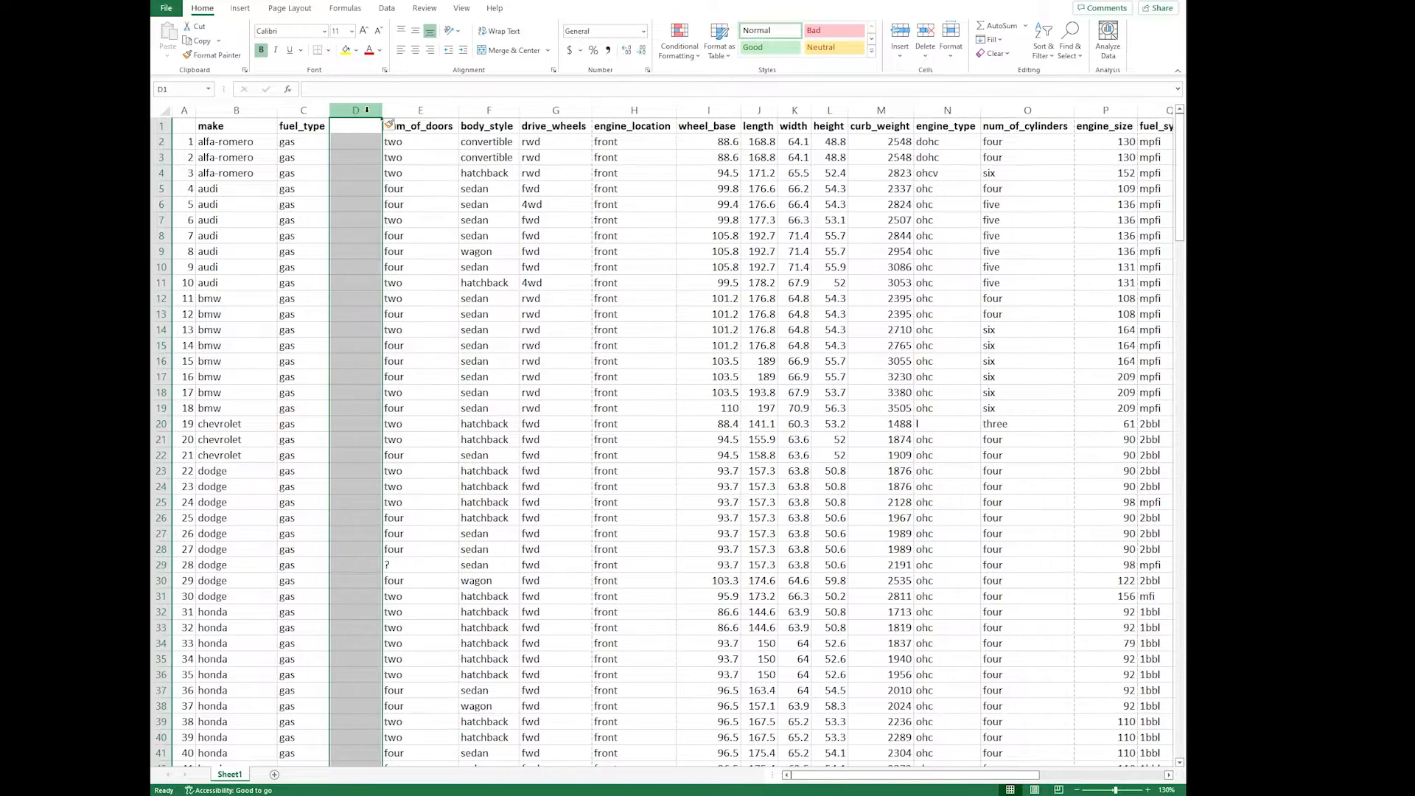
Step: Select the contiguous data block on each side of the blank column, starting from a cell within each block
left_click(430, 177)
left_click(225, 143)
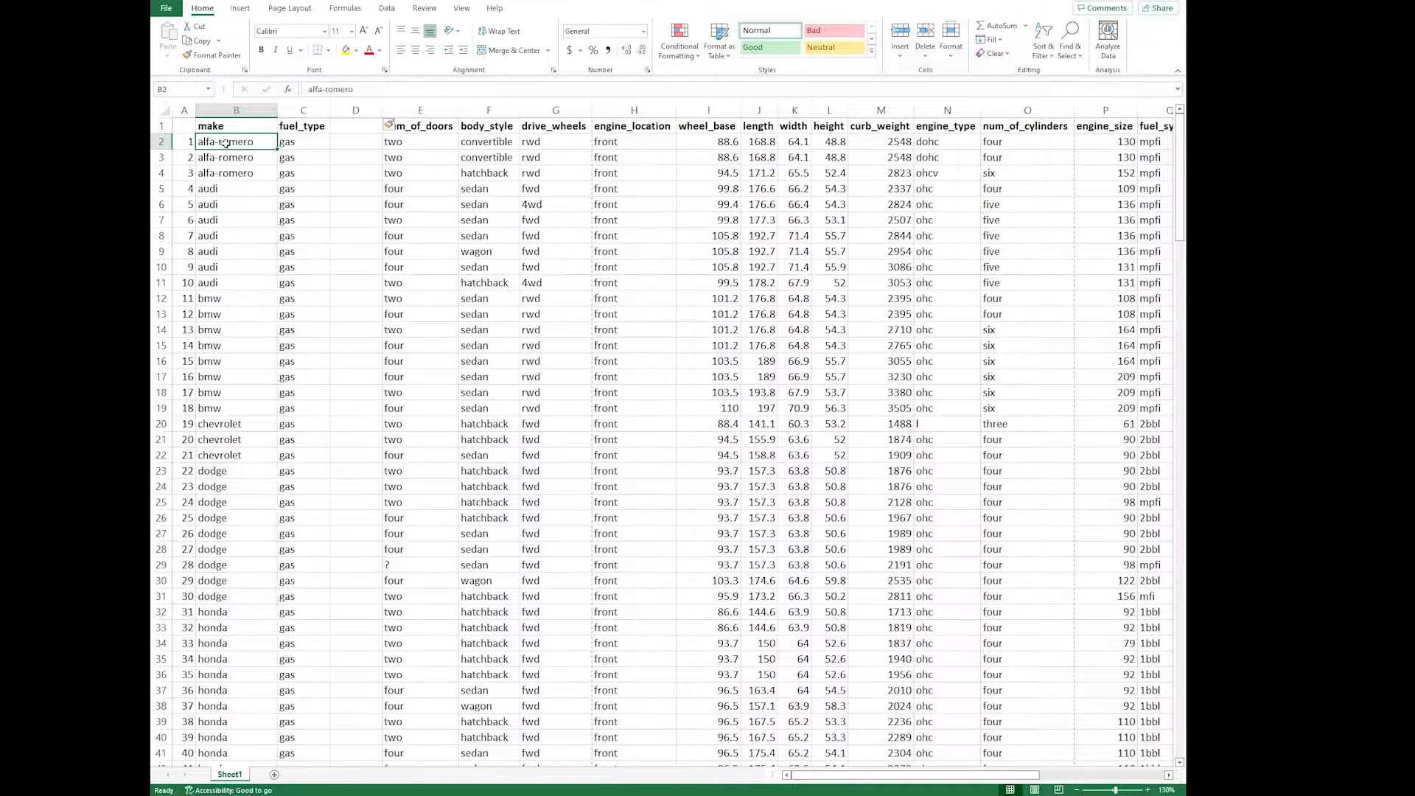
key("ctrl+a")
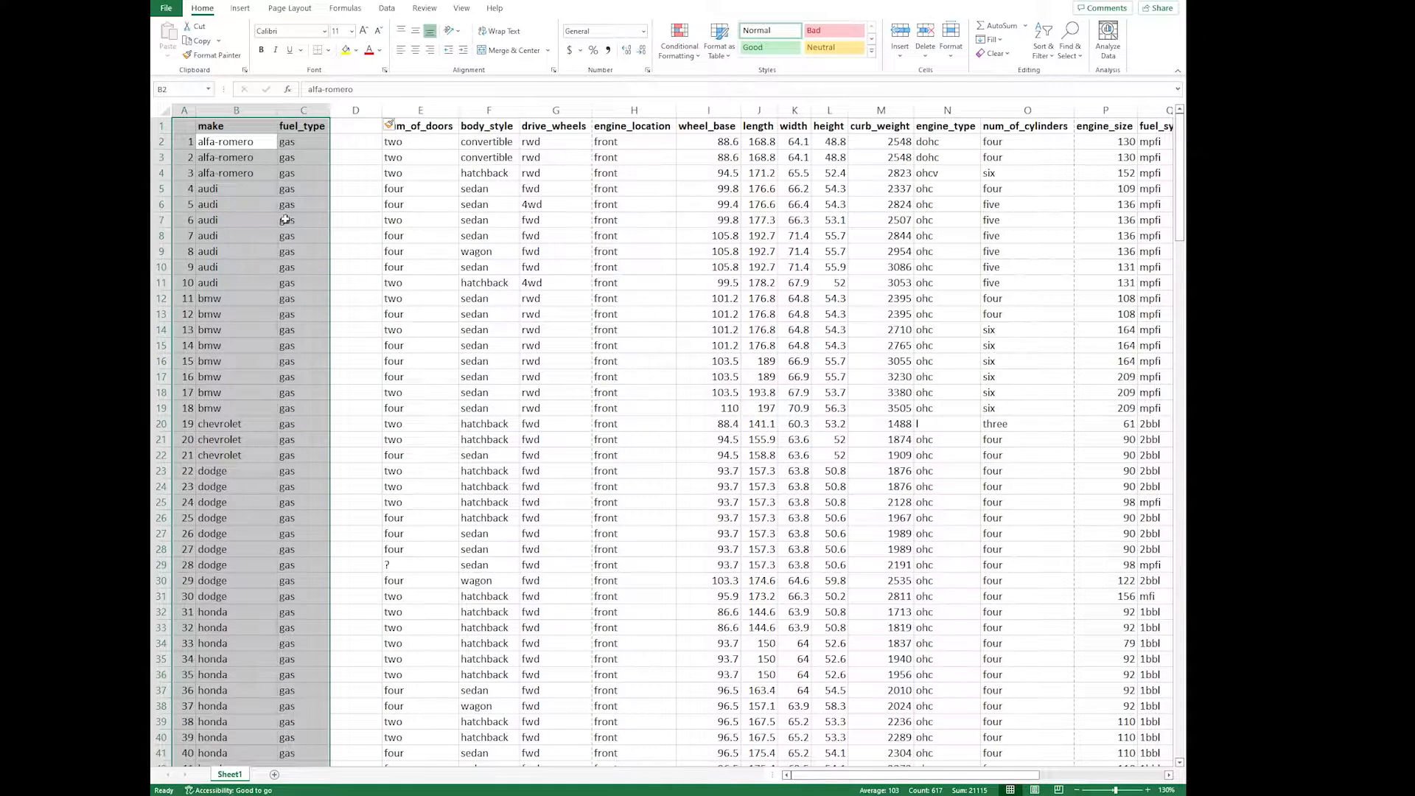
left_click(475, 204)
key("ctrl+a")
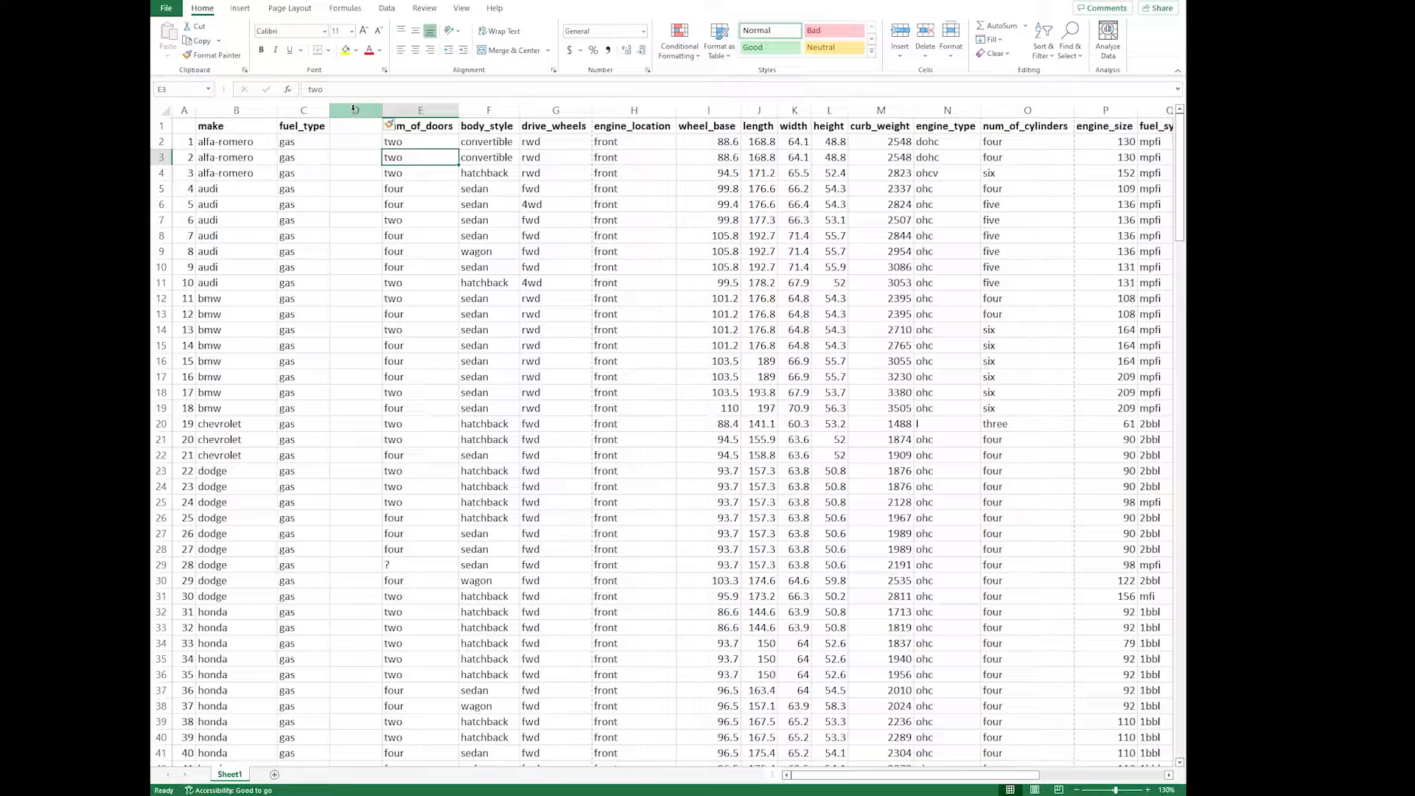
Step: Delete the blank column D and select the whole dataset from cell B2
left_click(352, 110)
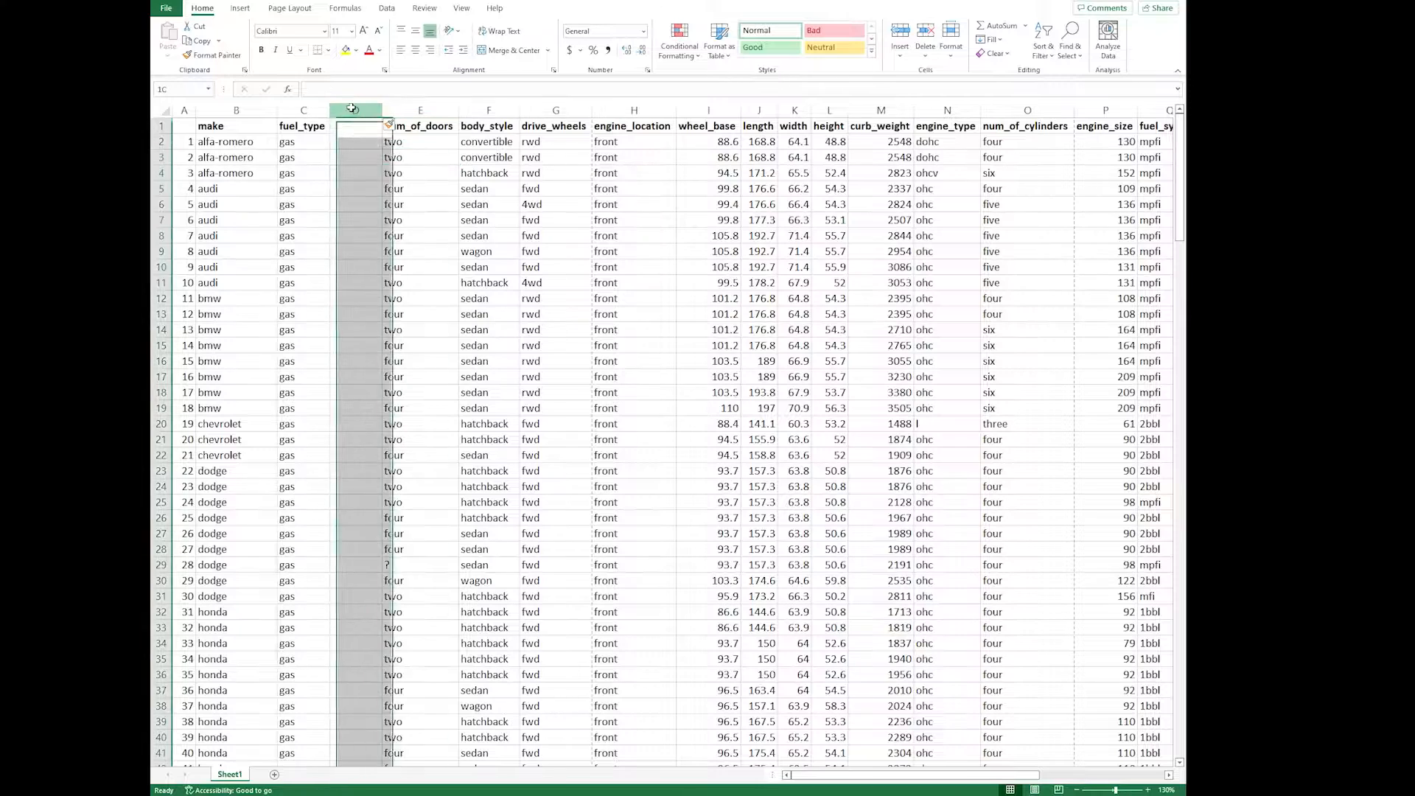
key("ctrl+minus")
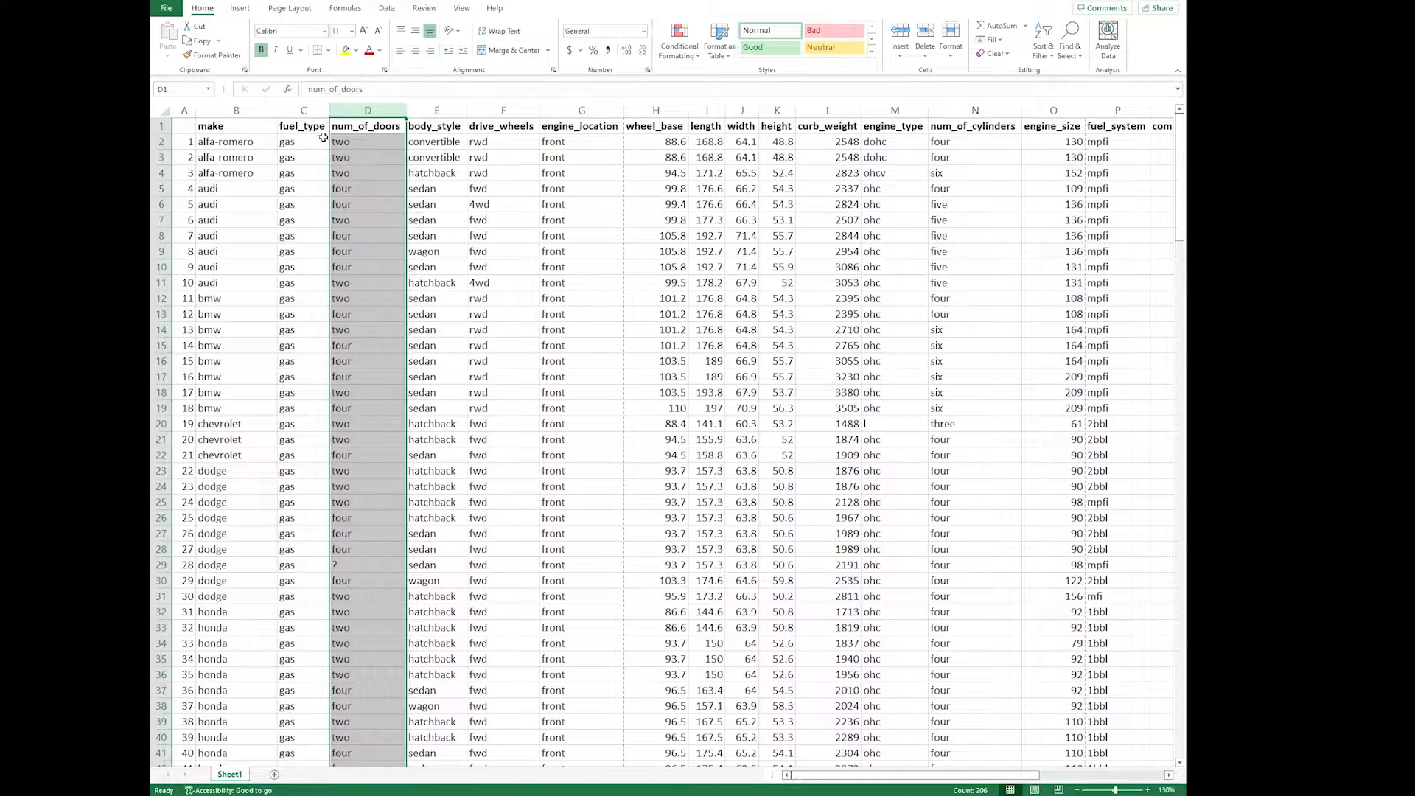
left_click(251, 150)
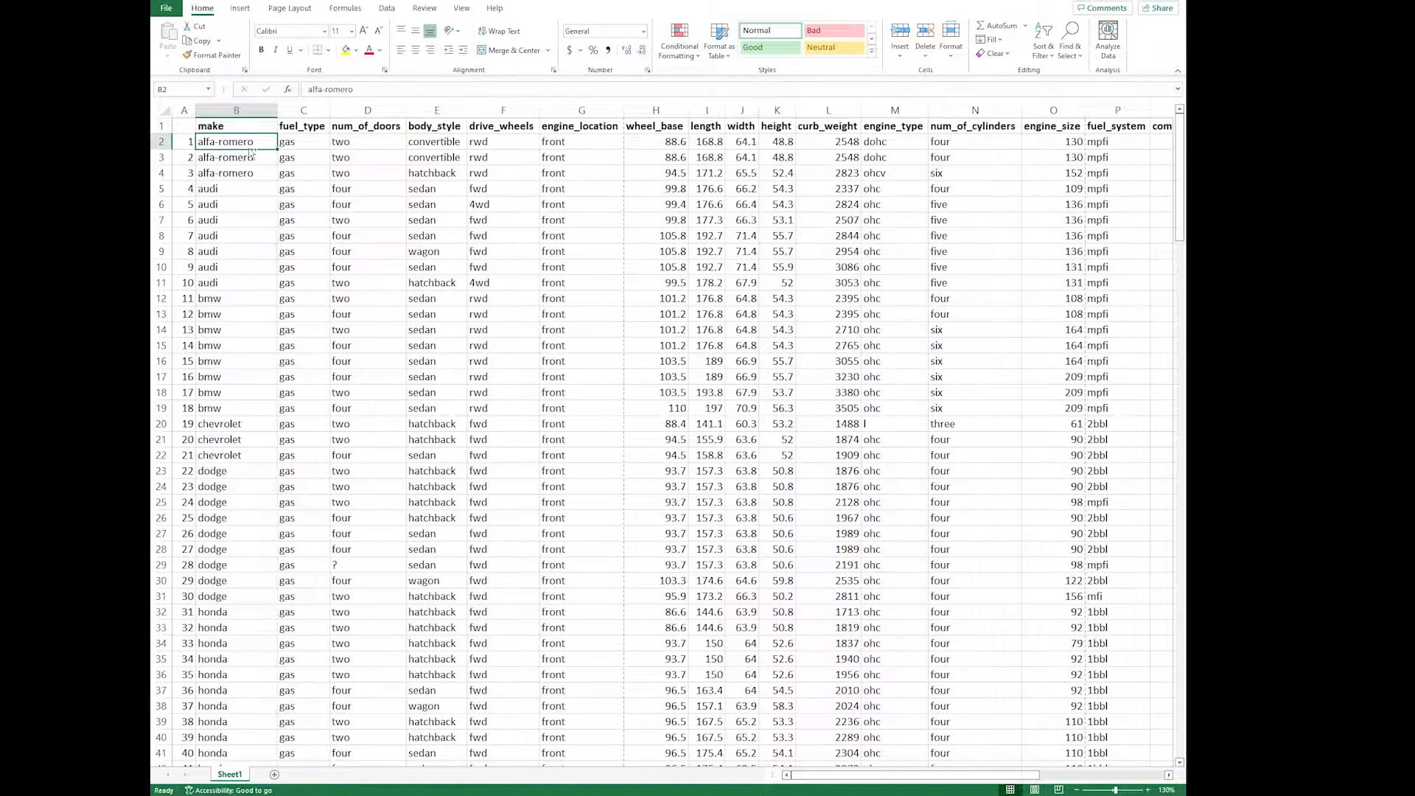
key("ctrl+a")
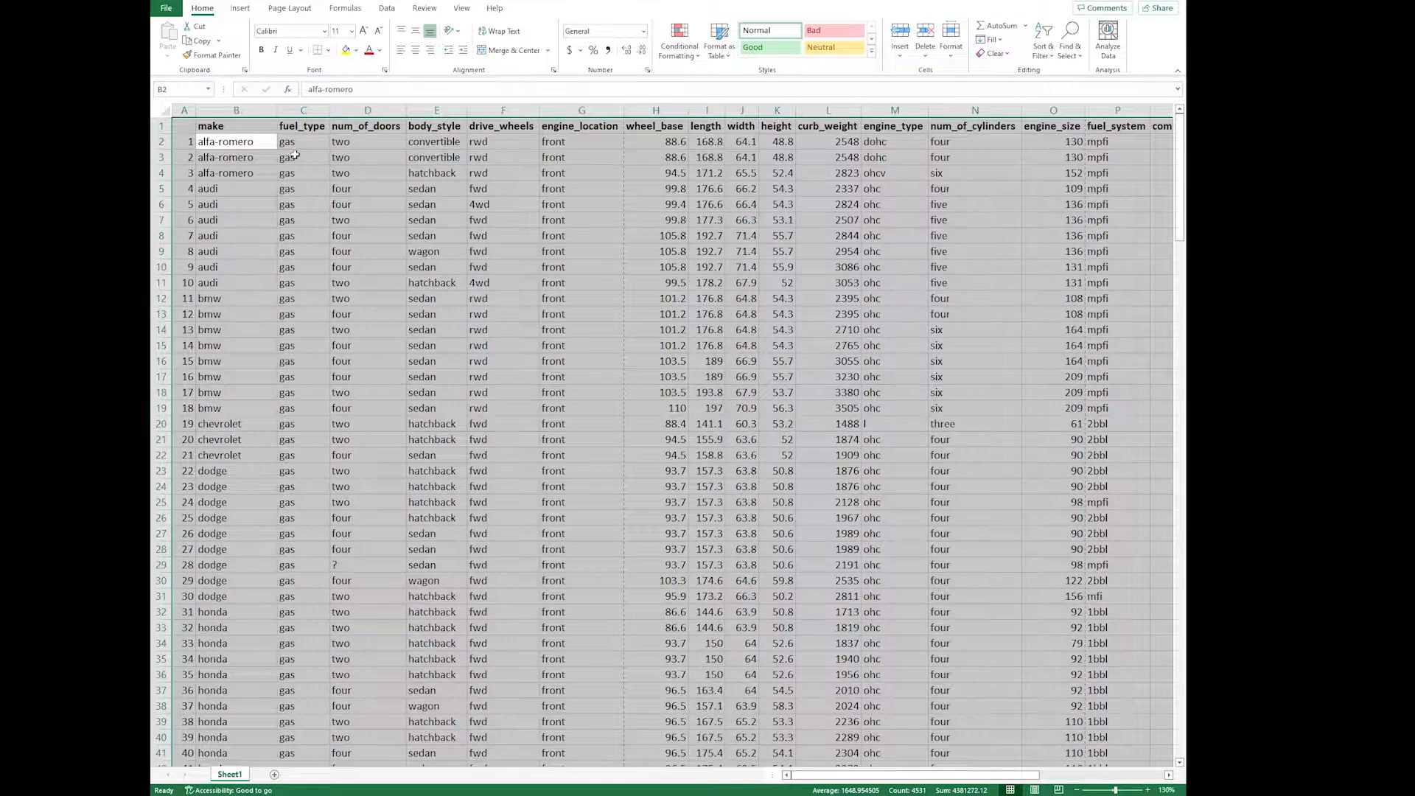
Step: Jump around the dataset's edges from A2 to its last row, last column and header row, and return to A2
key("Left")
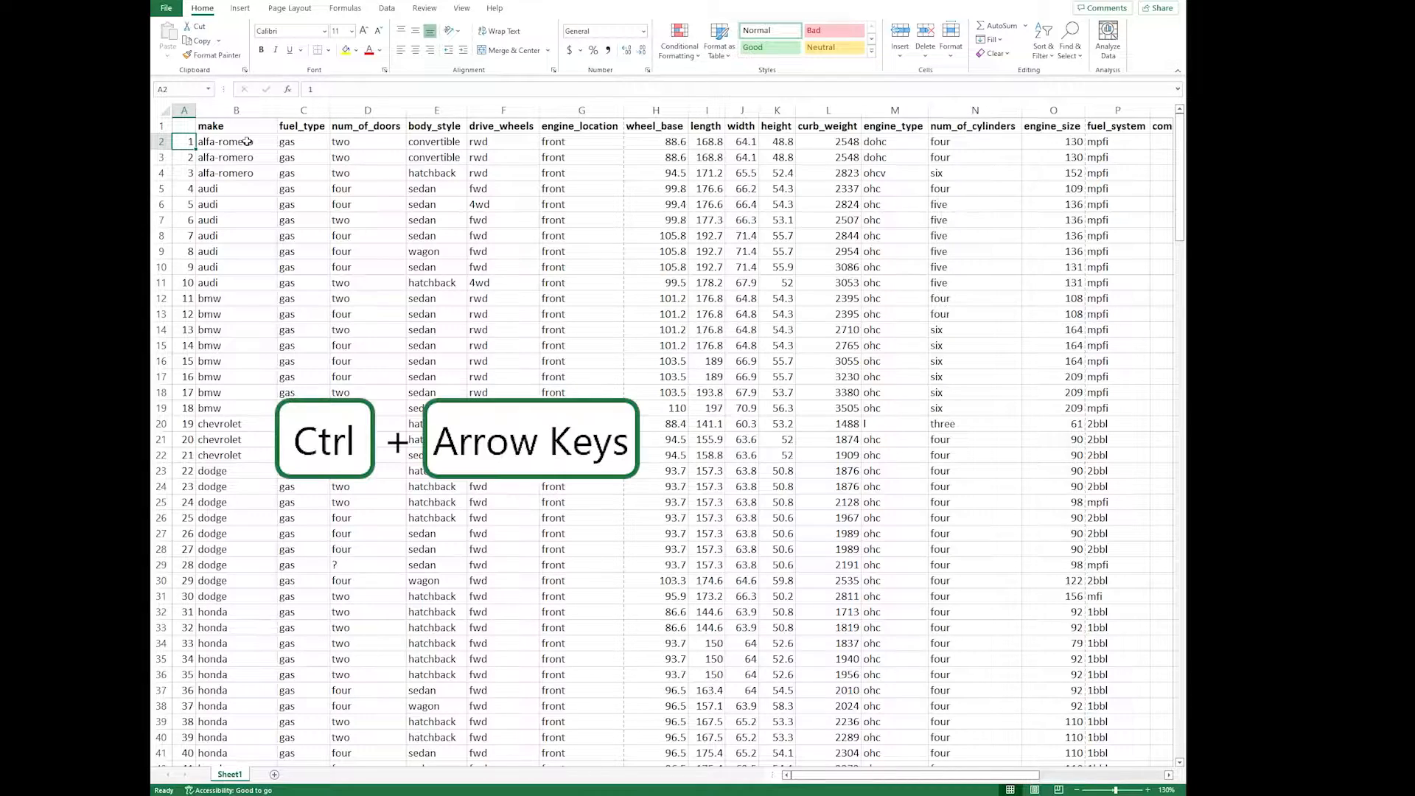
key("ctrl+Down")
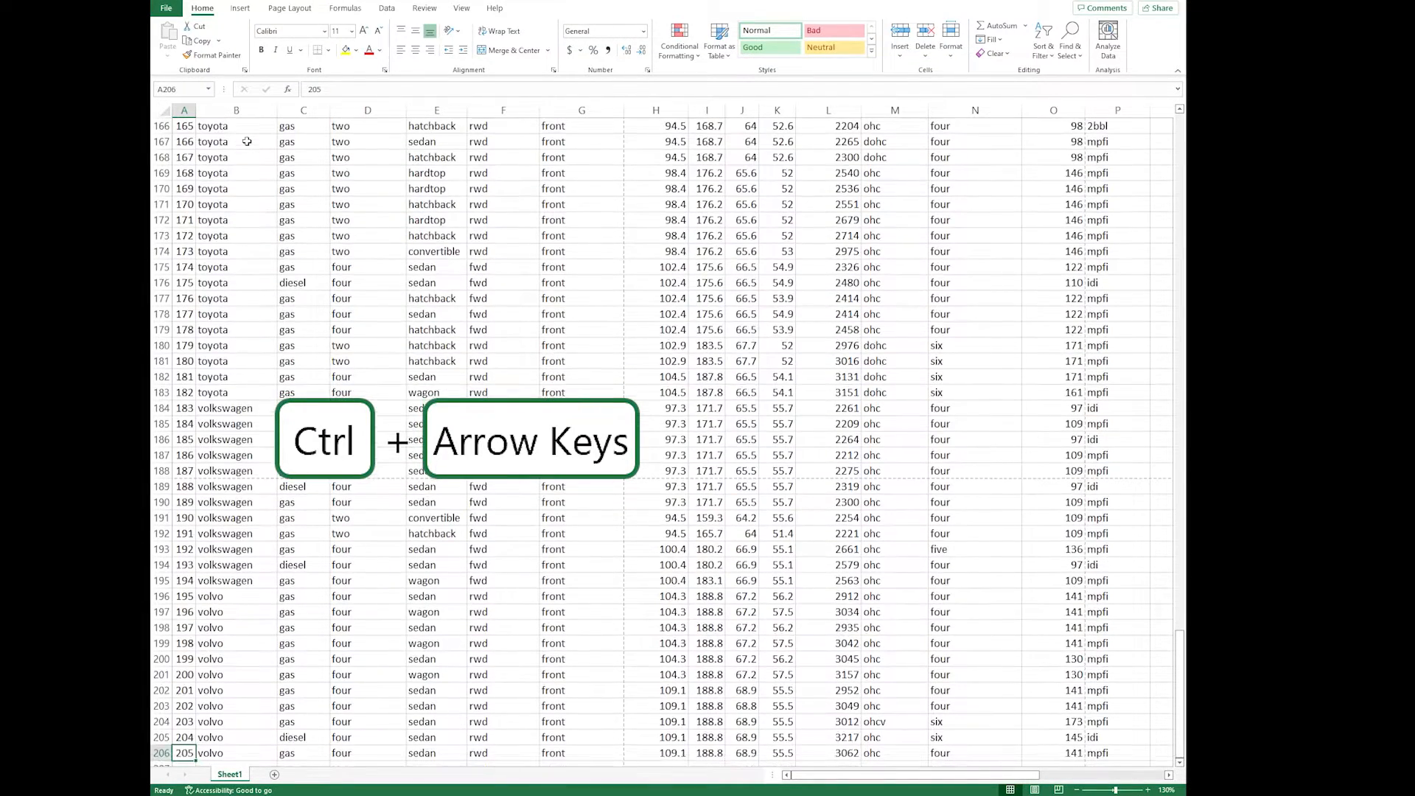
key("ctrl+Right")
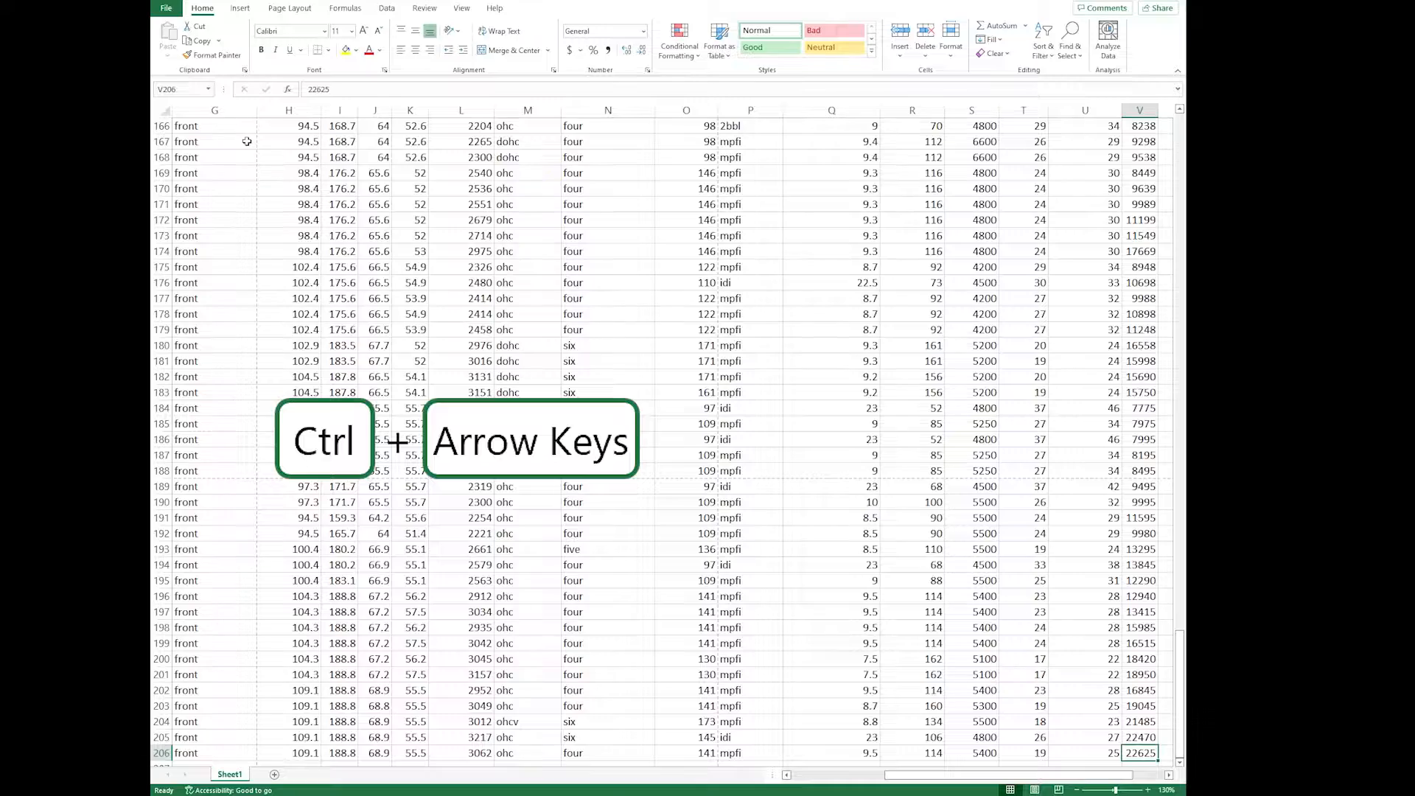
key("ctrl+Up")
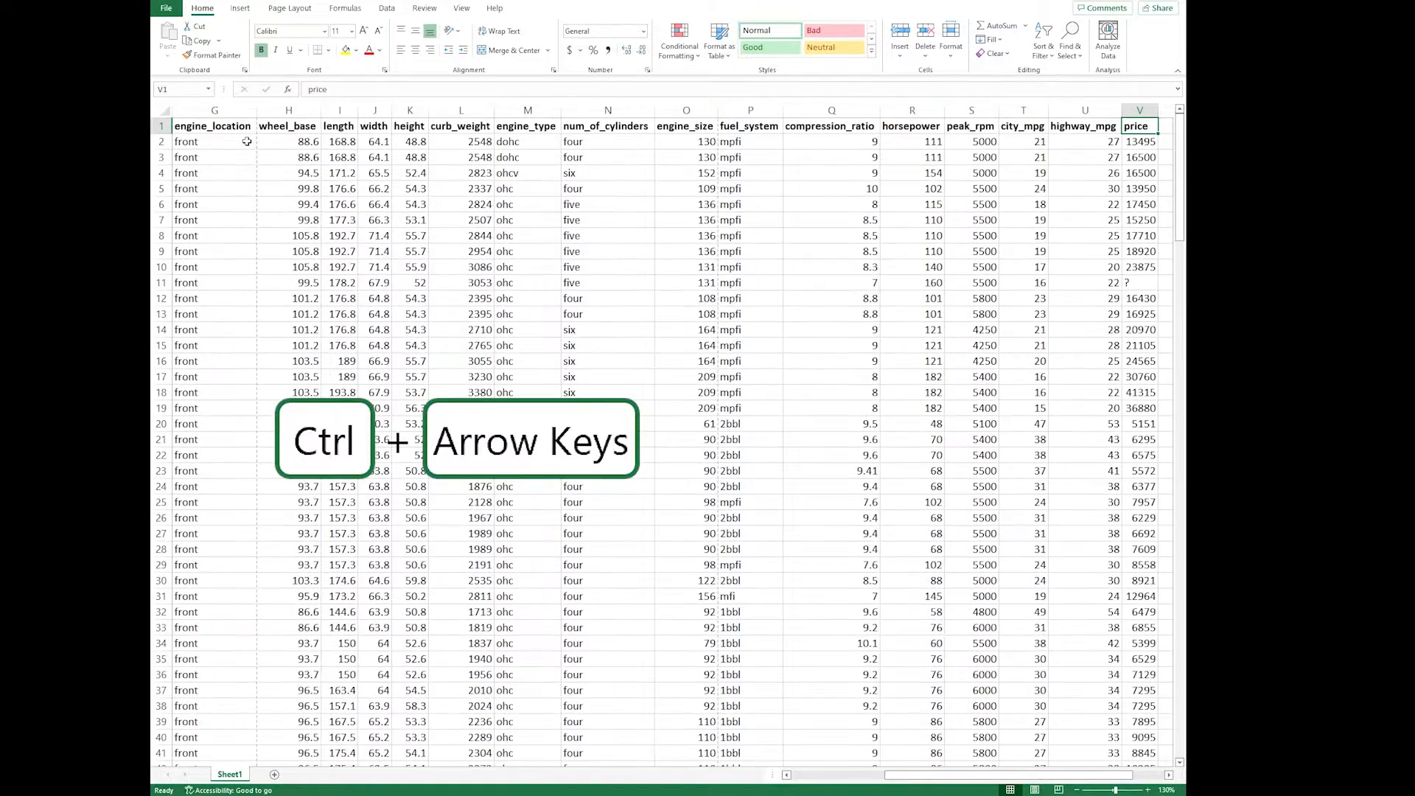
key("ctrl+Left")
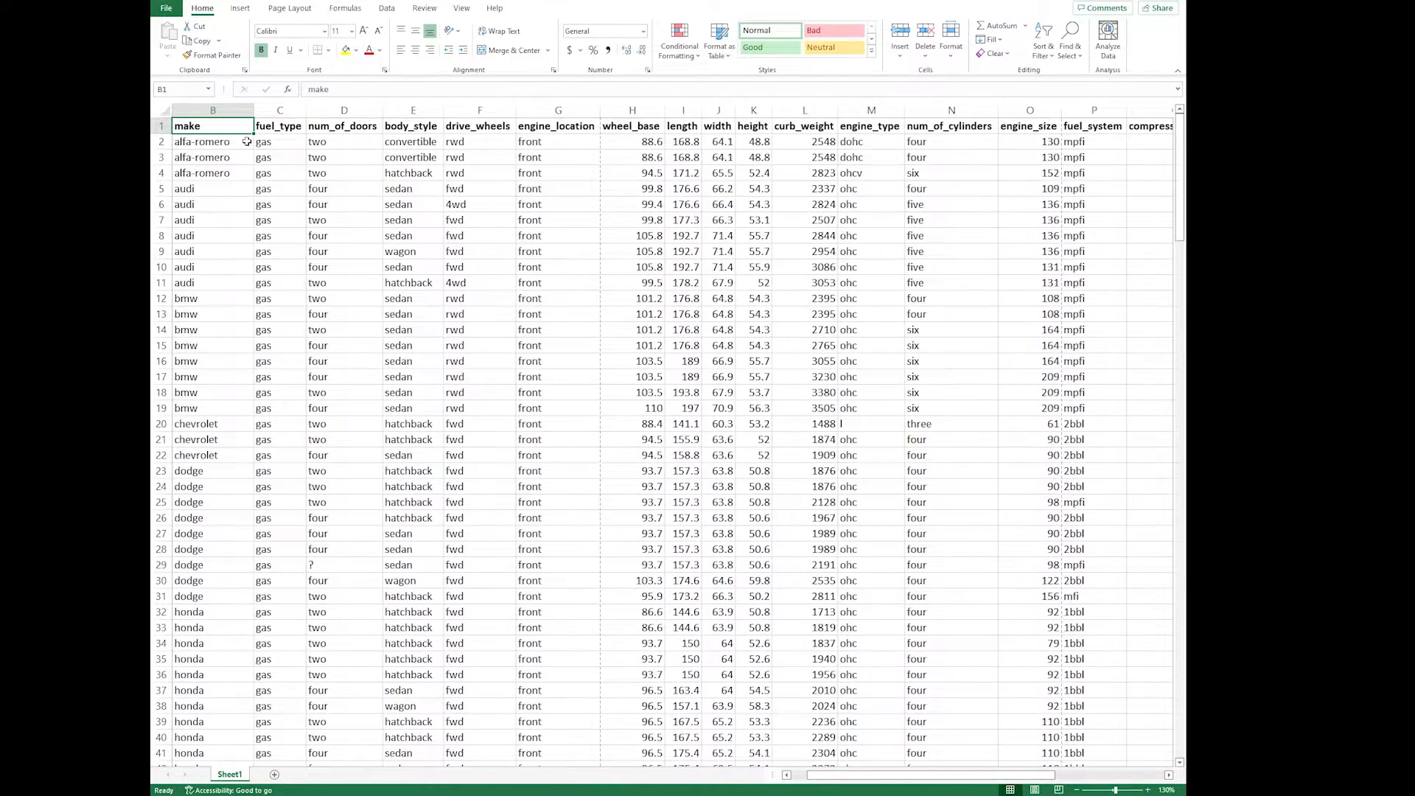
key("ctrl+Left")
key("Down")
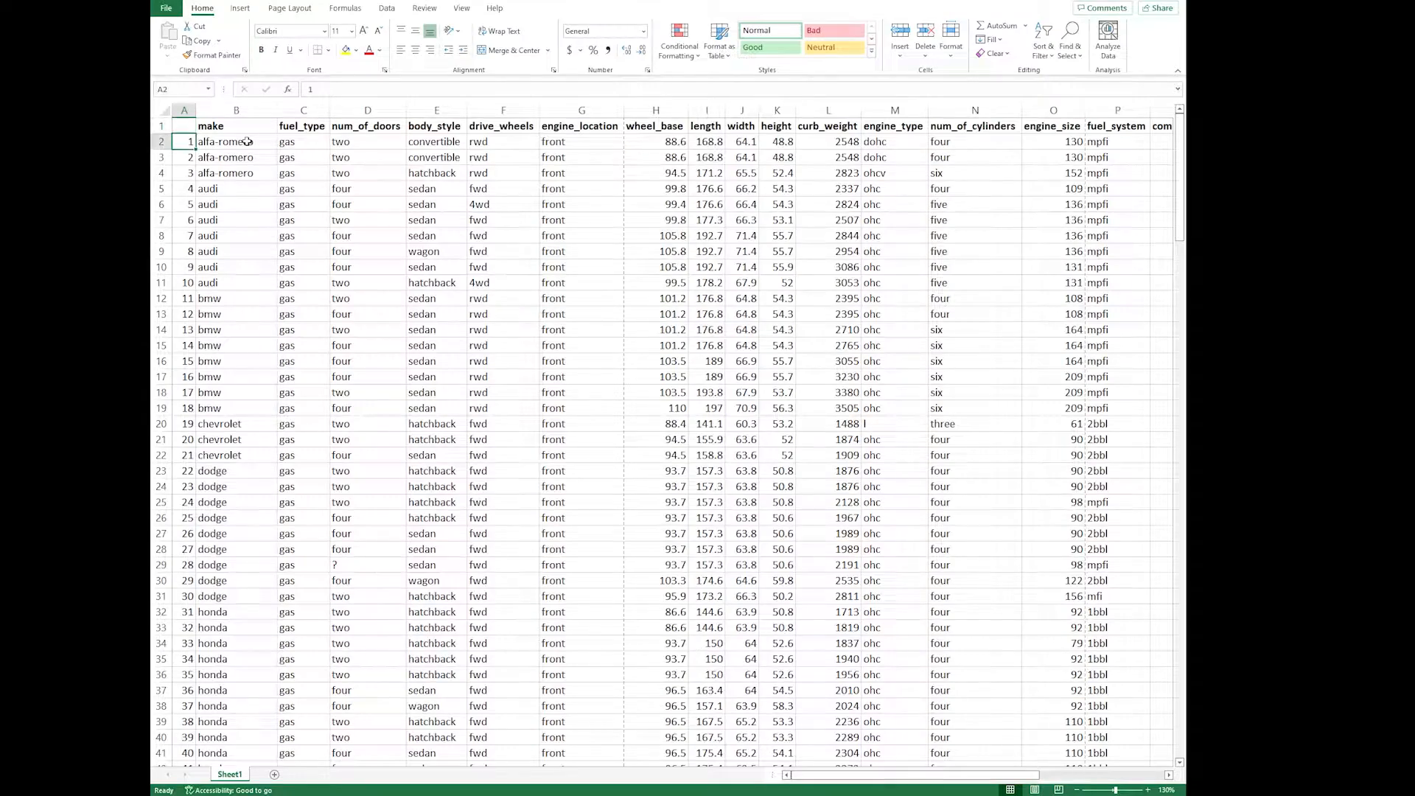
Step: Jump from A2 to the dataset's last row, across to its last column and up to the price header
key("ctrl+Down")
key("ctrl+Right")
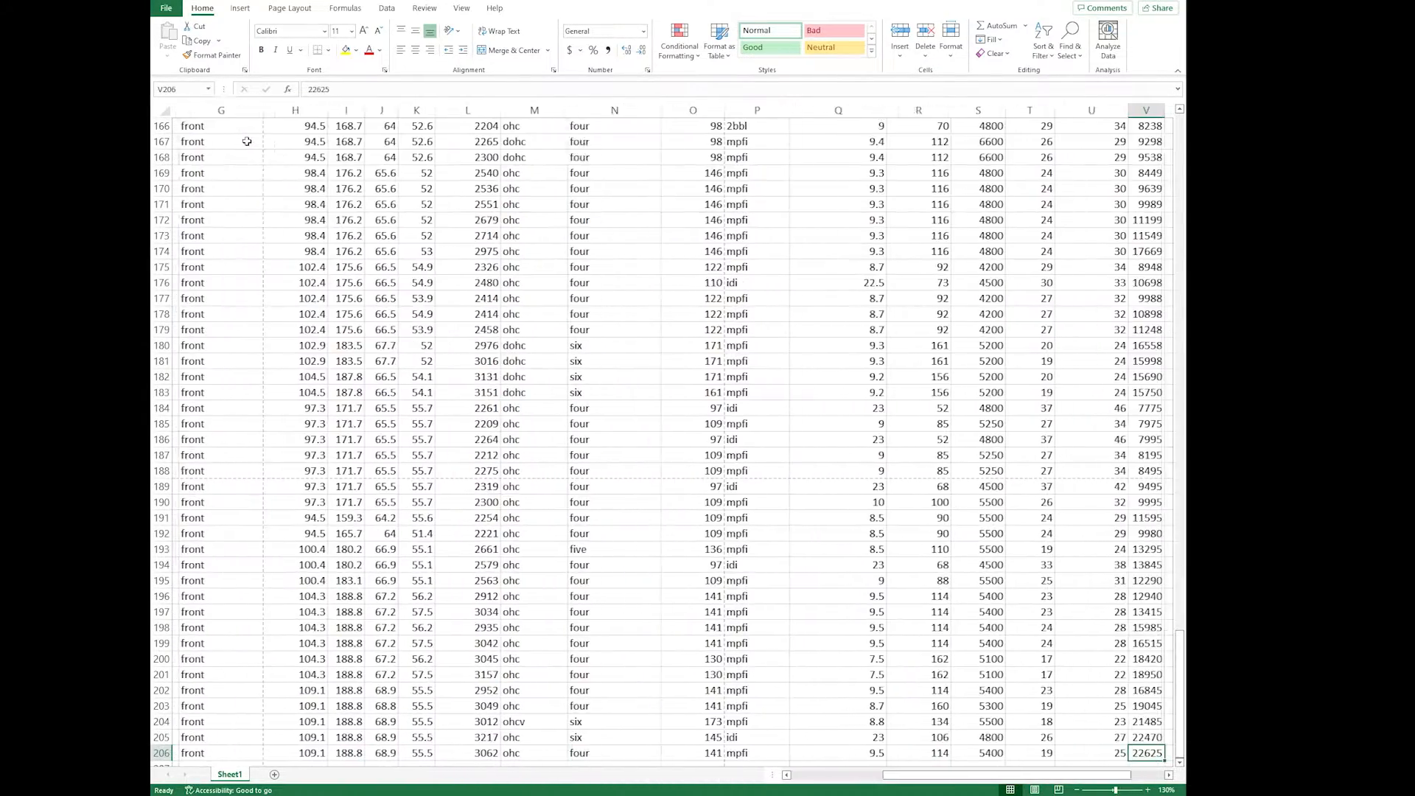
key("ctrl+Up")
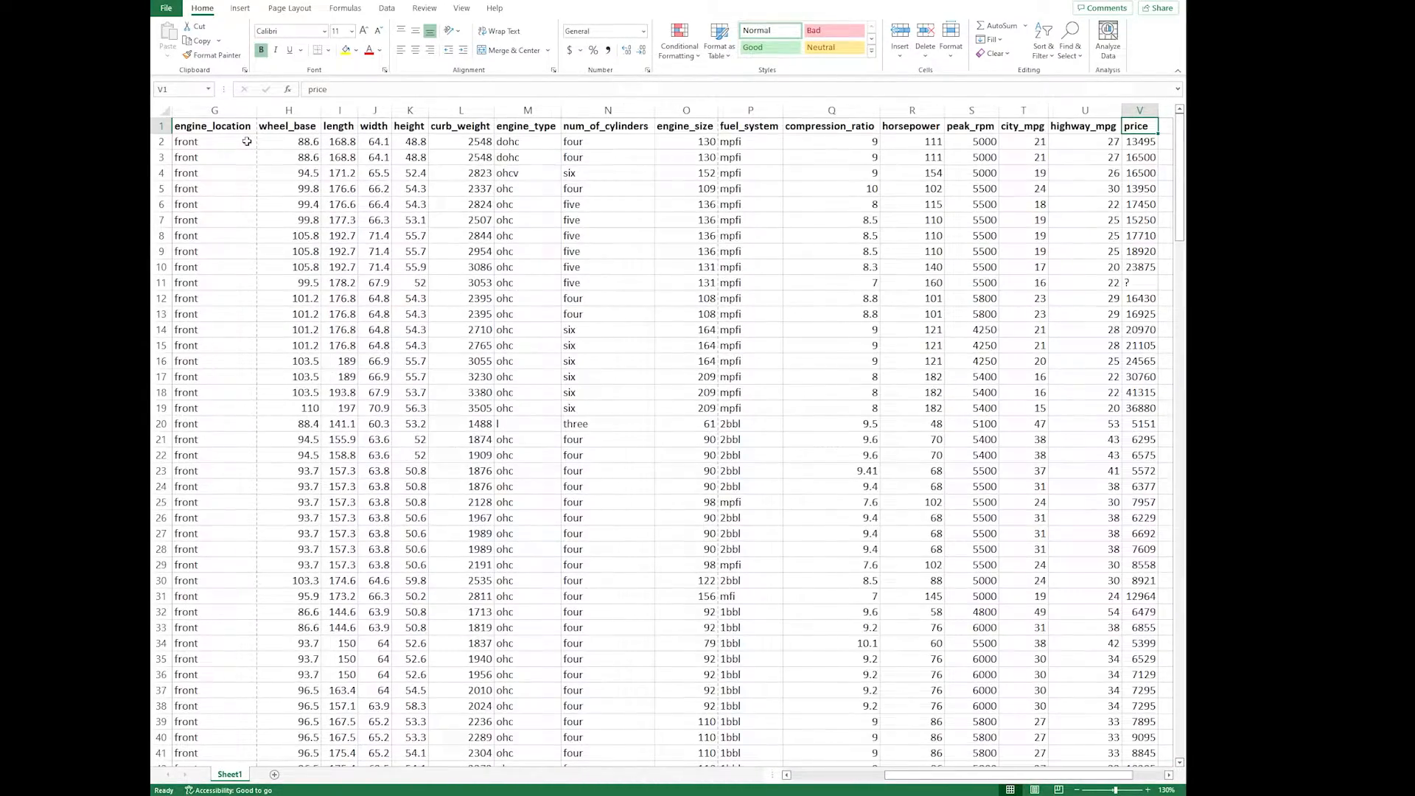
Step: Return from the price header to the start of the dataset and select cell B2
key("ctrl+Home")
key("Down")
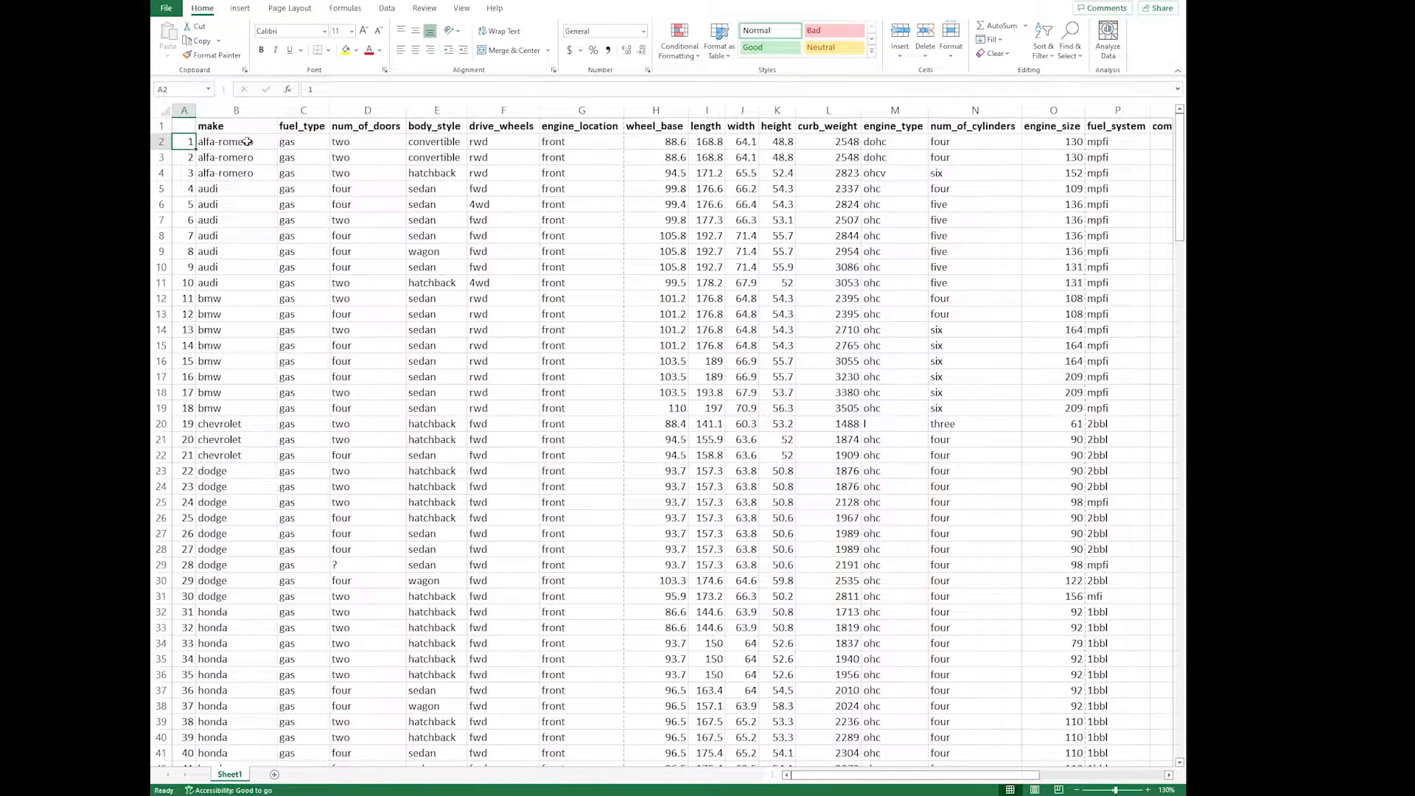
key("Up")
left_click(247, 152)
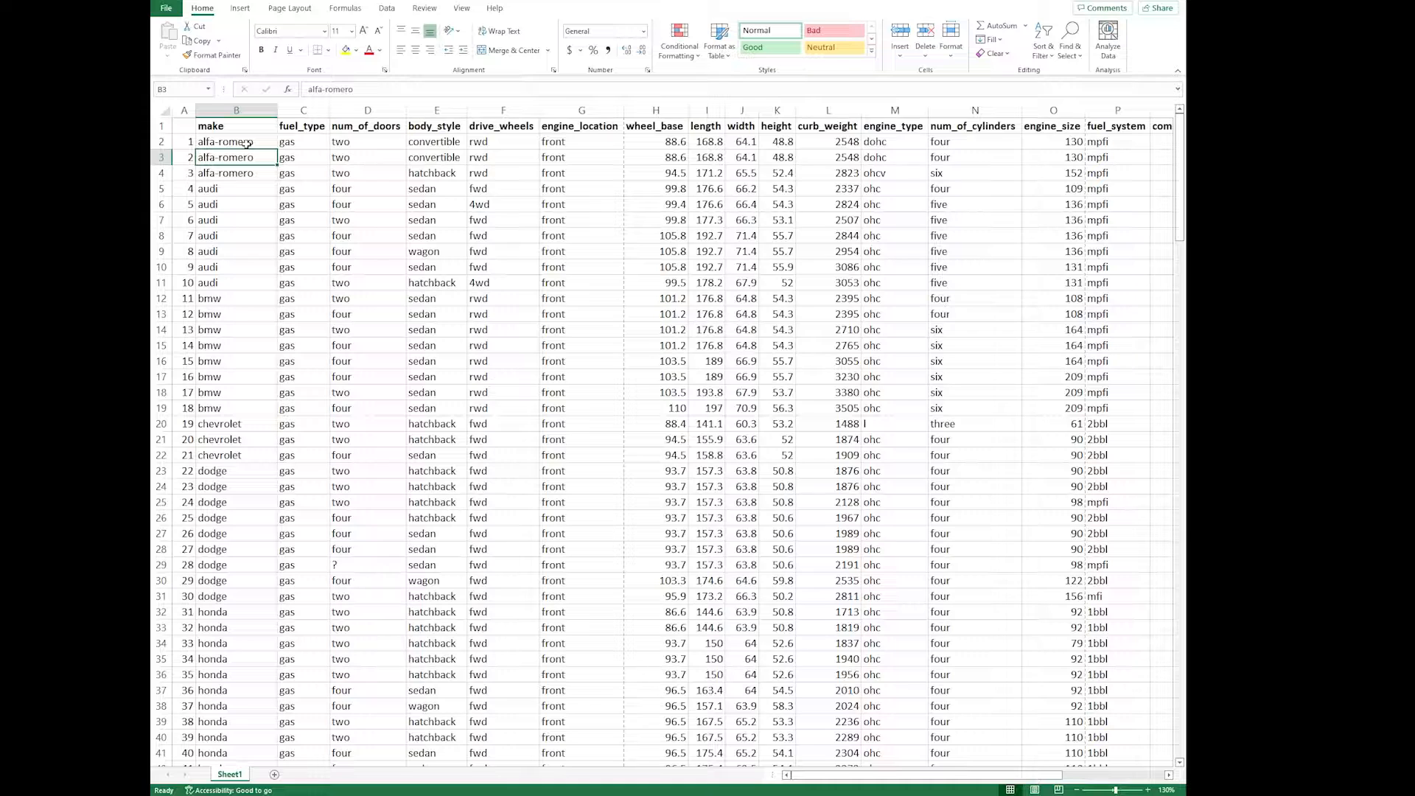
left_click(247, 142)
left_click(187, 127)
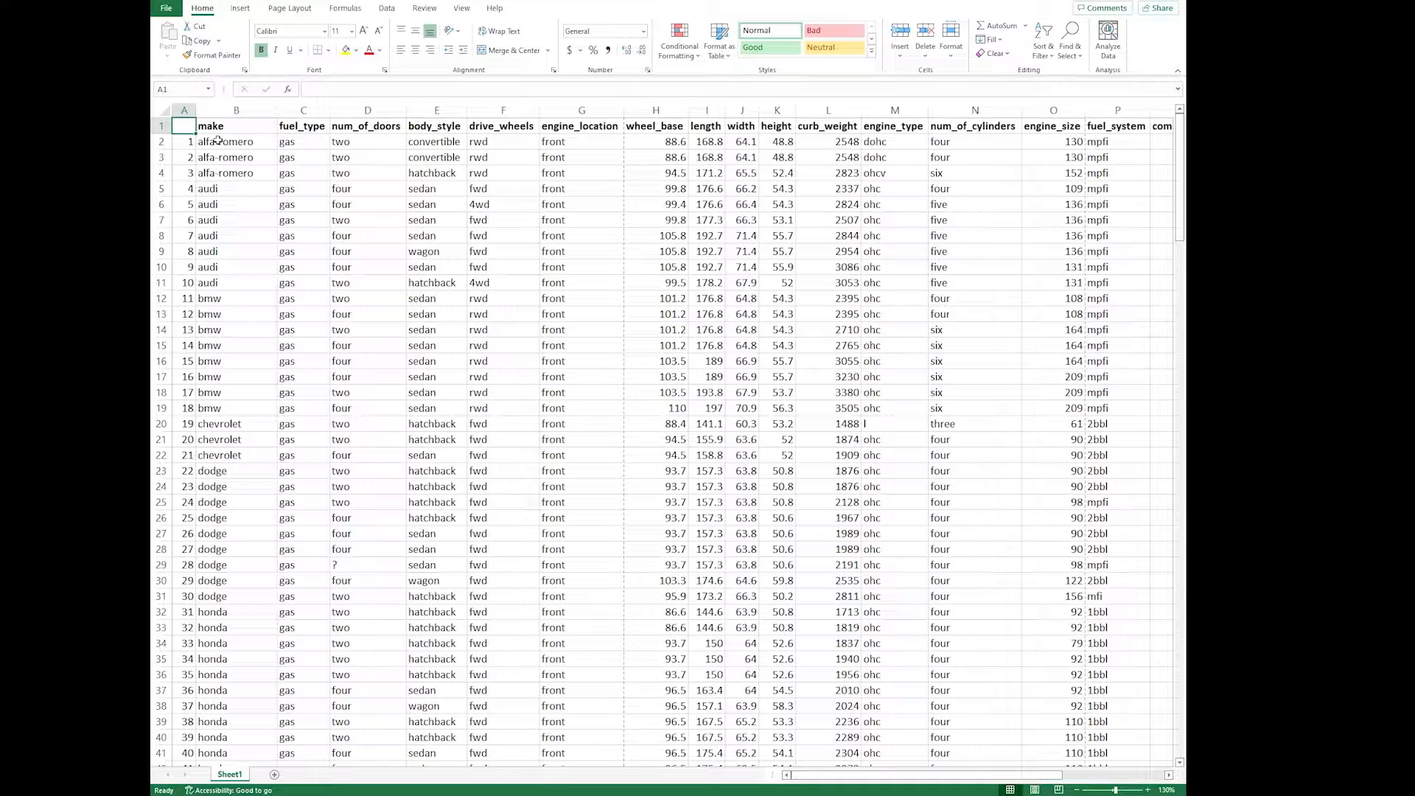
left_click(218, 140)
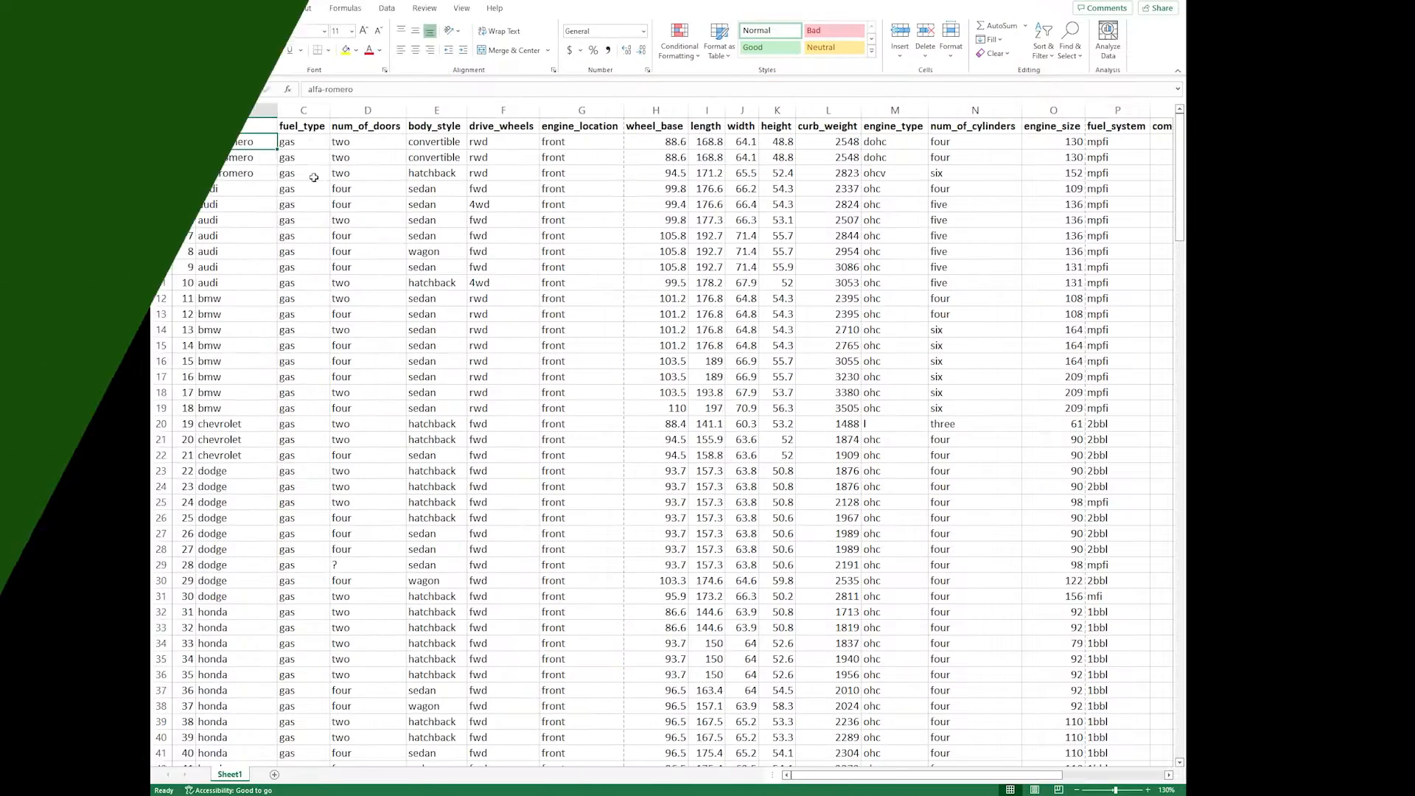
Step: Insert a blank column between the make and fuel_type columns
left_click(303, 141)
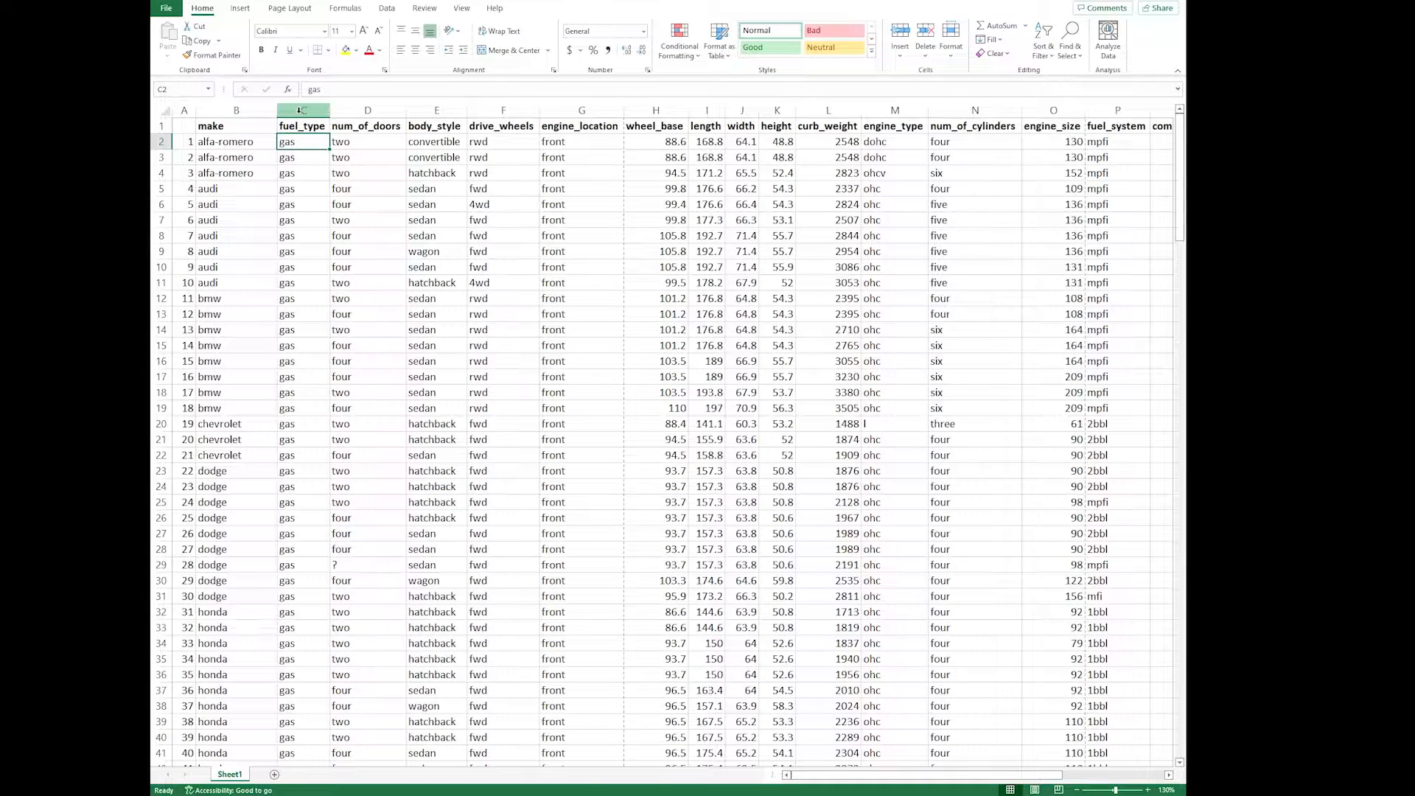
left_click(299, 110)
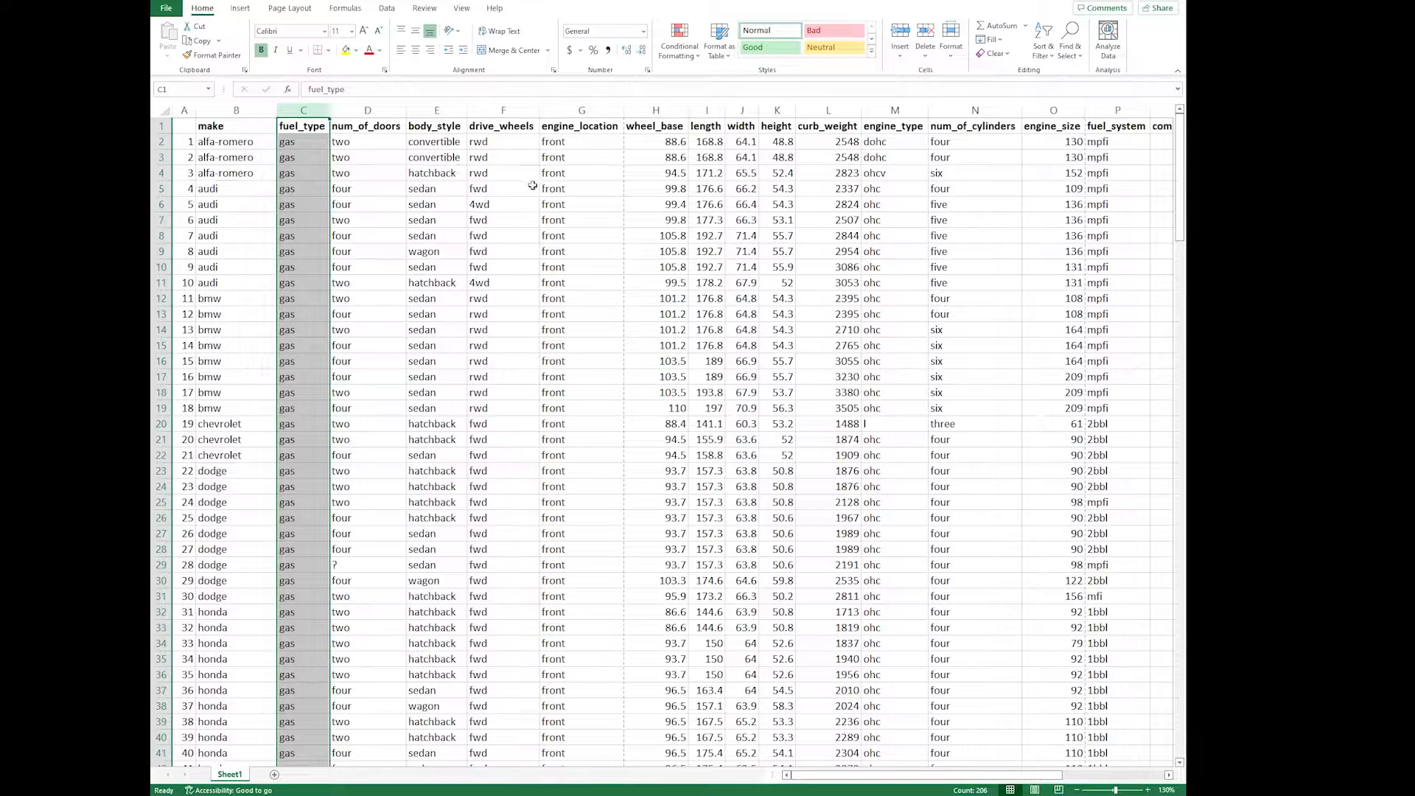
key("ctrl+plus")
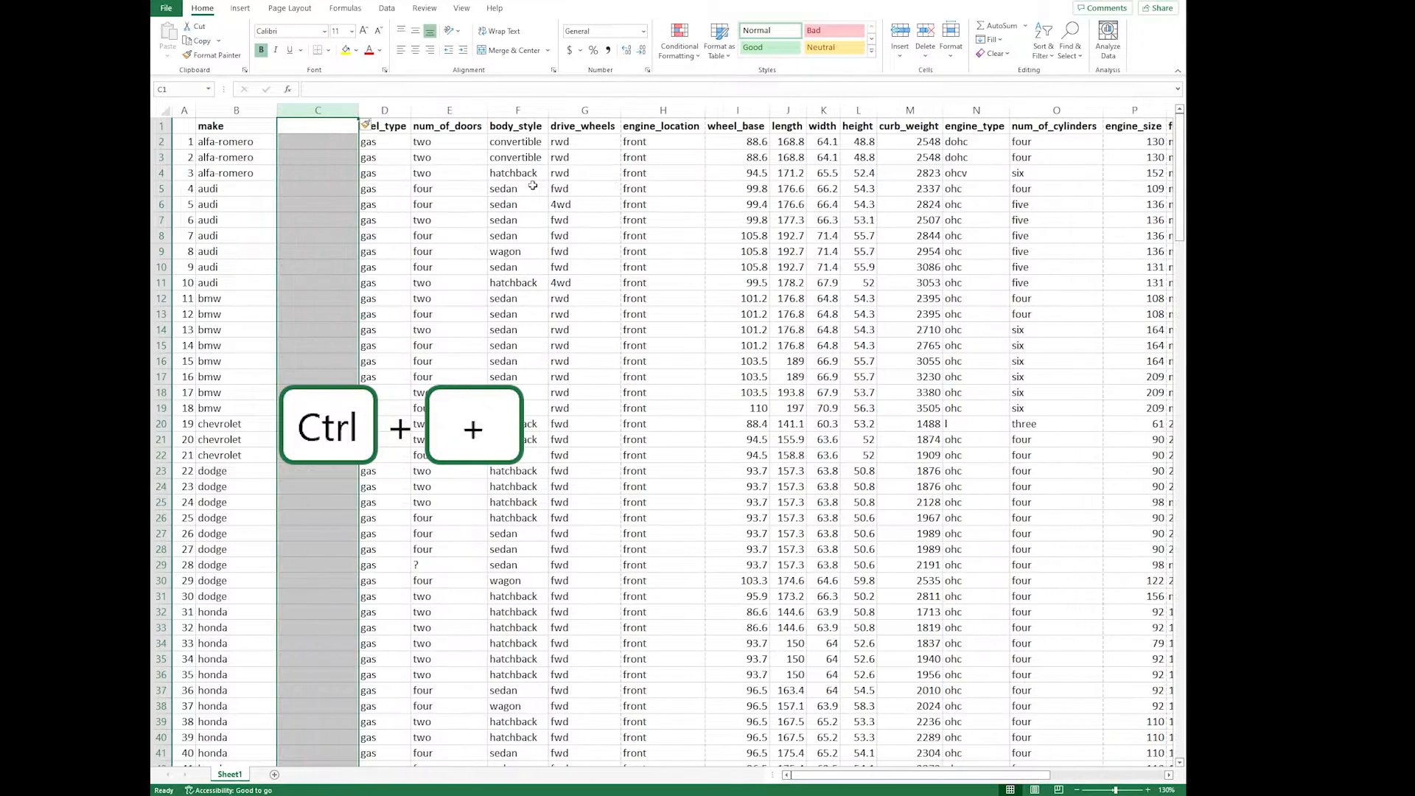
left_click(284, 150)
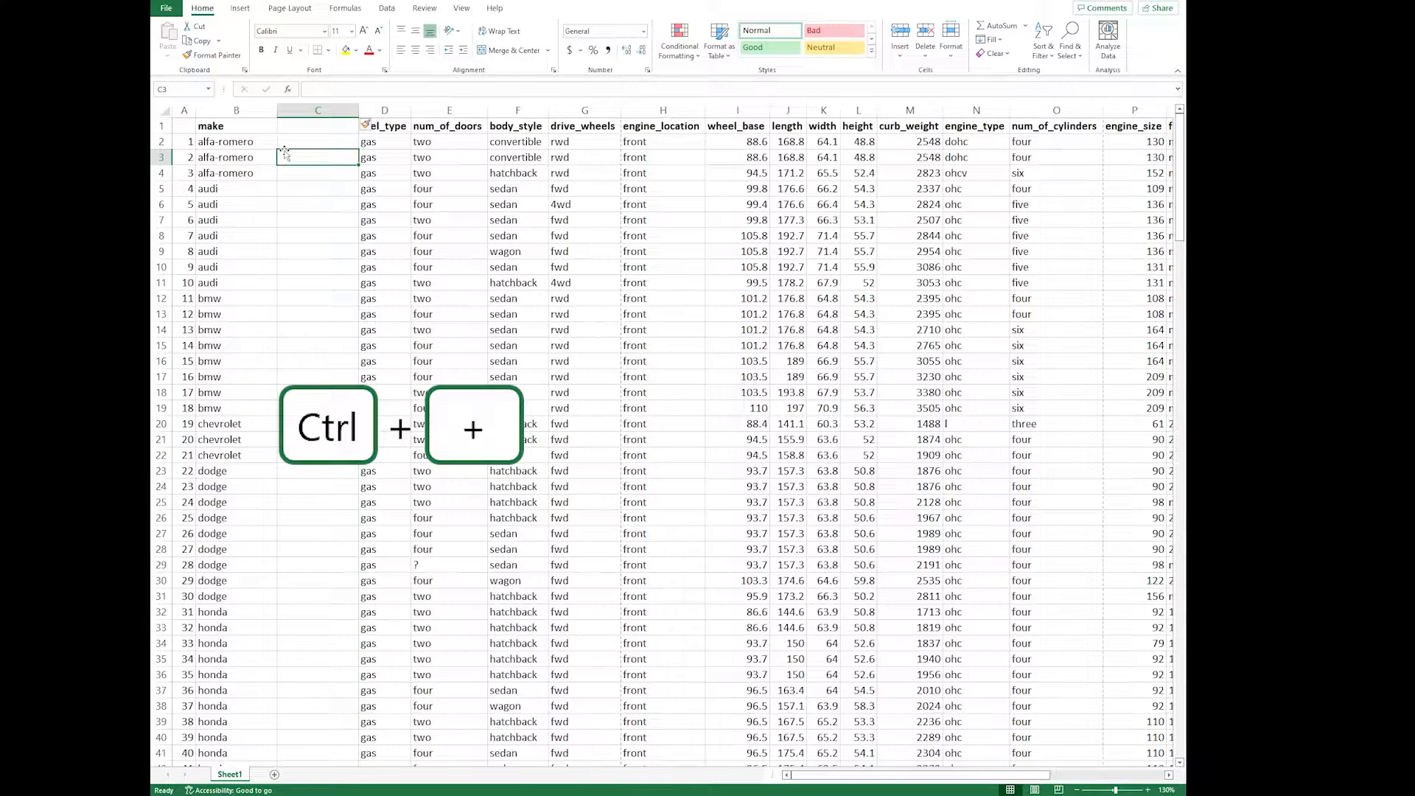
Step: Insert a blank row above row 3, the second alfa-romero record
left_click(162, 157)
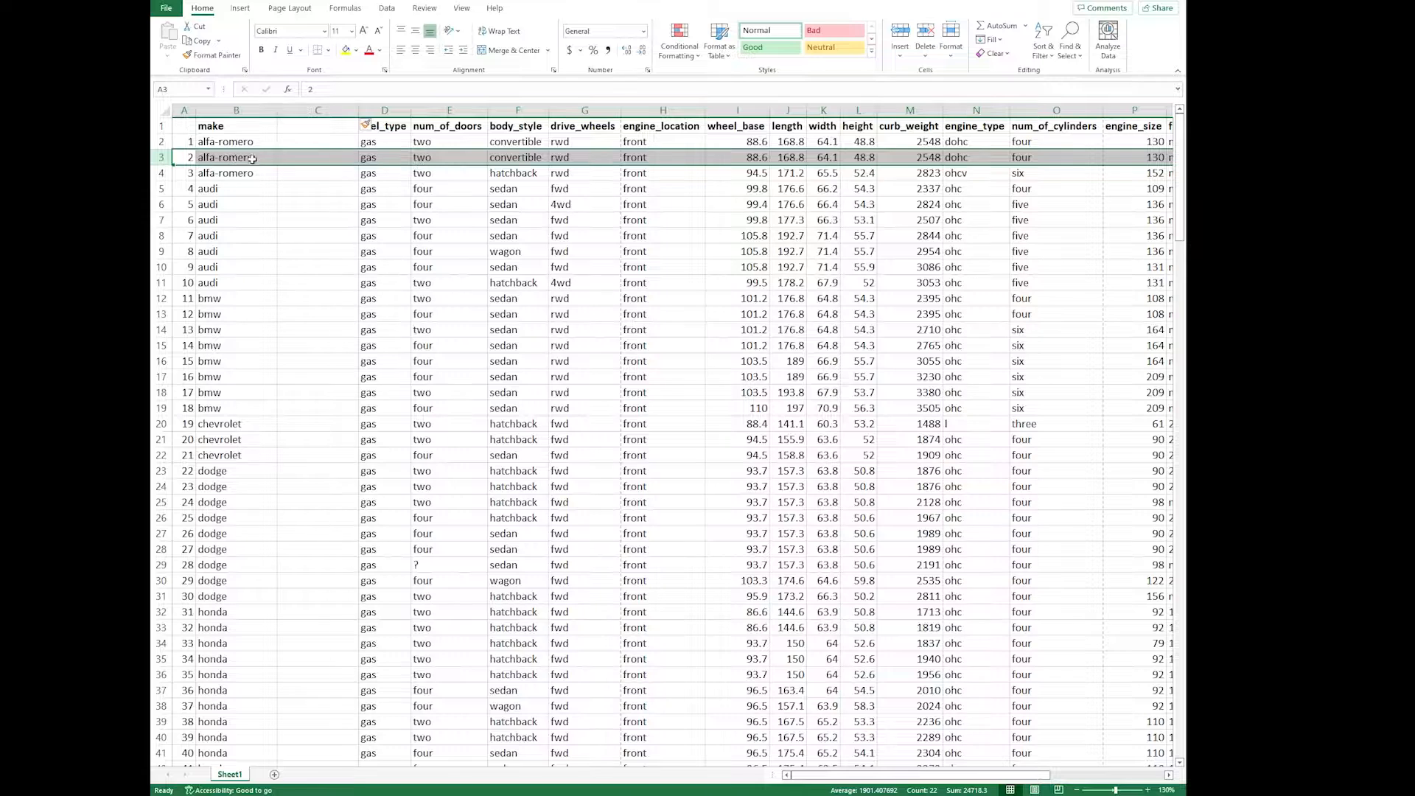
key("ctrl+plus")
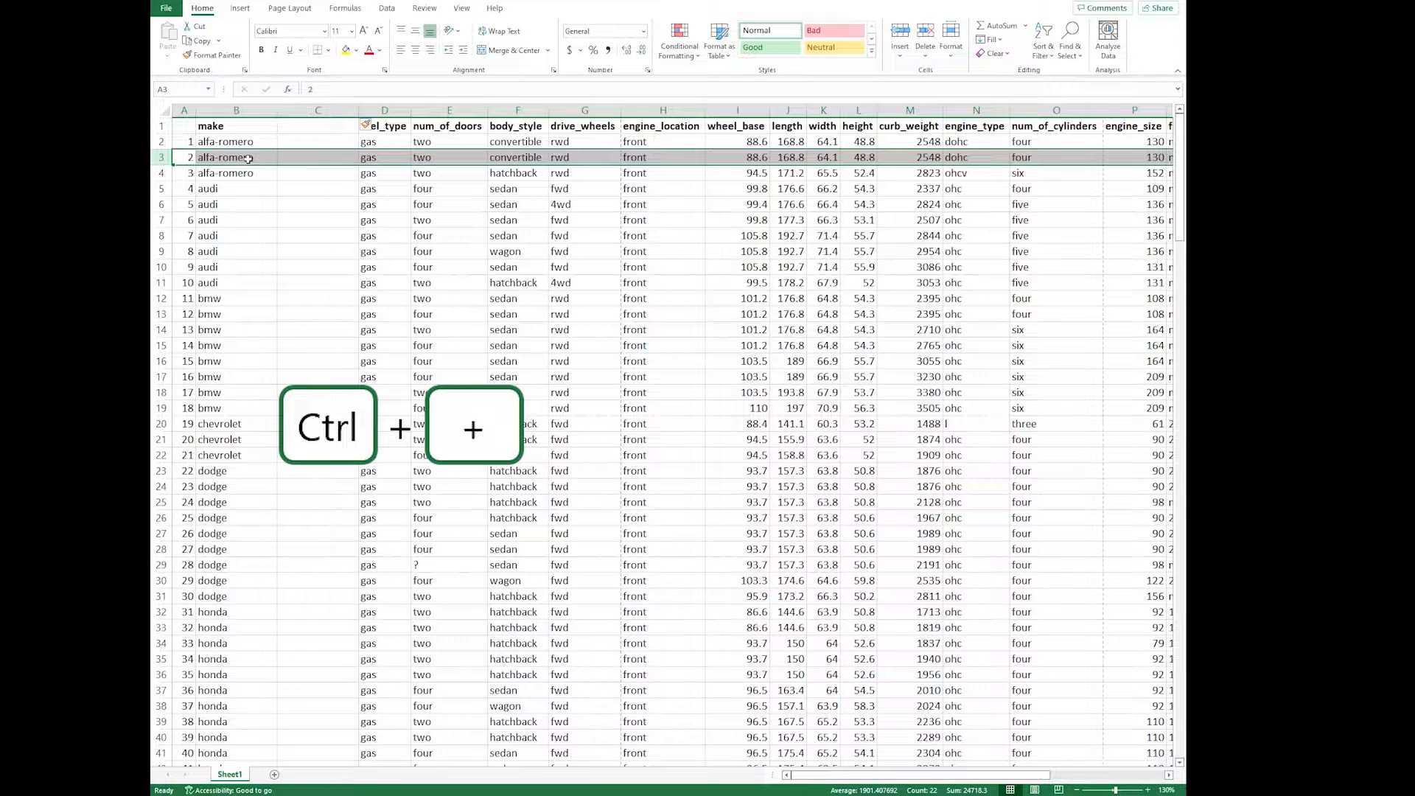
key("ctrl+plus")
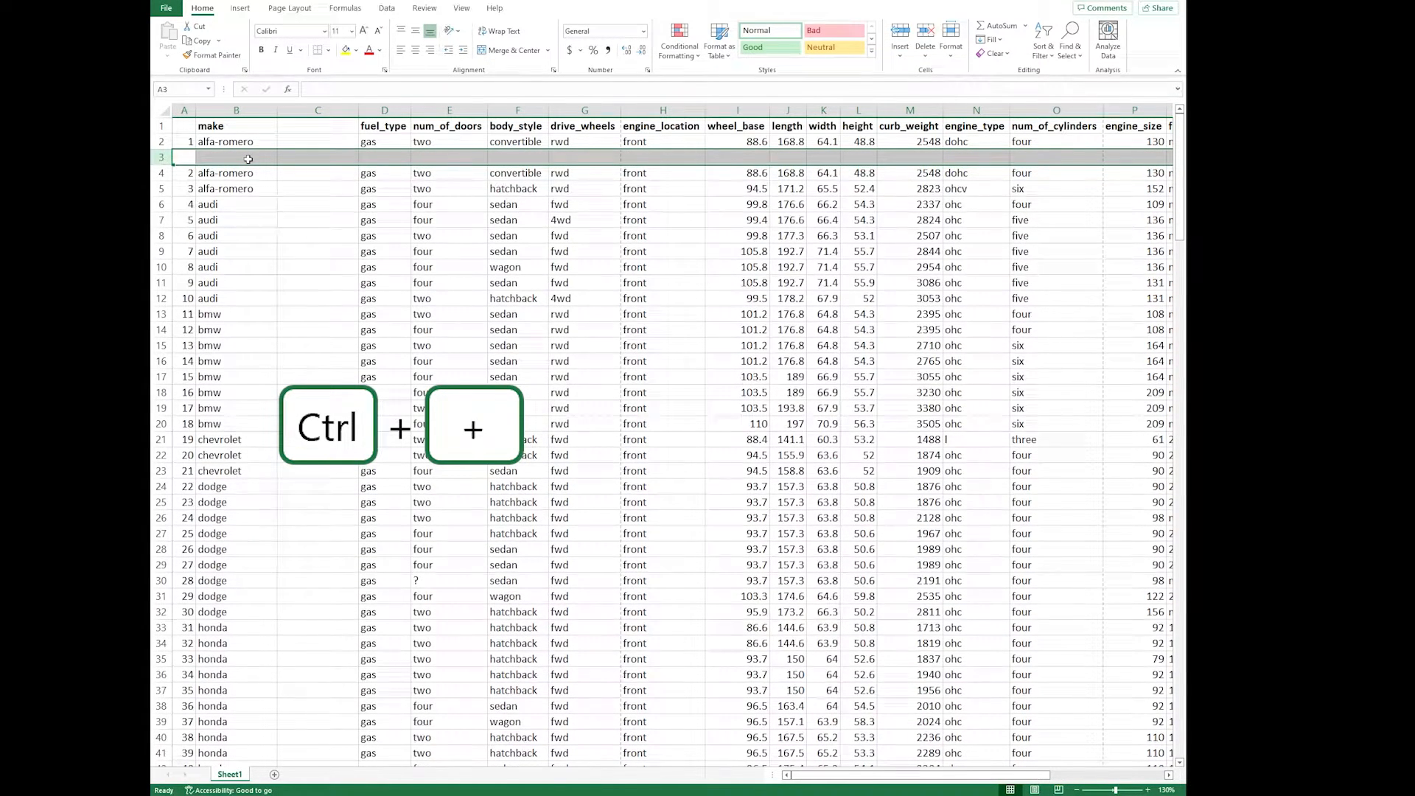
left_click(325, 172)
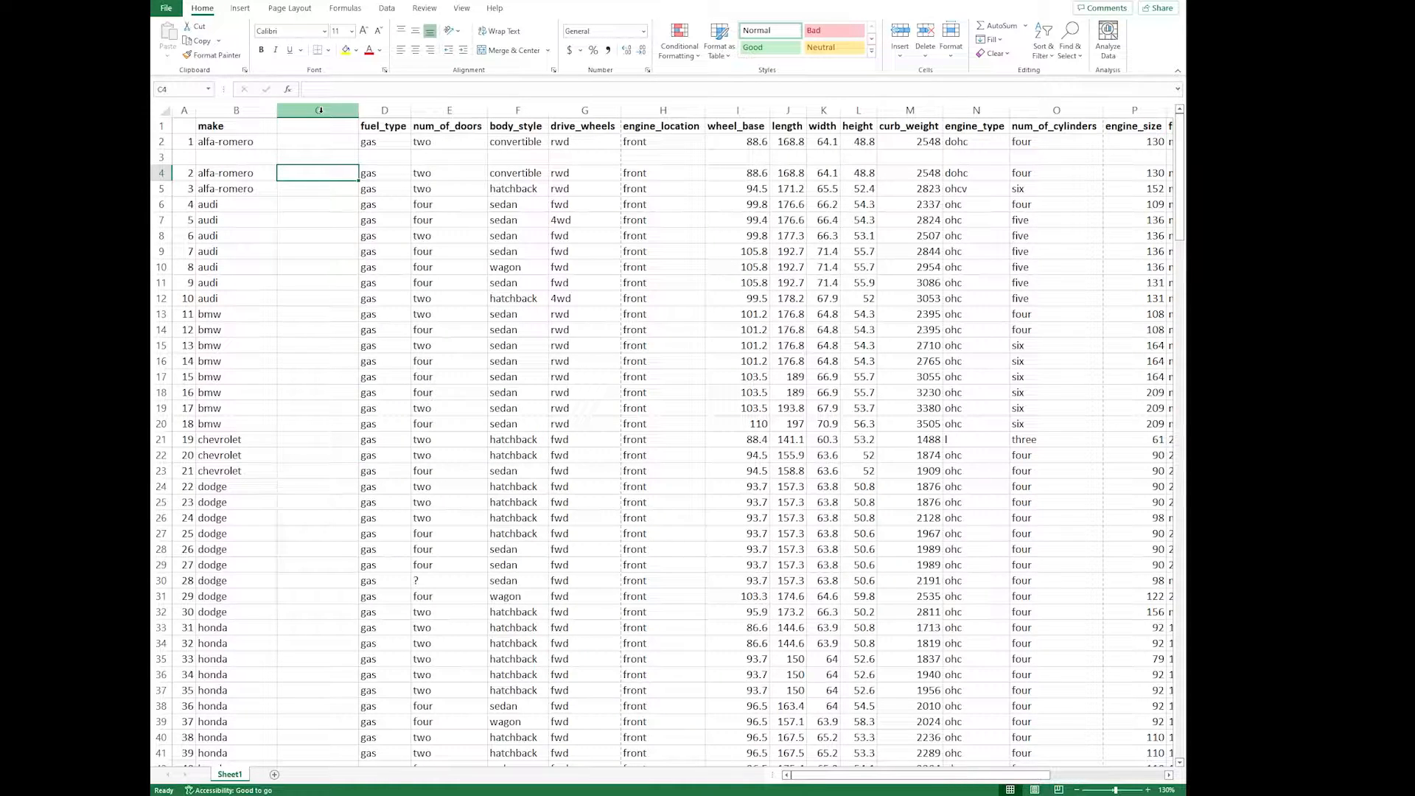
Step: Delete the blank column C and the blank row 3
left_click(320, 111)
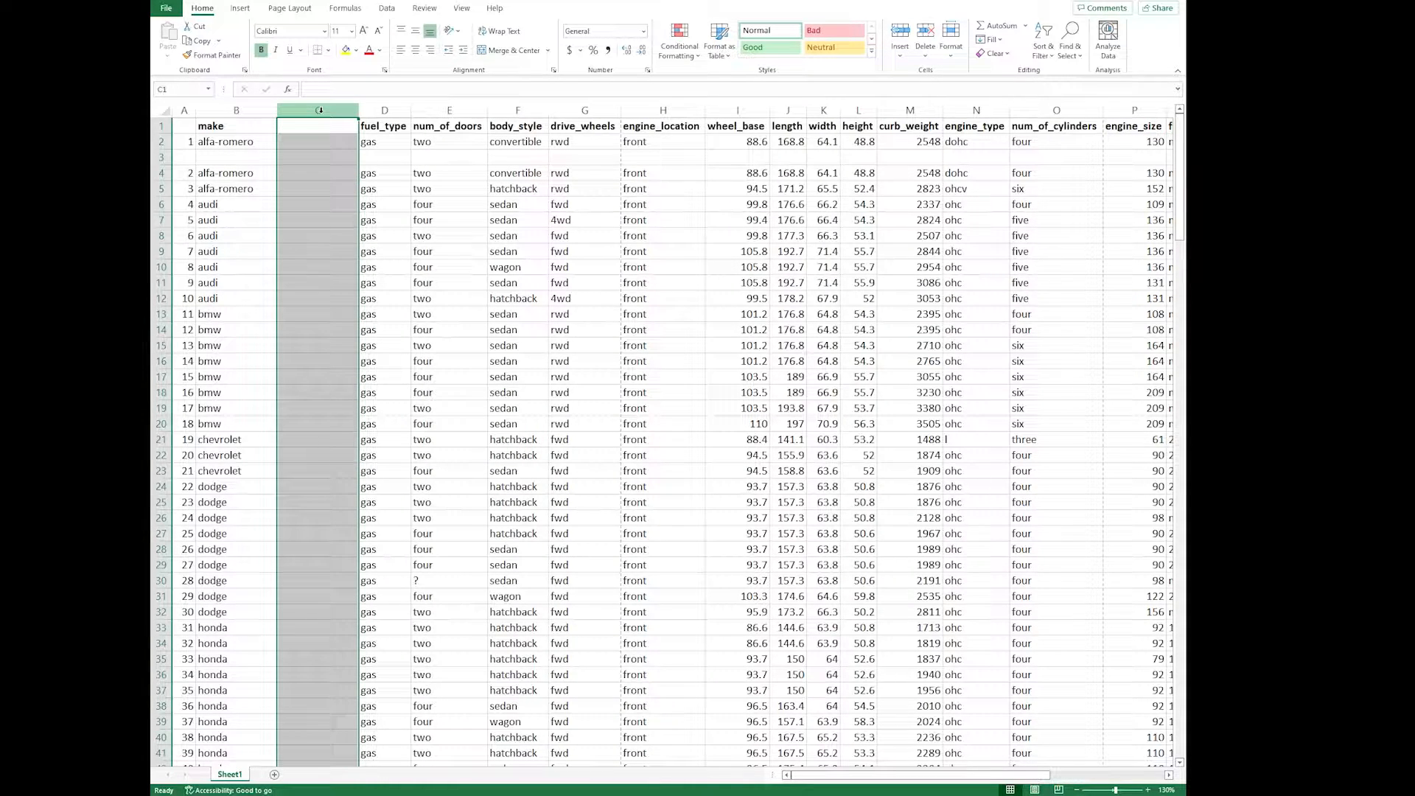
key("ctrl+minus")
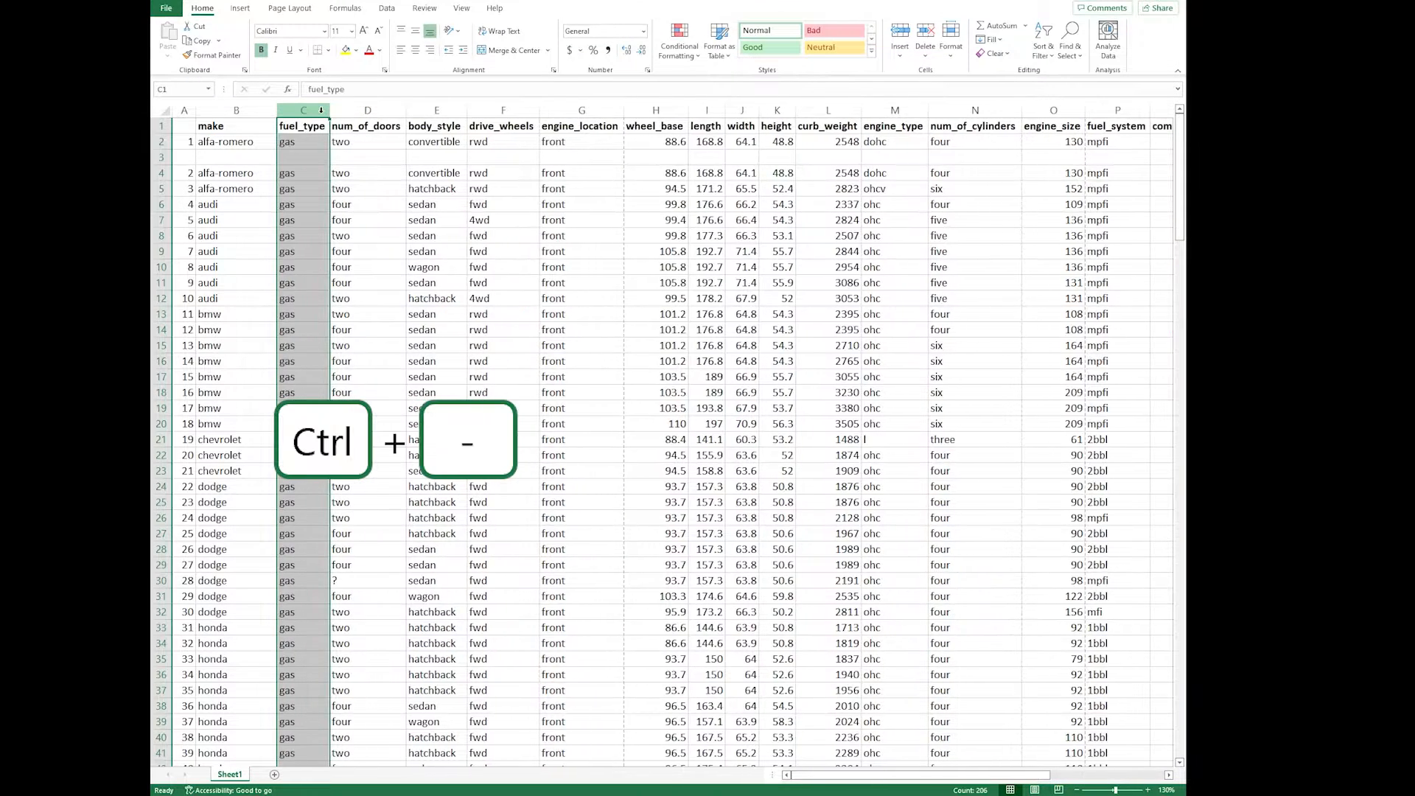
left_click(161, 157)
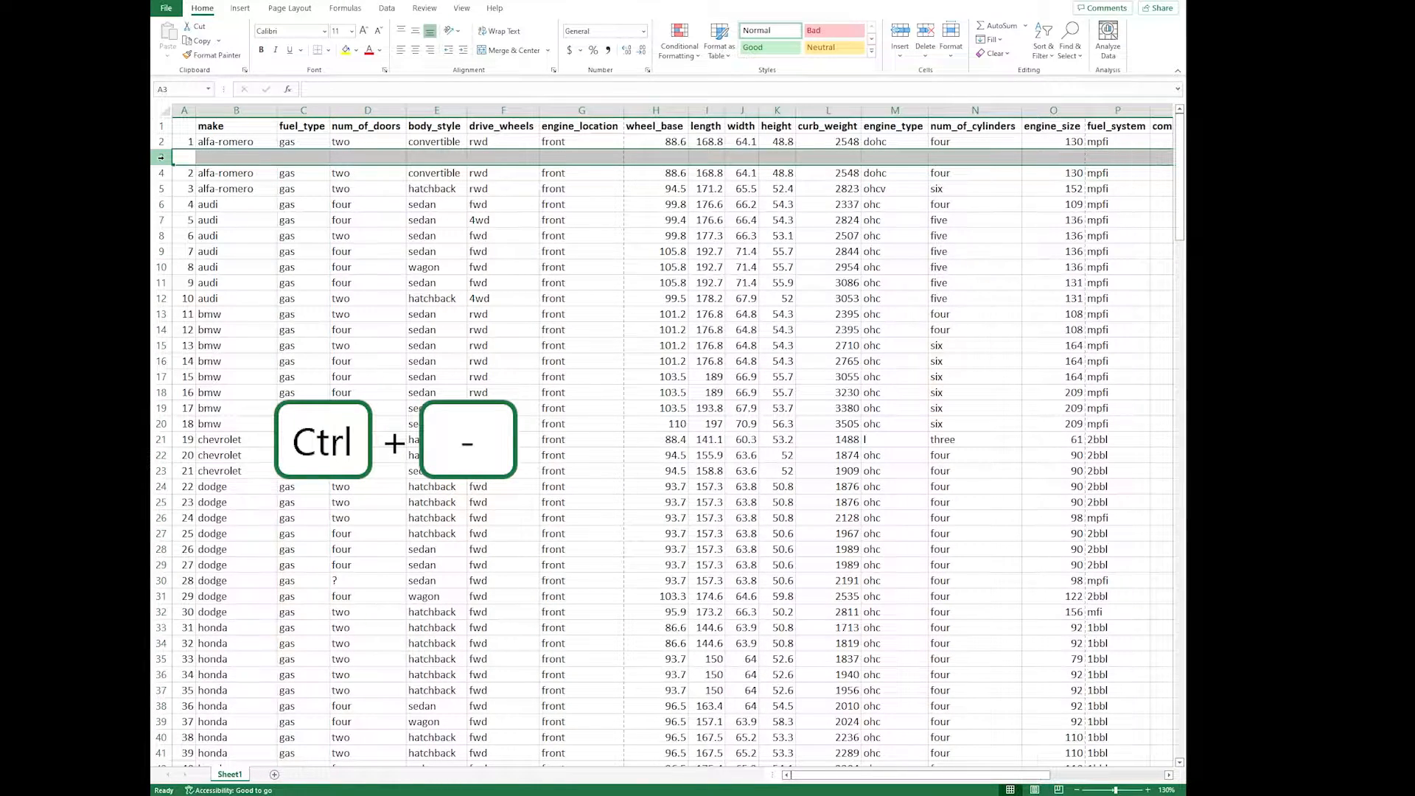
key("ctrl+minus")
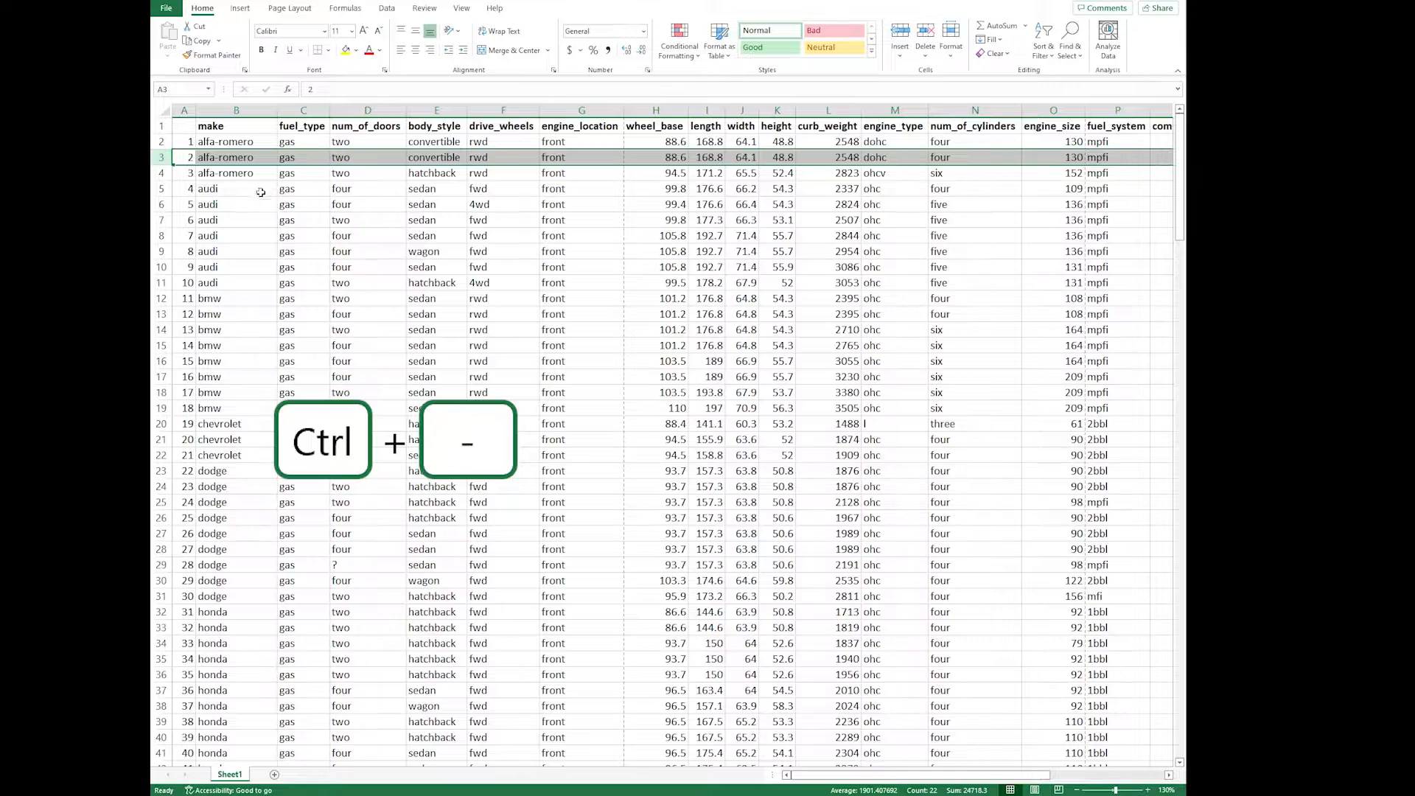
left_click(261, 190)
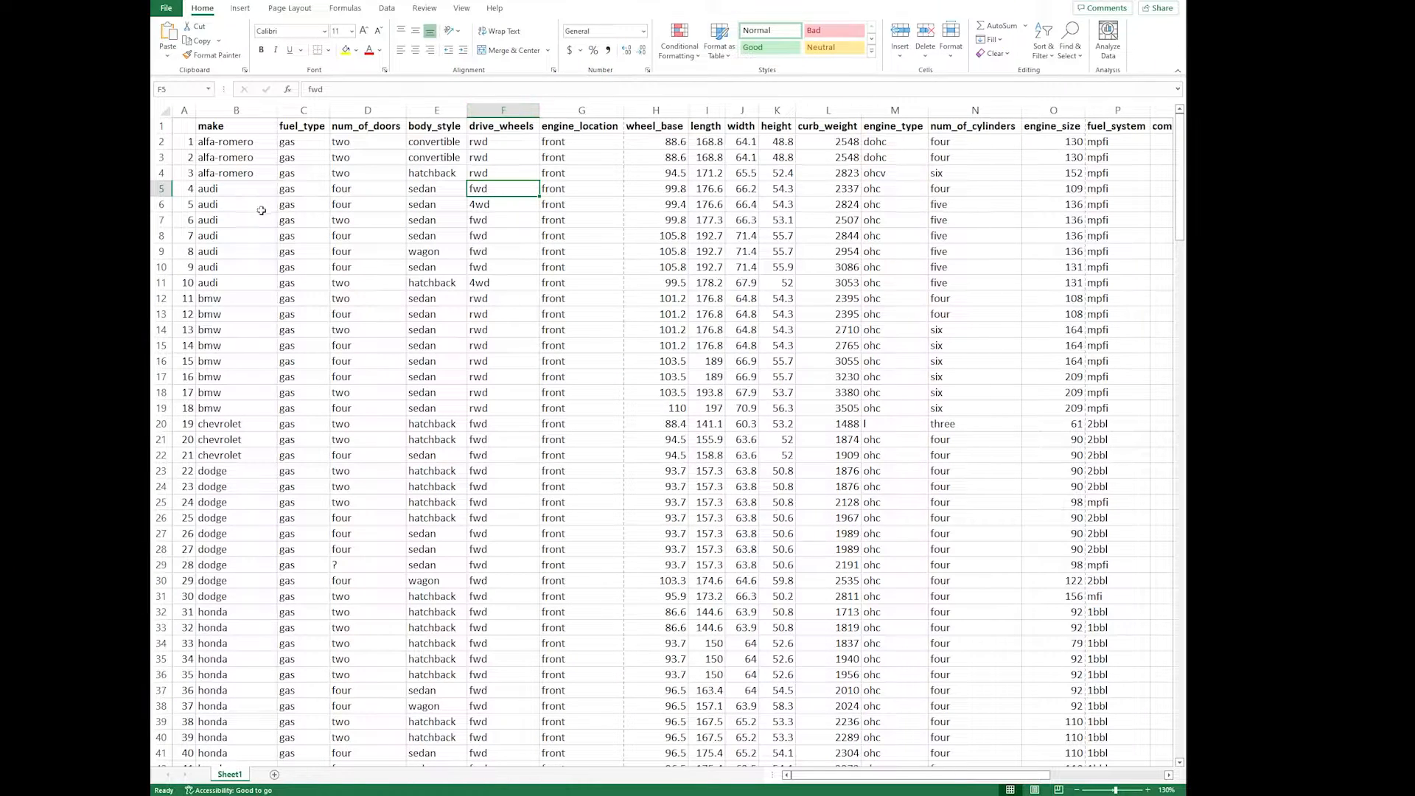
Step: Move the whole body_style column between make and fuel_type, shifting the other columns instead of overwriting them
left_click(507, 113)
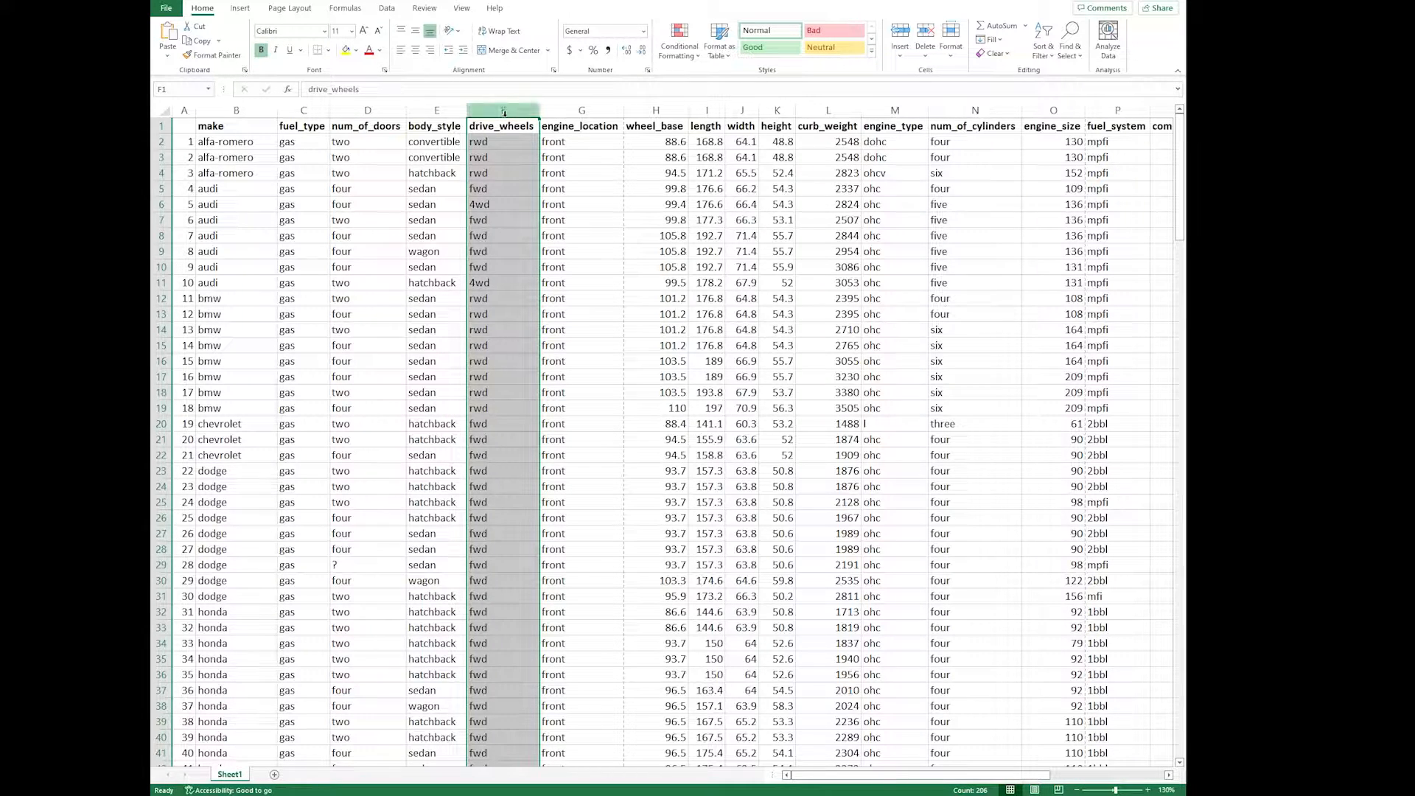
left_click(498, 130)
left_click(440, 122)
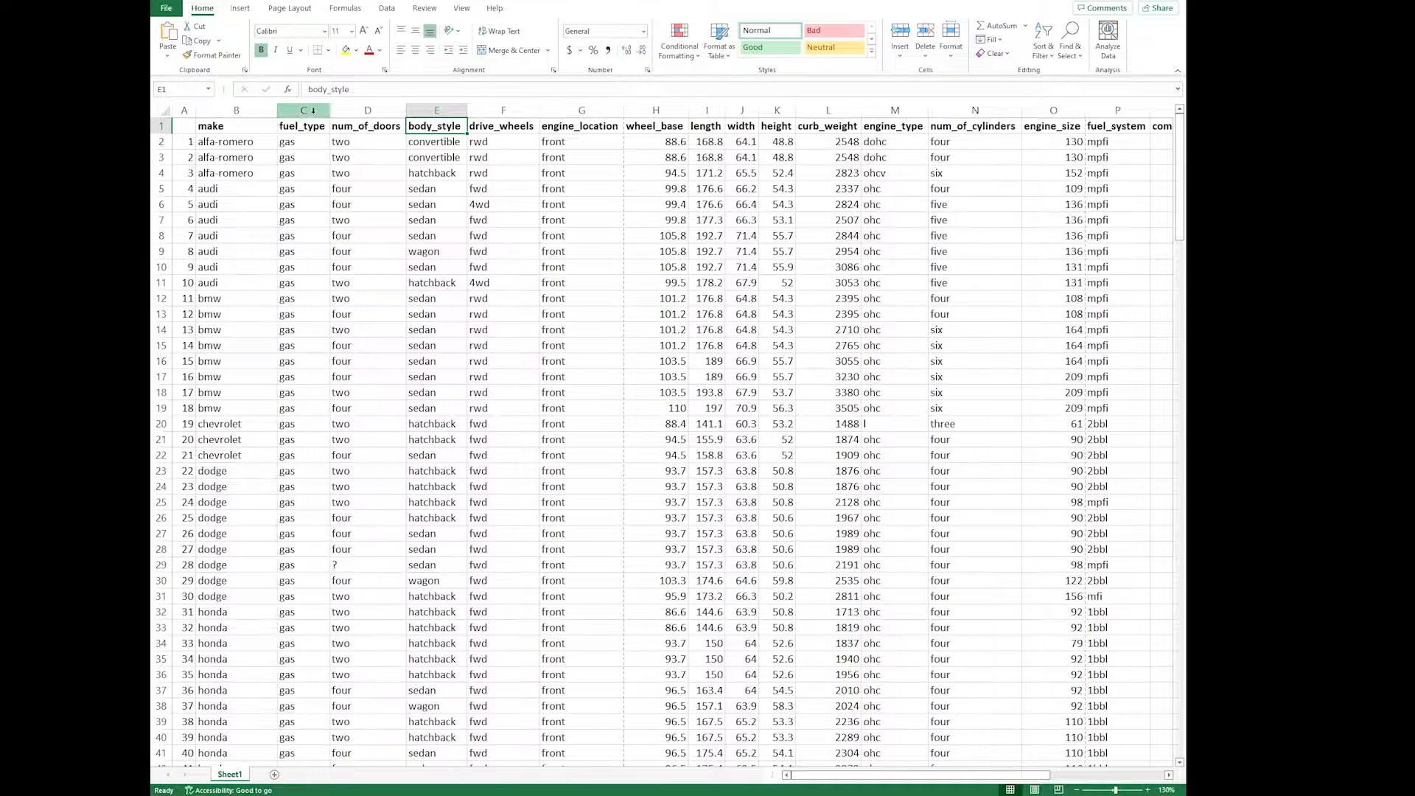
left_click(437, 109)
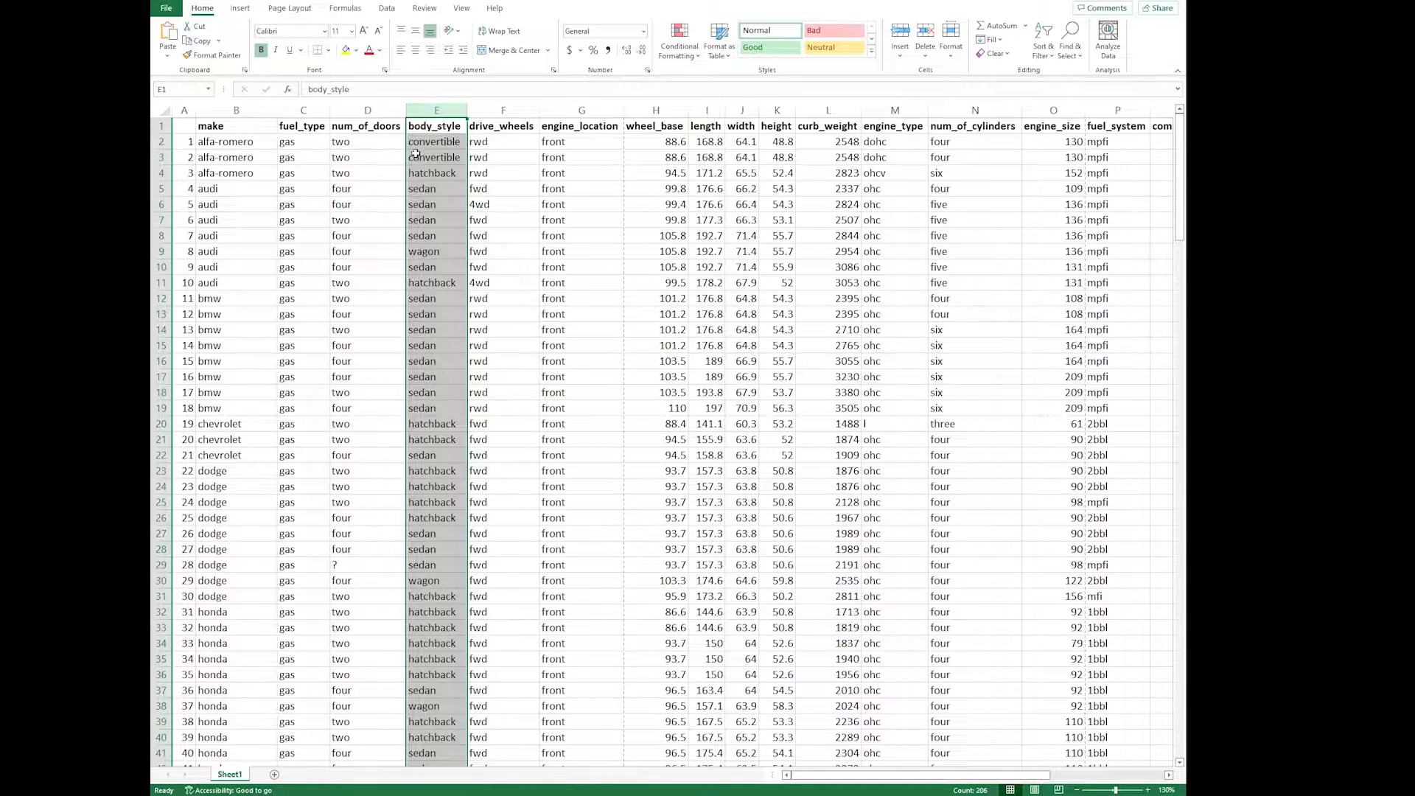
key("shift")
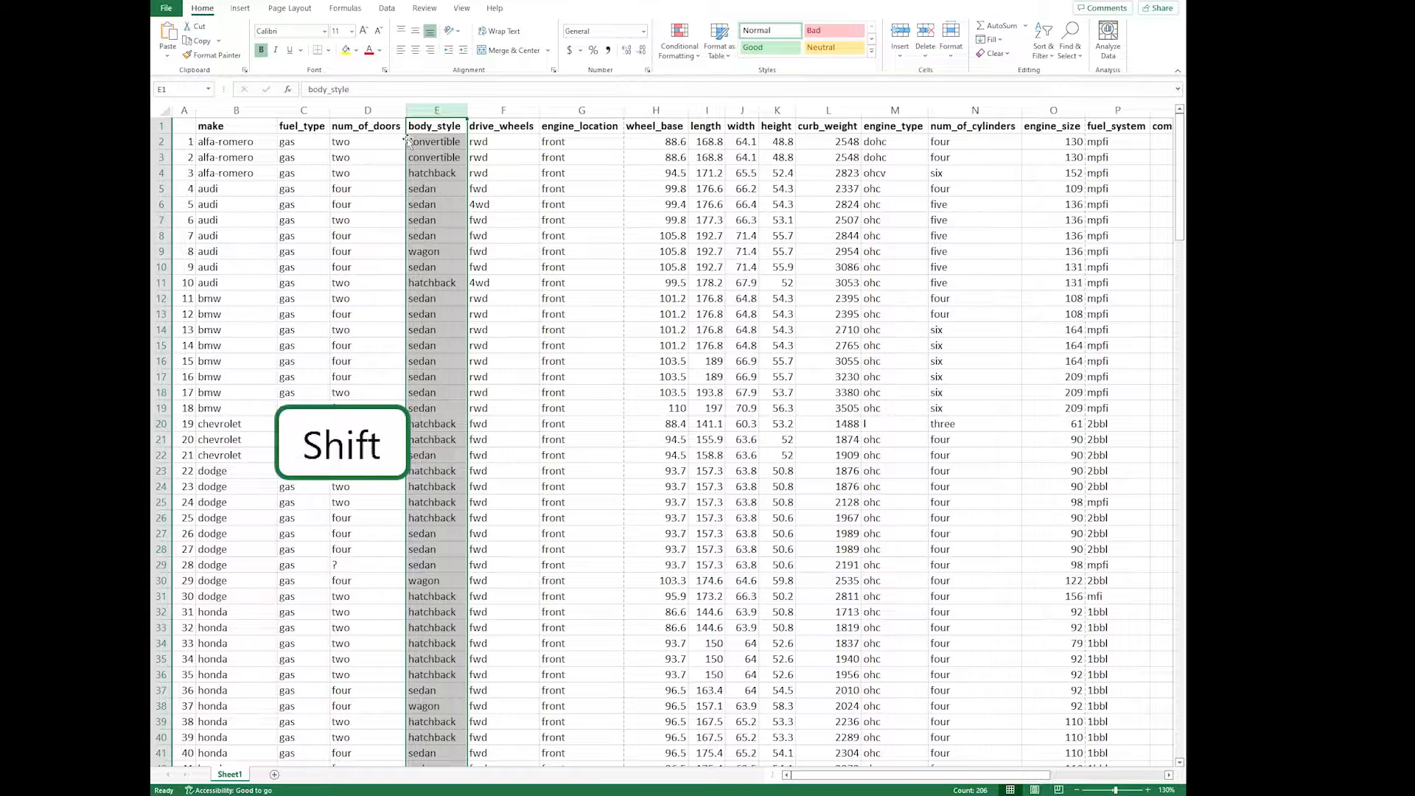
left_click_drag(408, 142, 279, 148)
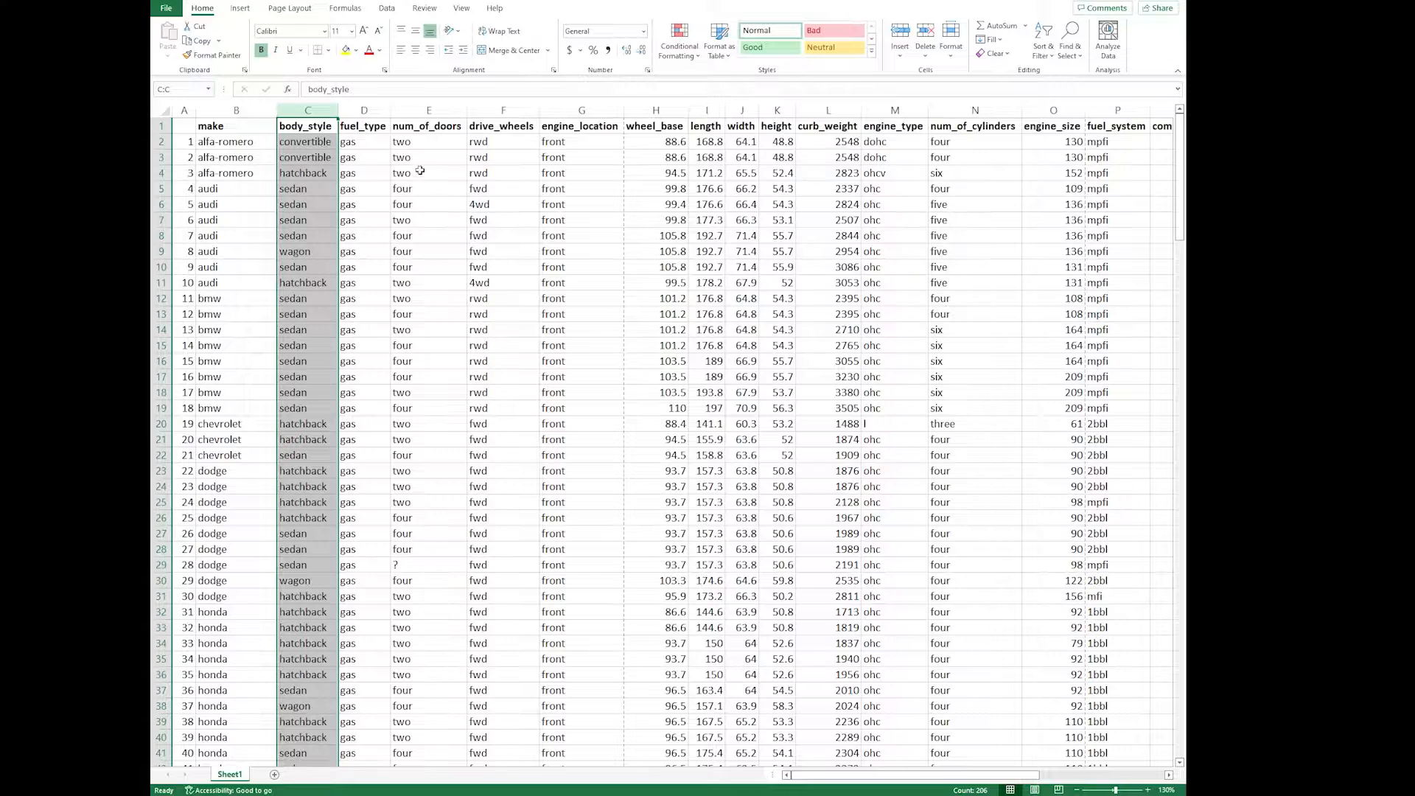
left_click(390, 158)
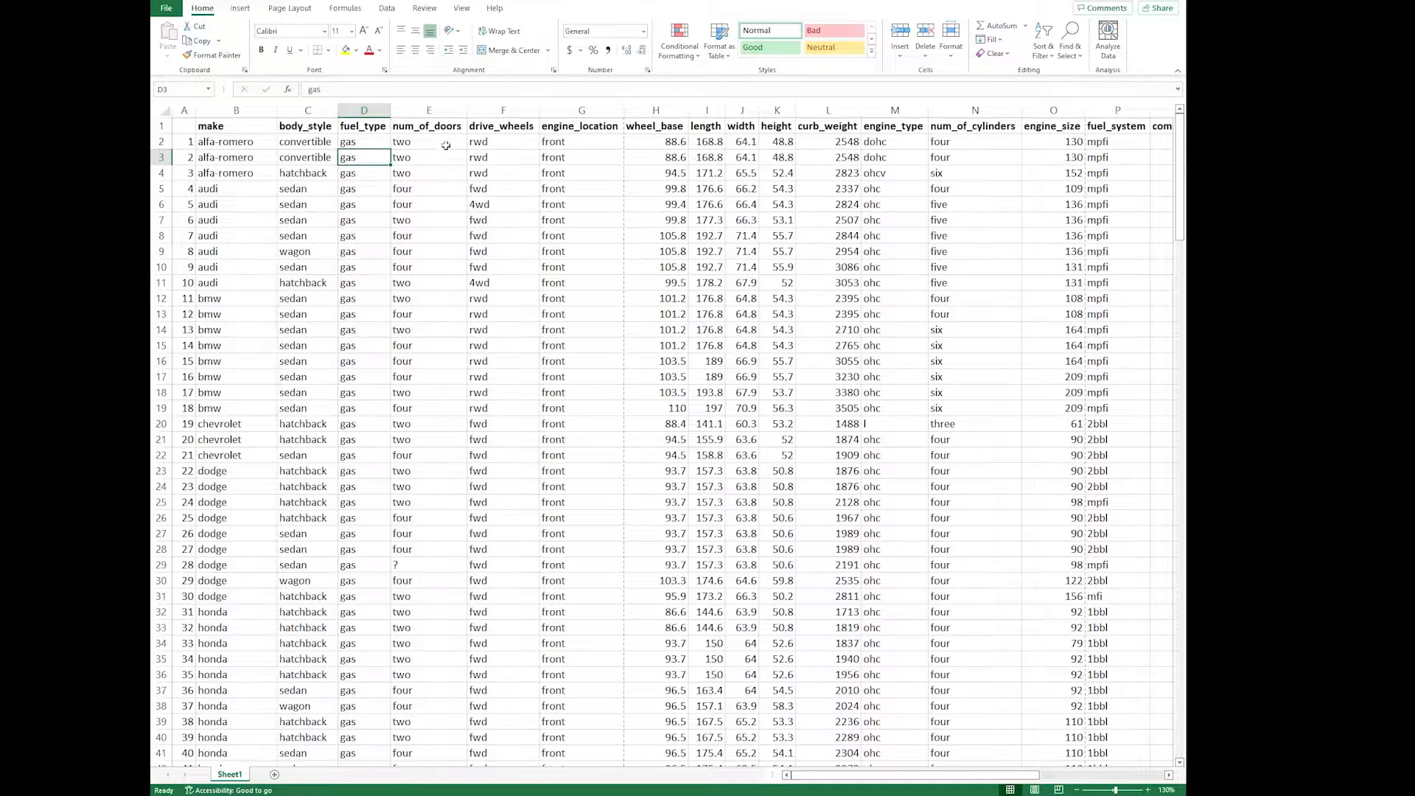
Step: Move the whole of row 3 directly below row 6, shifting the rows between them up
left_click(159, 157)
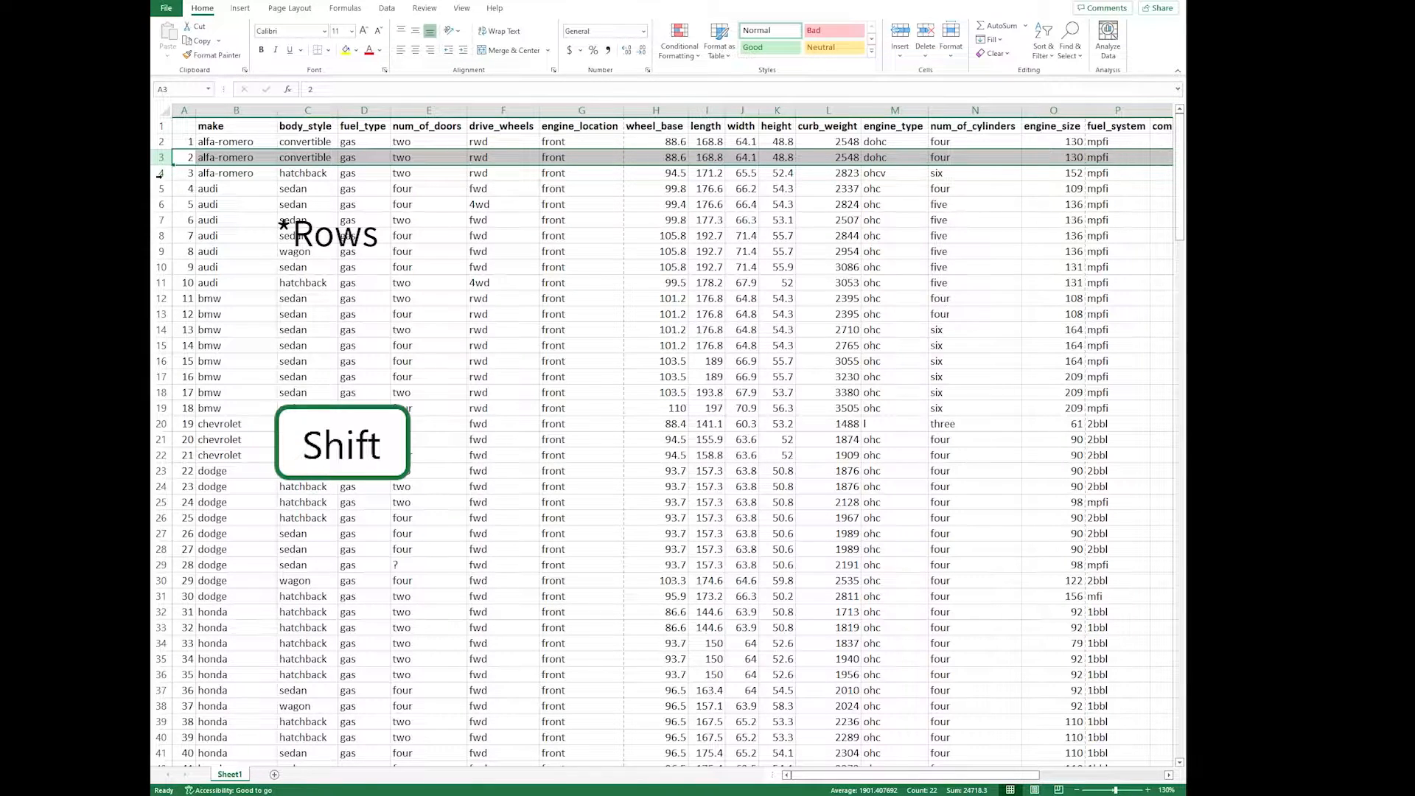
left_click_drag(190, 165, 191, 204)
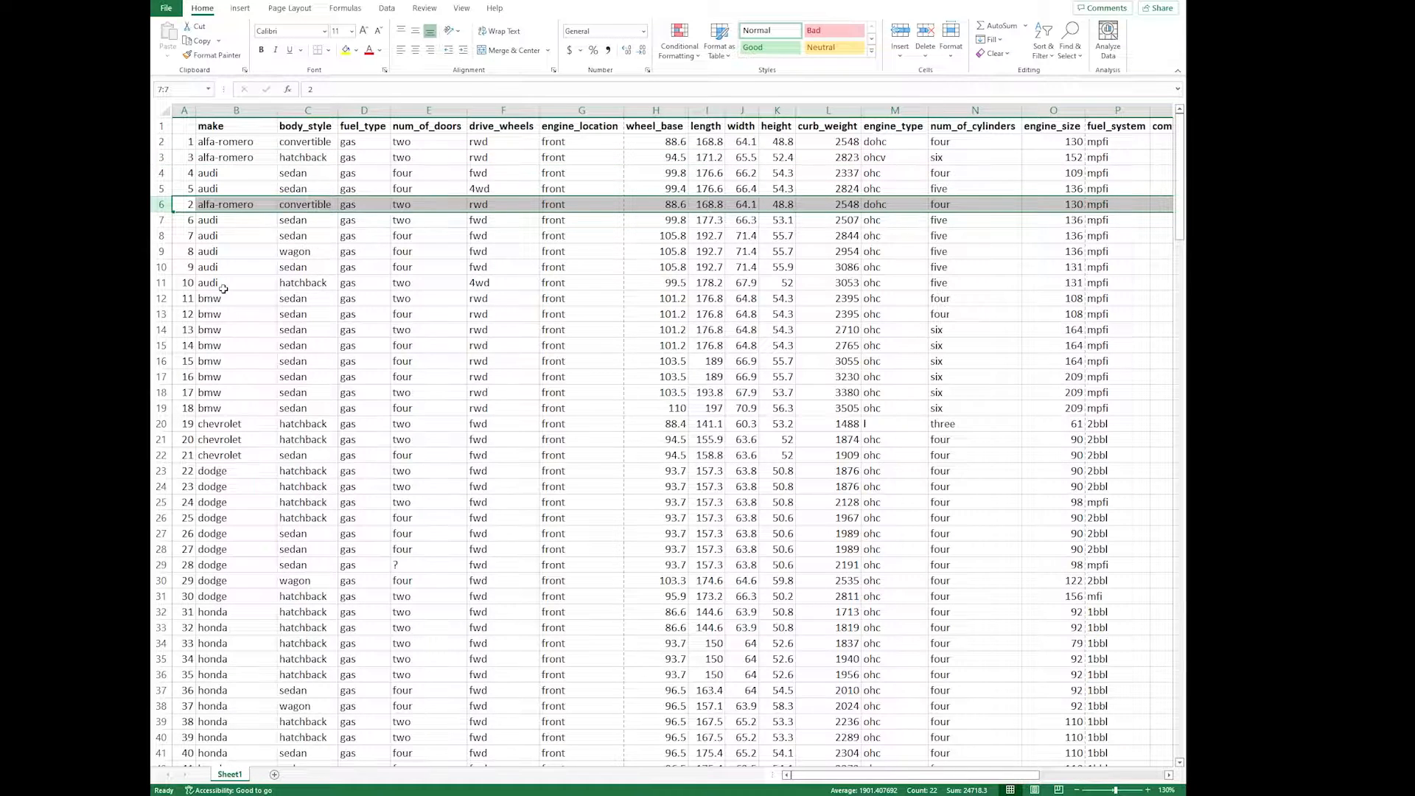
Step: Undo the row move and the body_style column move
key("ctrl+z")
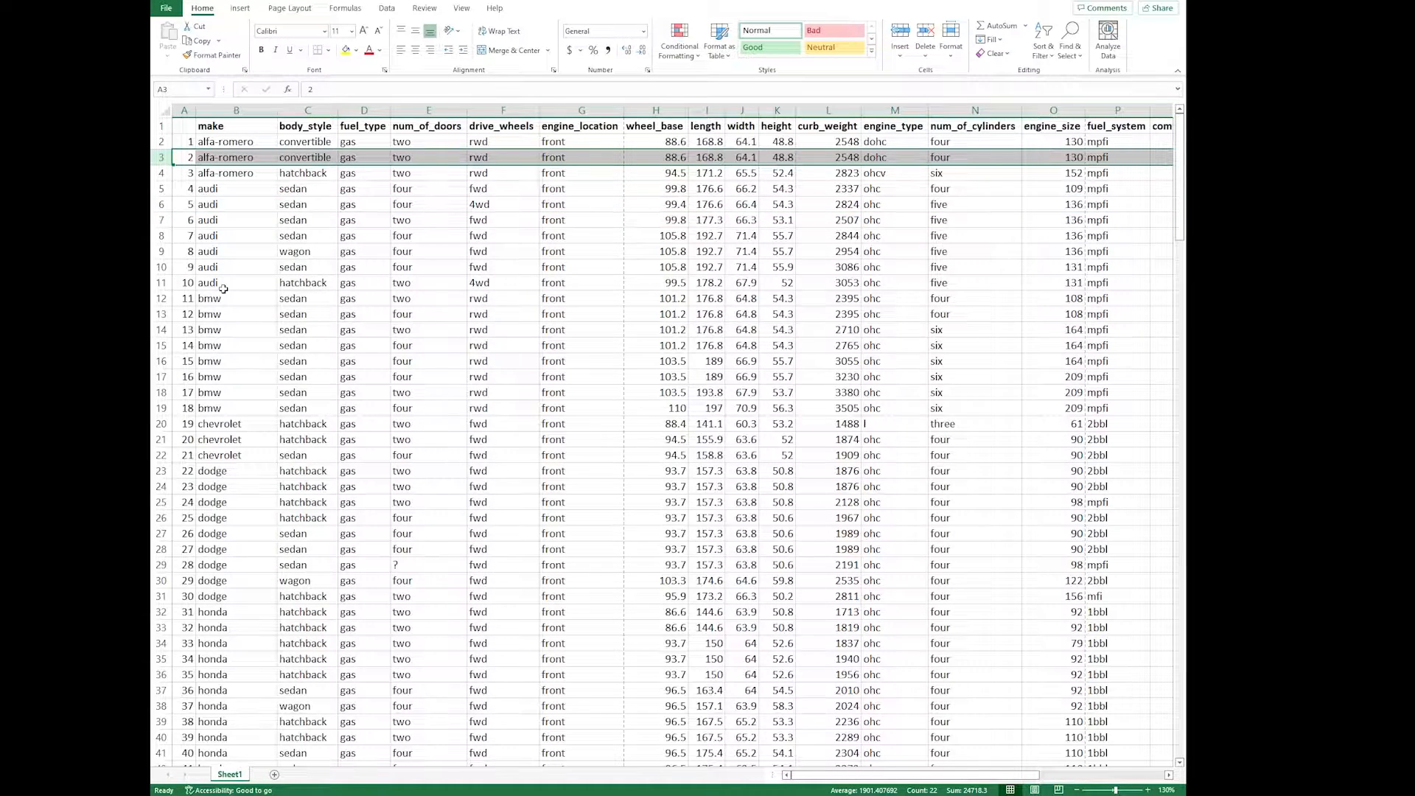
key("ctrl+z")
left_click(535, 204)
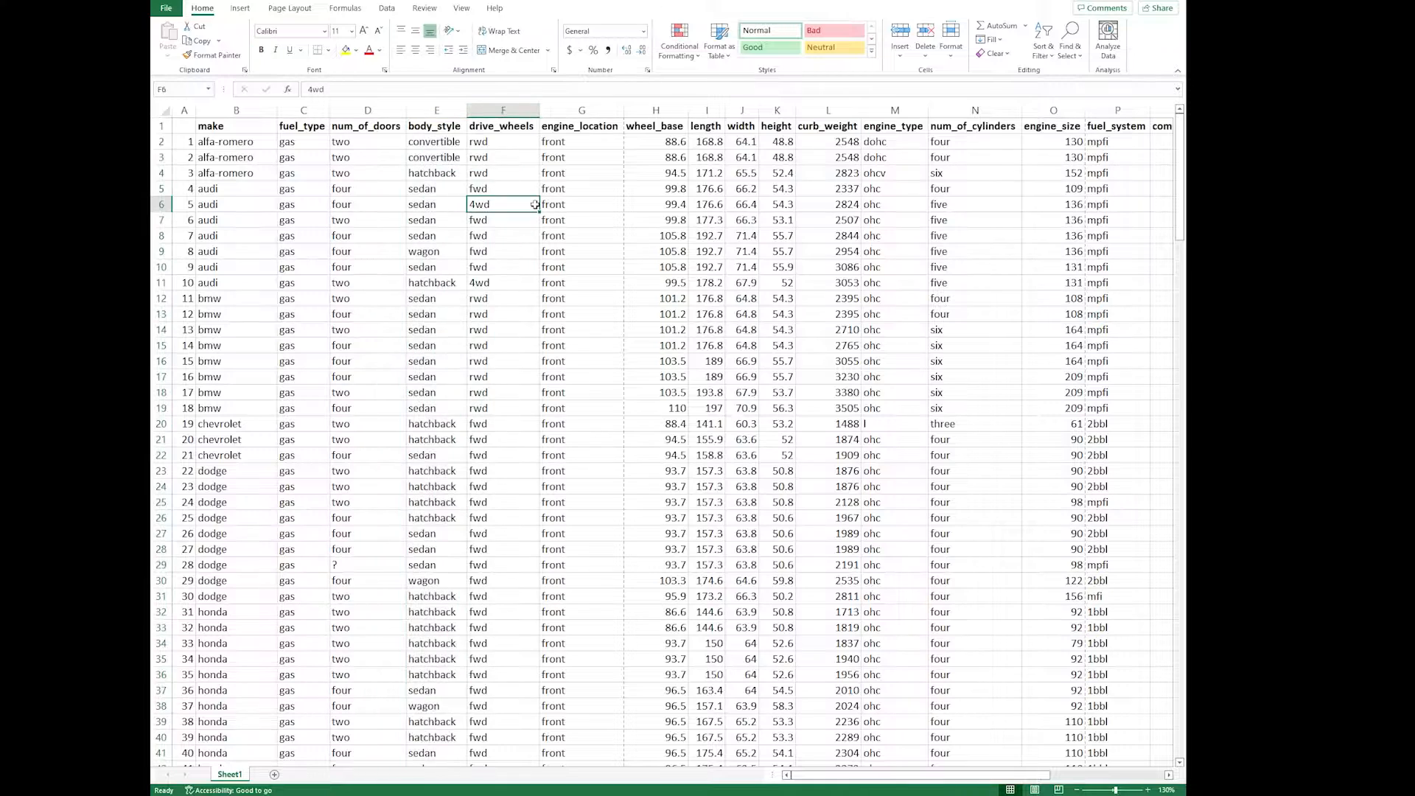
Step: Cut the engine_location column and insert it before the fuel_type column
left_click(562, 191)
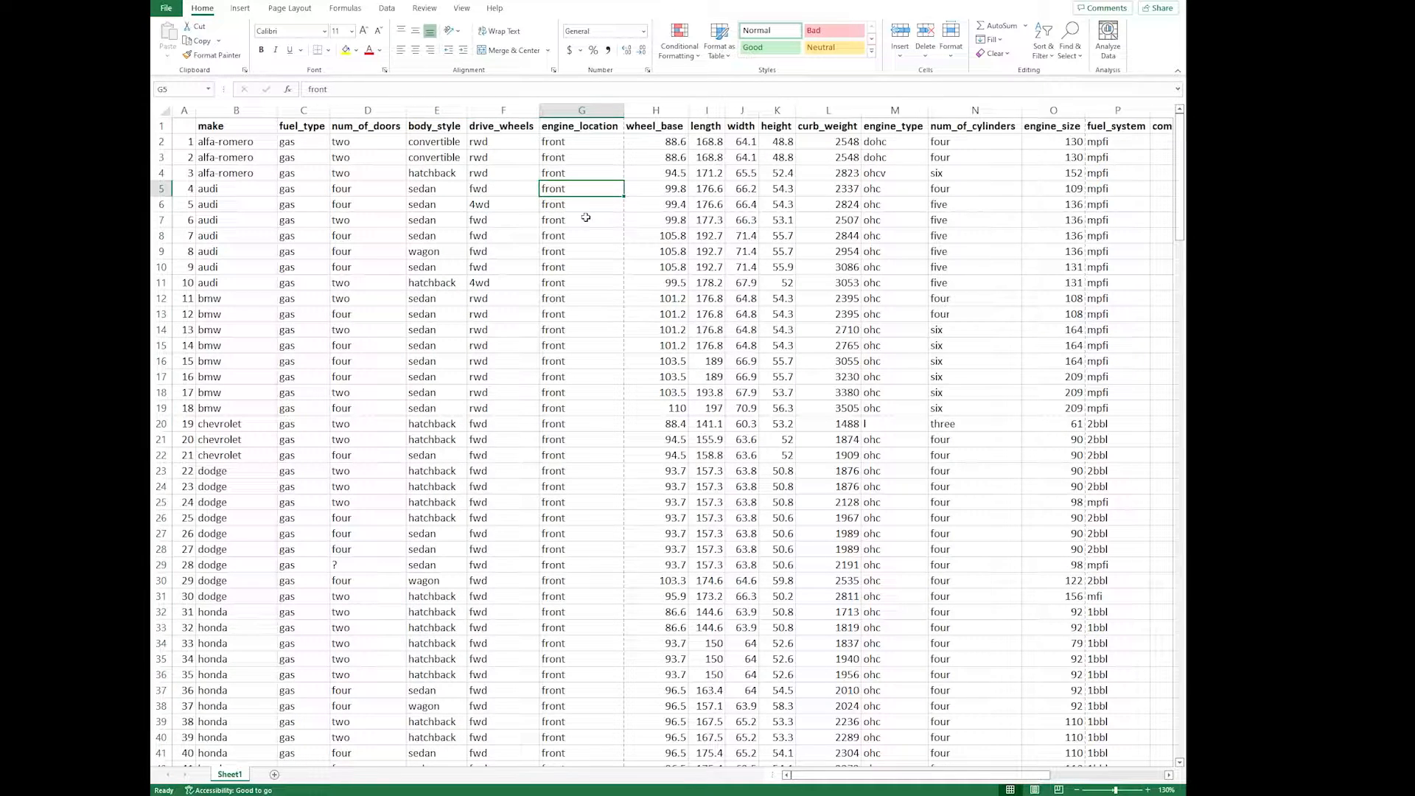
left_click(581, 110)
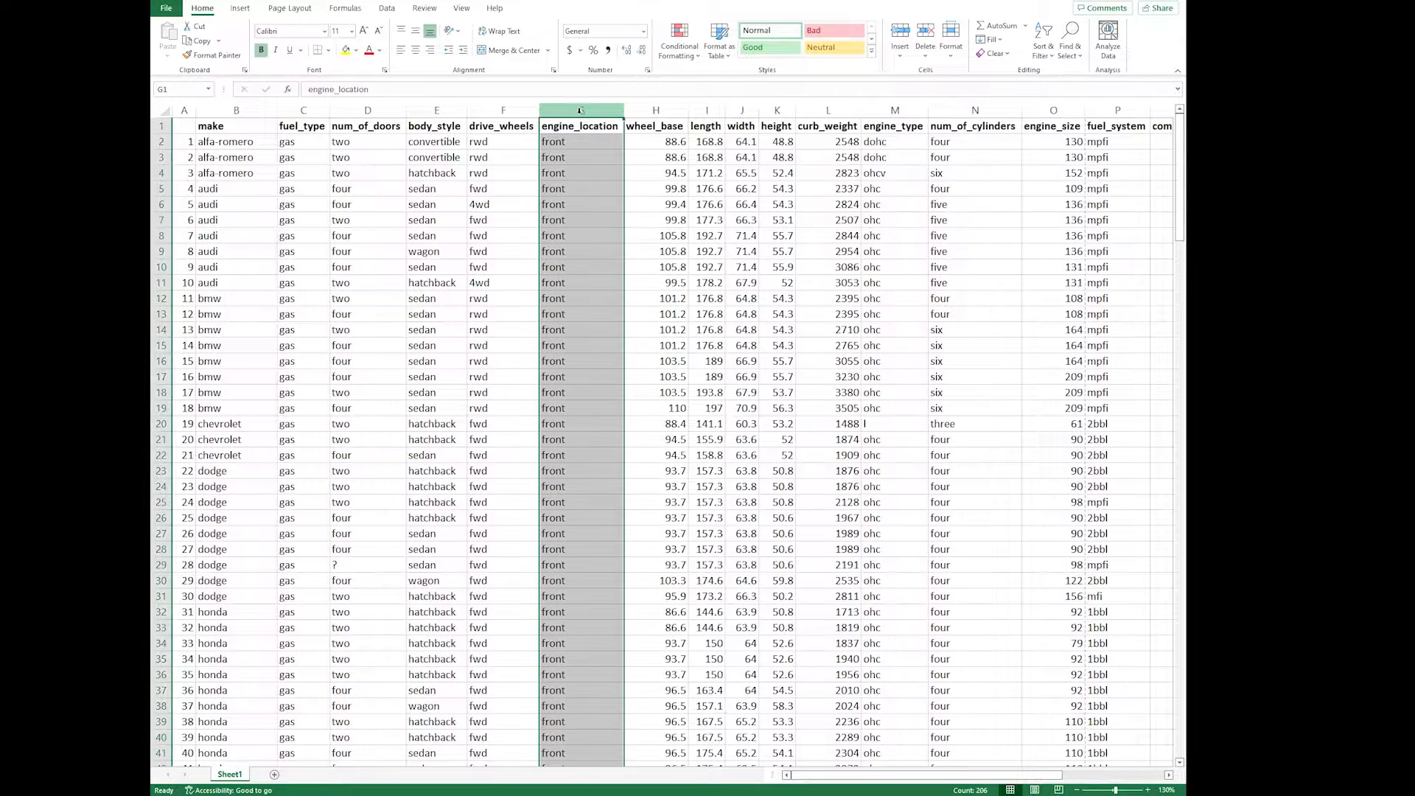
left_click(307, 111)
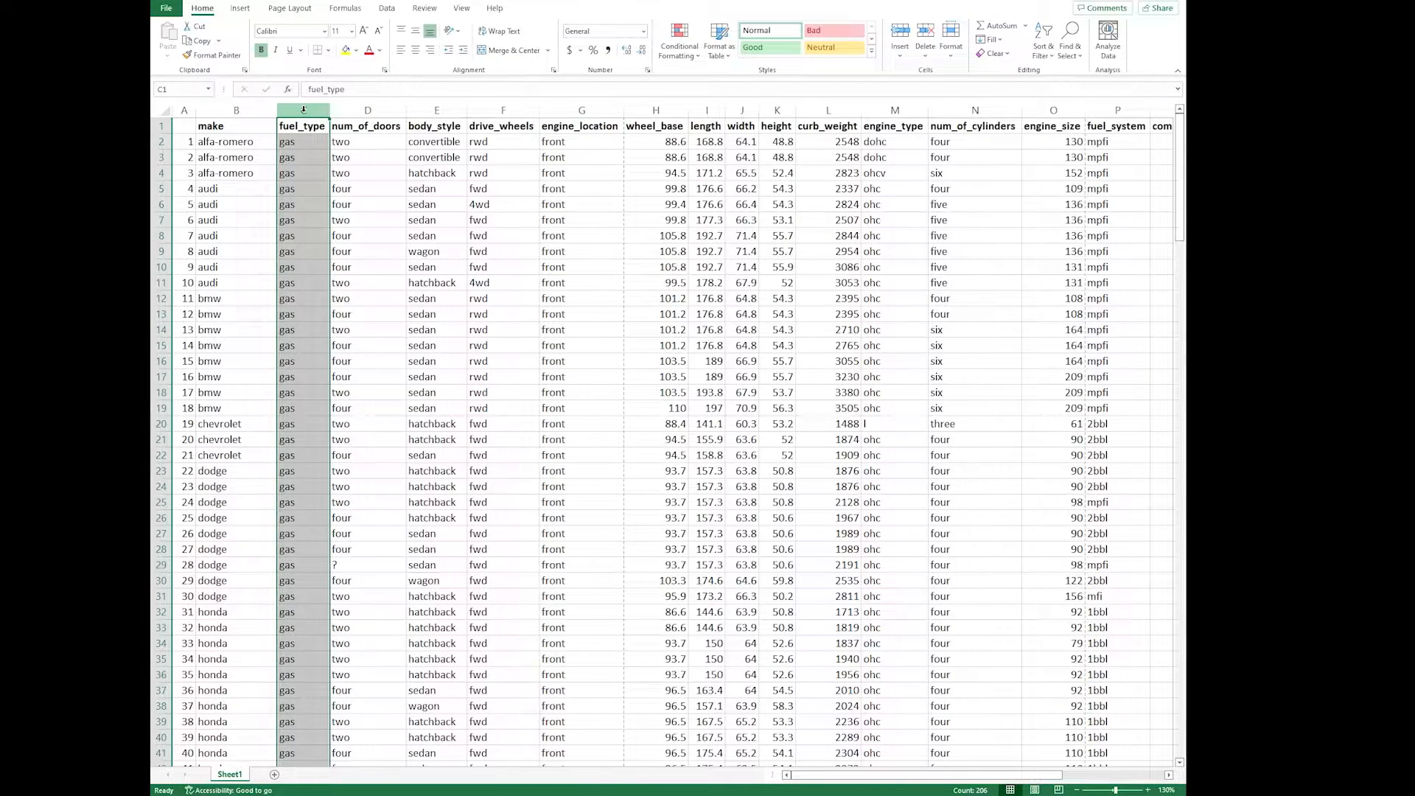
left_click(567, 110)
key("ctrl+x")
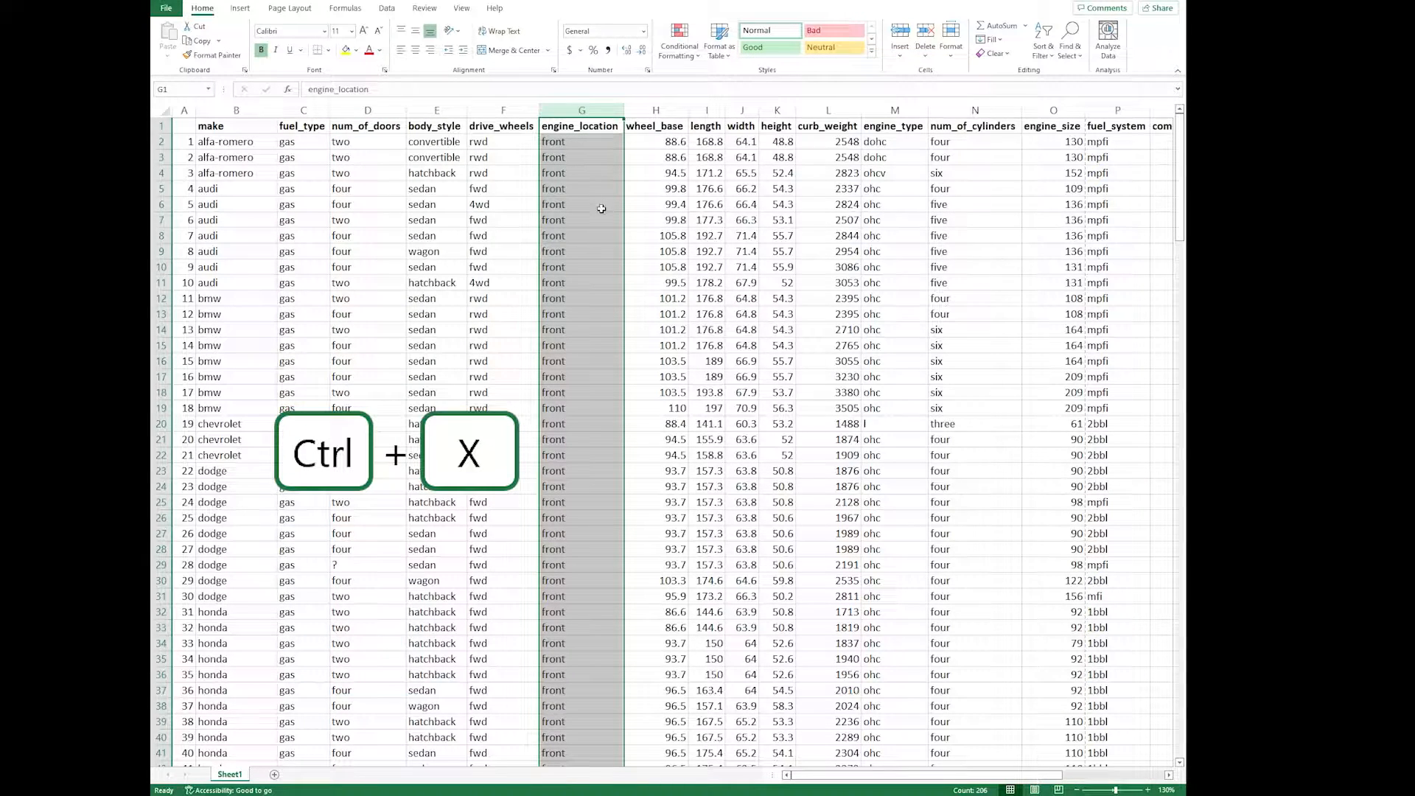
left_click(300, 109)
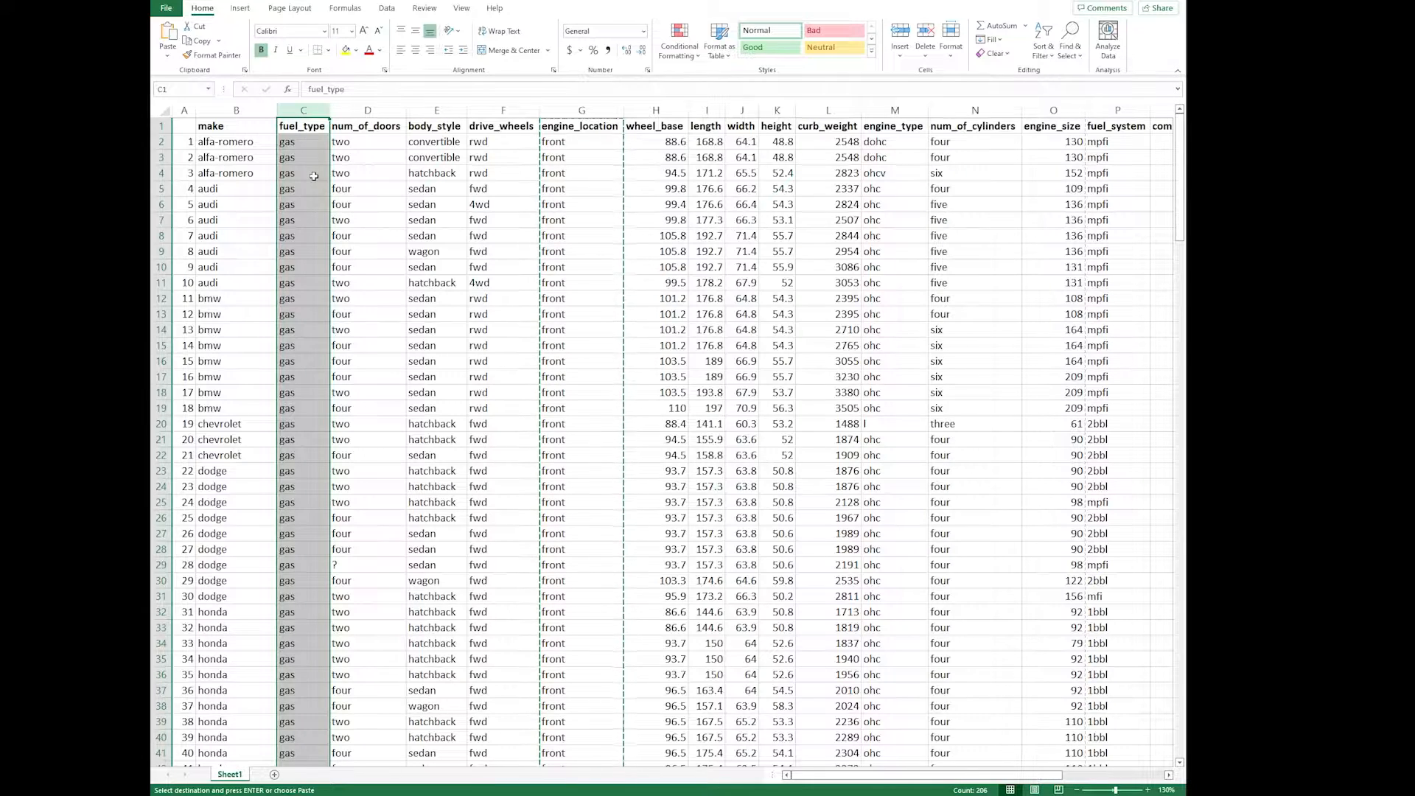
key("ctrl+plus")
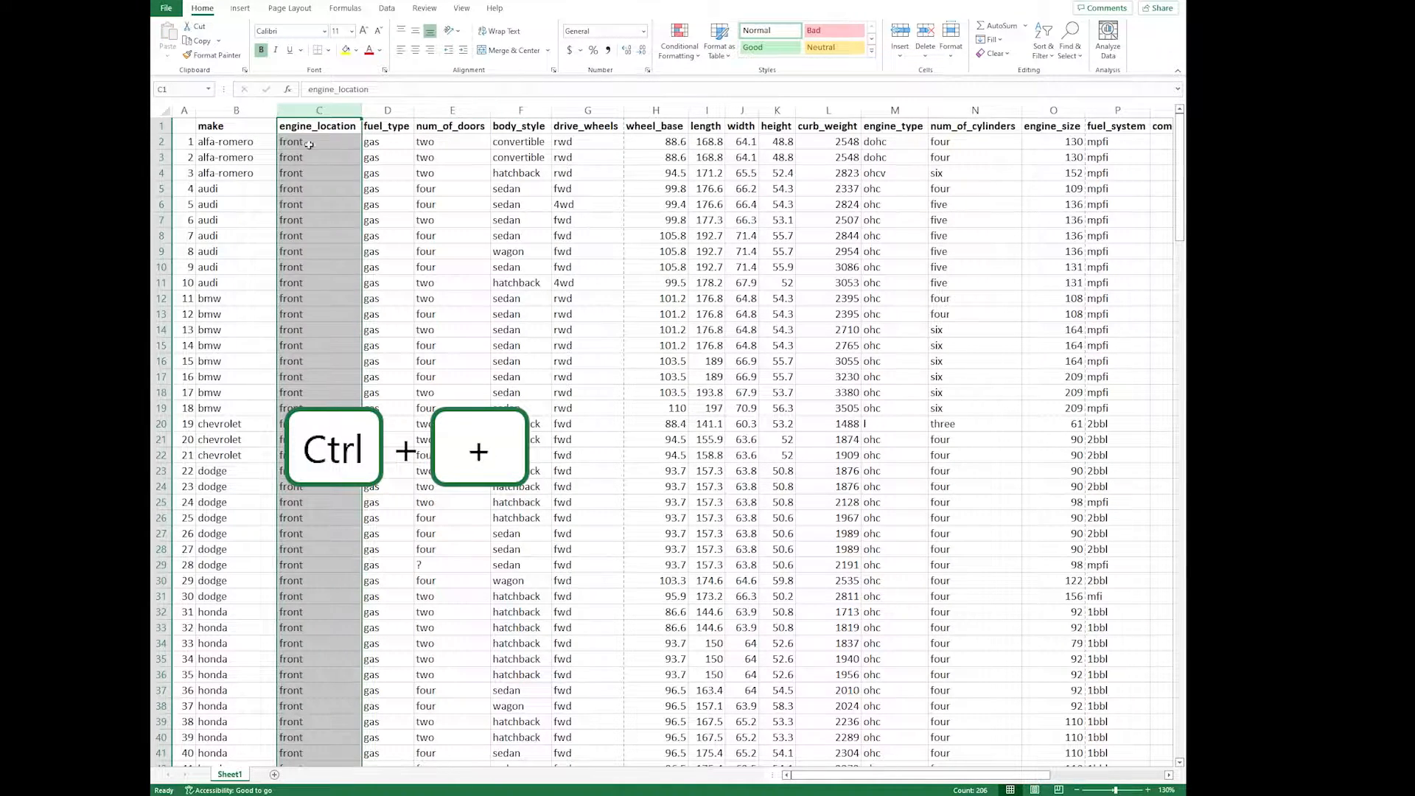
Step: Undo the insertion of the cut engine_location column and clear the column selection
key("ctrl+z")
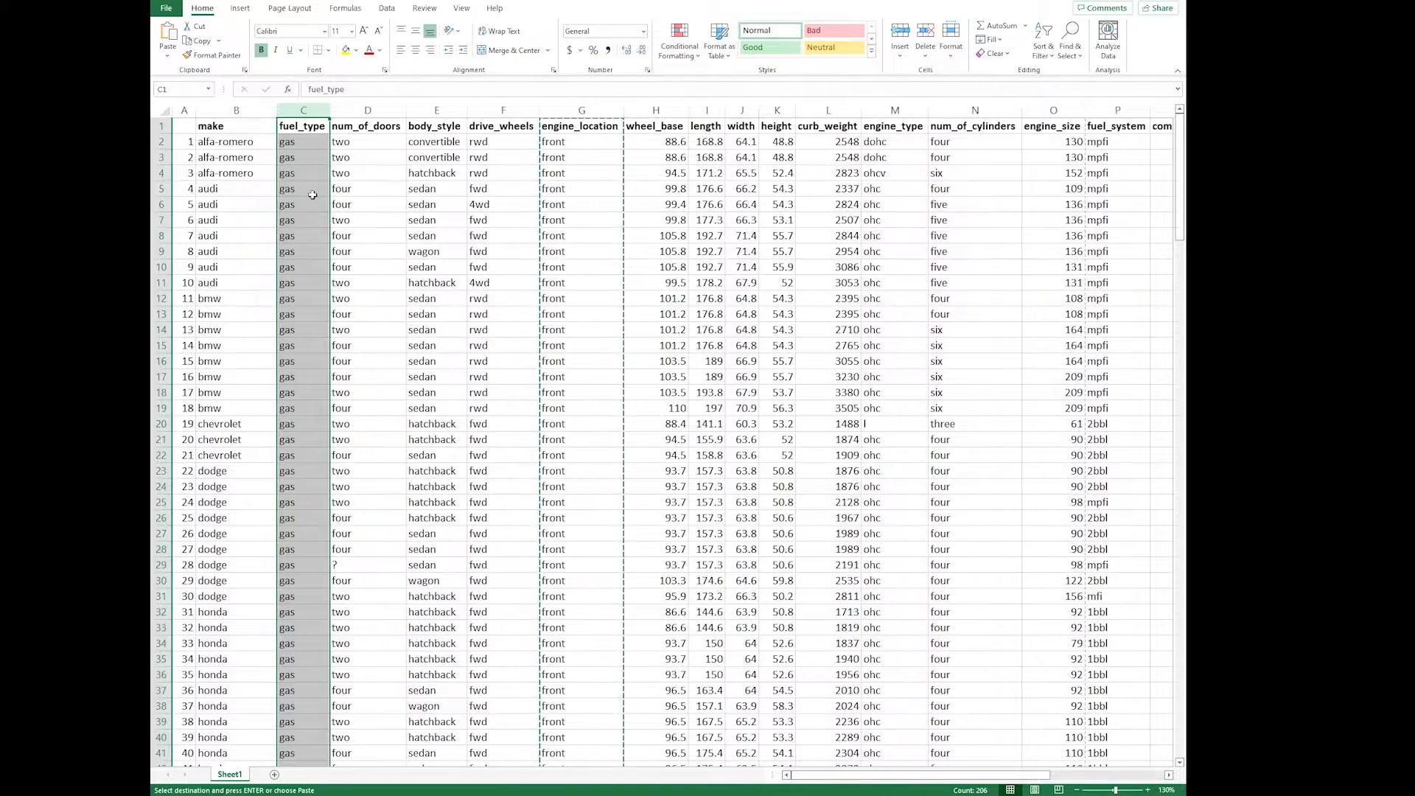
left_click(371, 202)
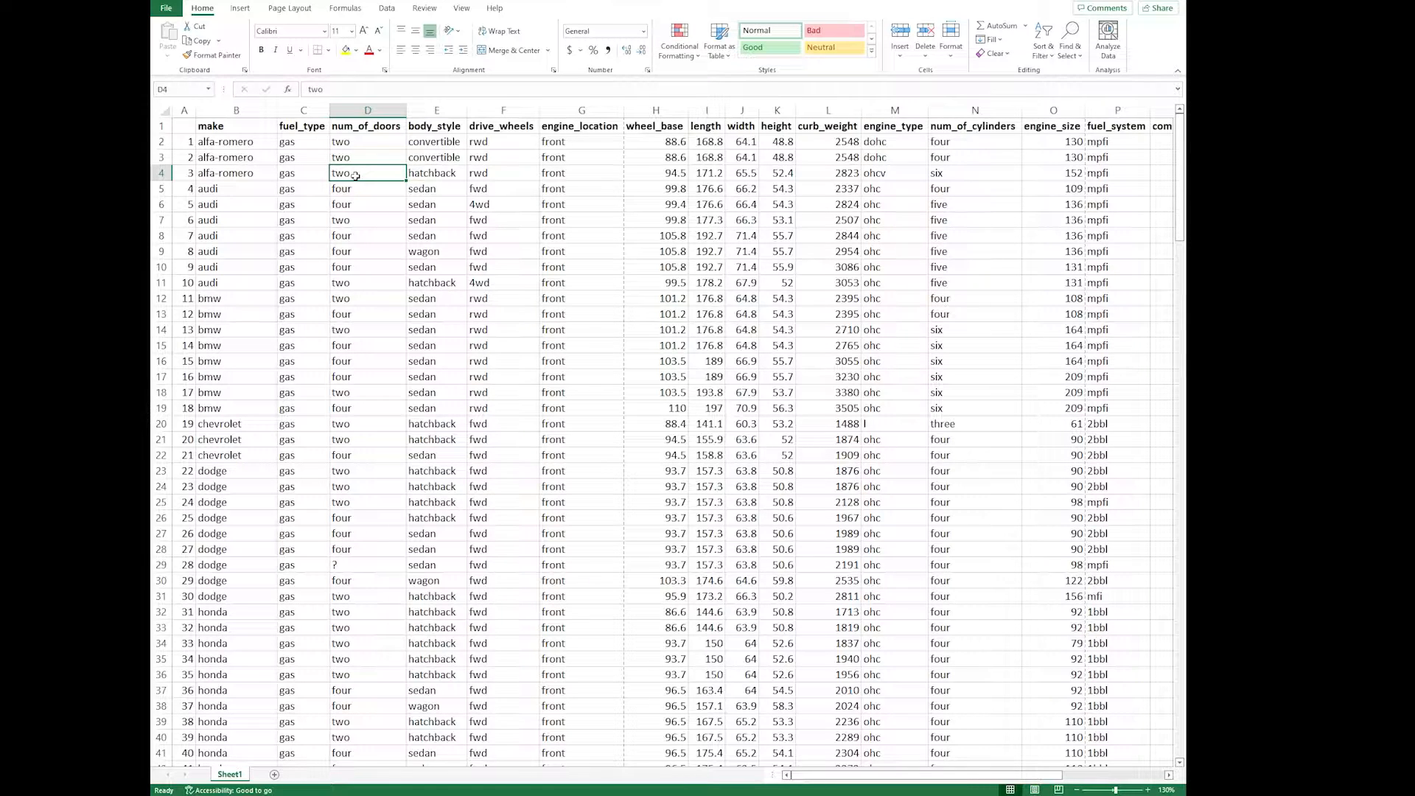
Step: Turn on filters for the header row of the car dataset and remove them again
key("ctrl+shift+l")
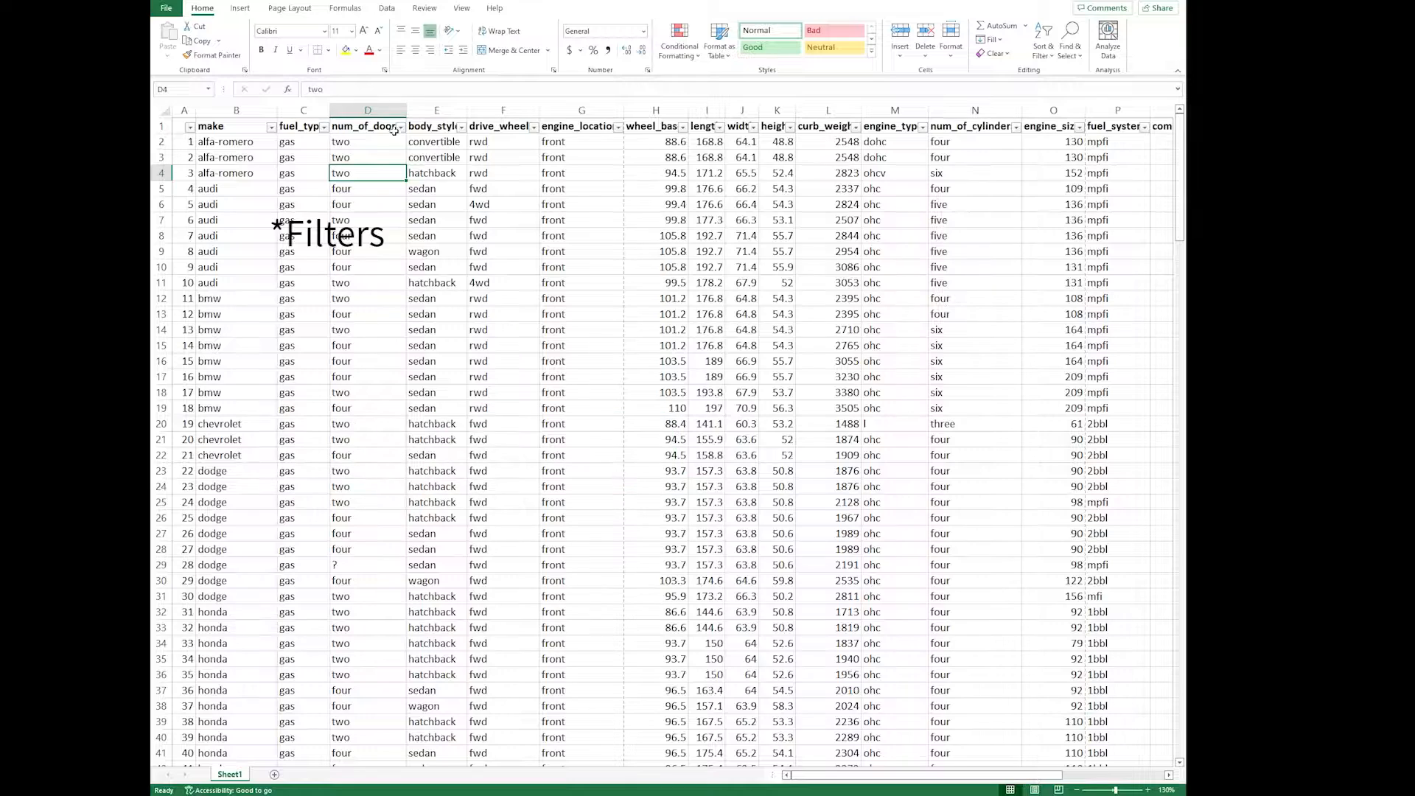
left_click(384, 185)
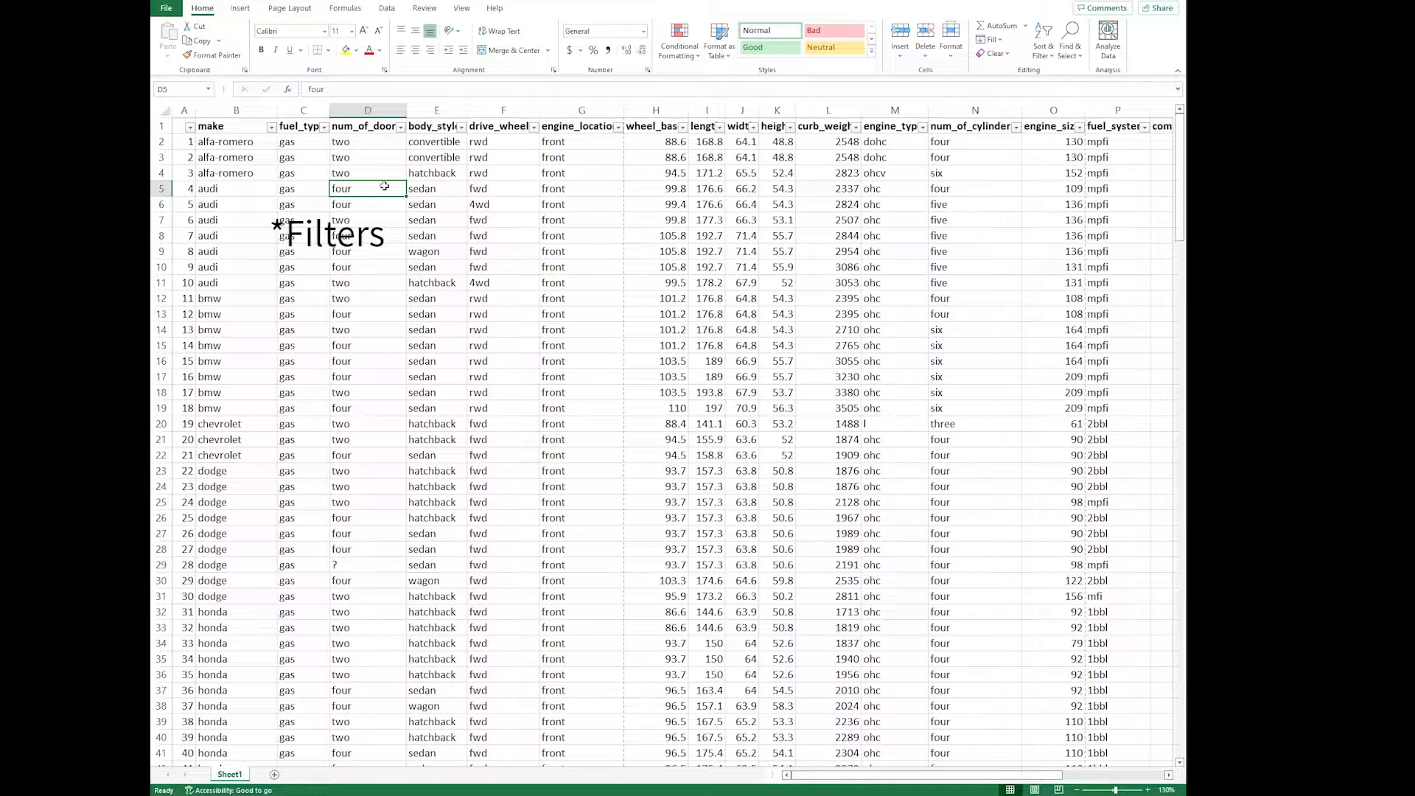
key("ctrl+shift+l")
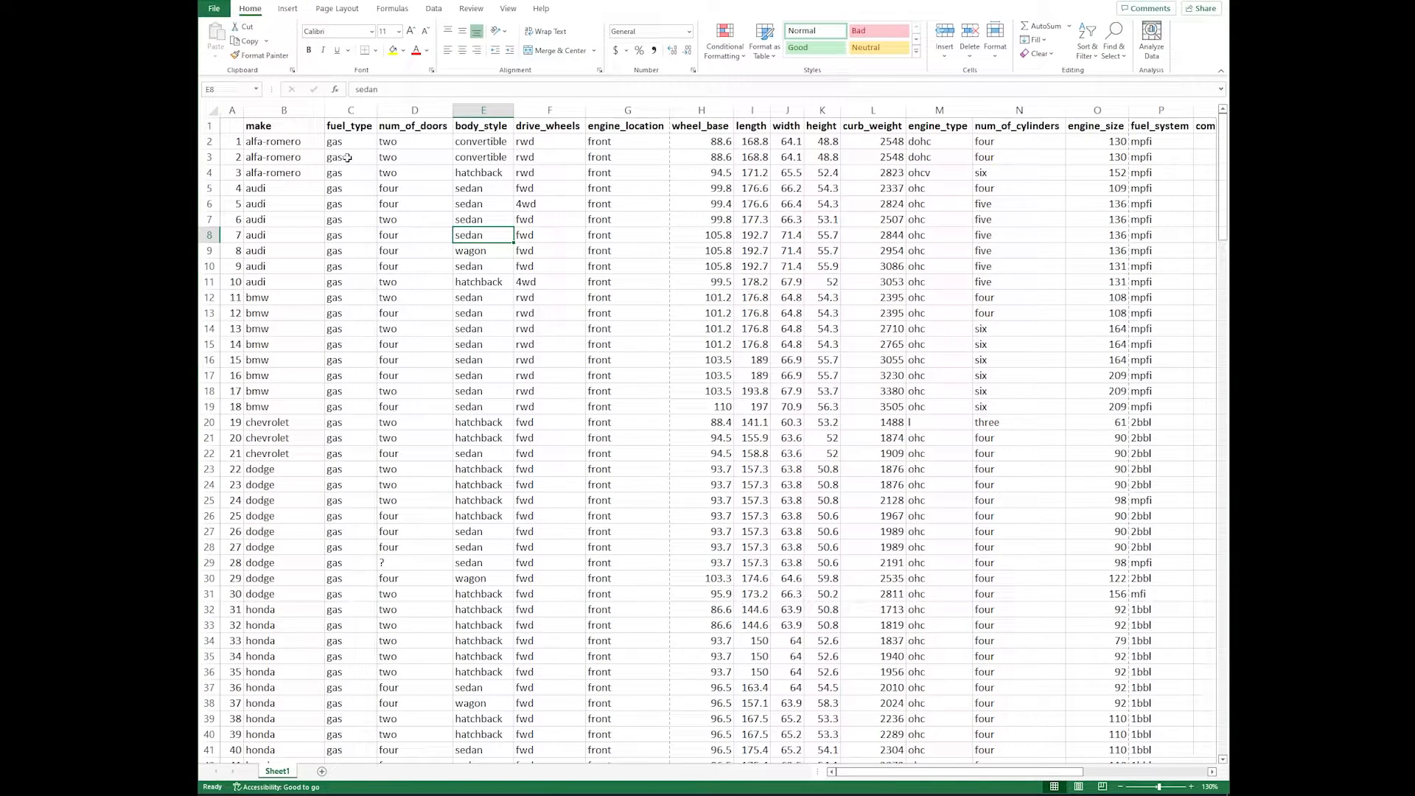
Step: Convert the entire car dataset to a table with headers
left_click(347, 157)
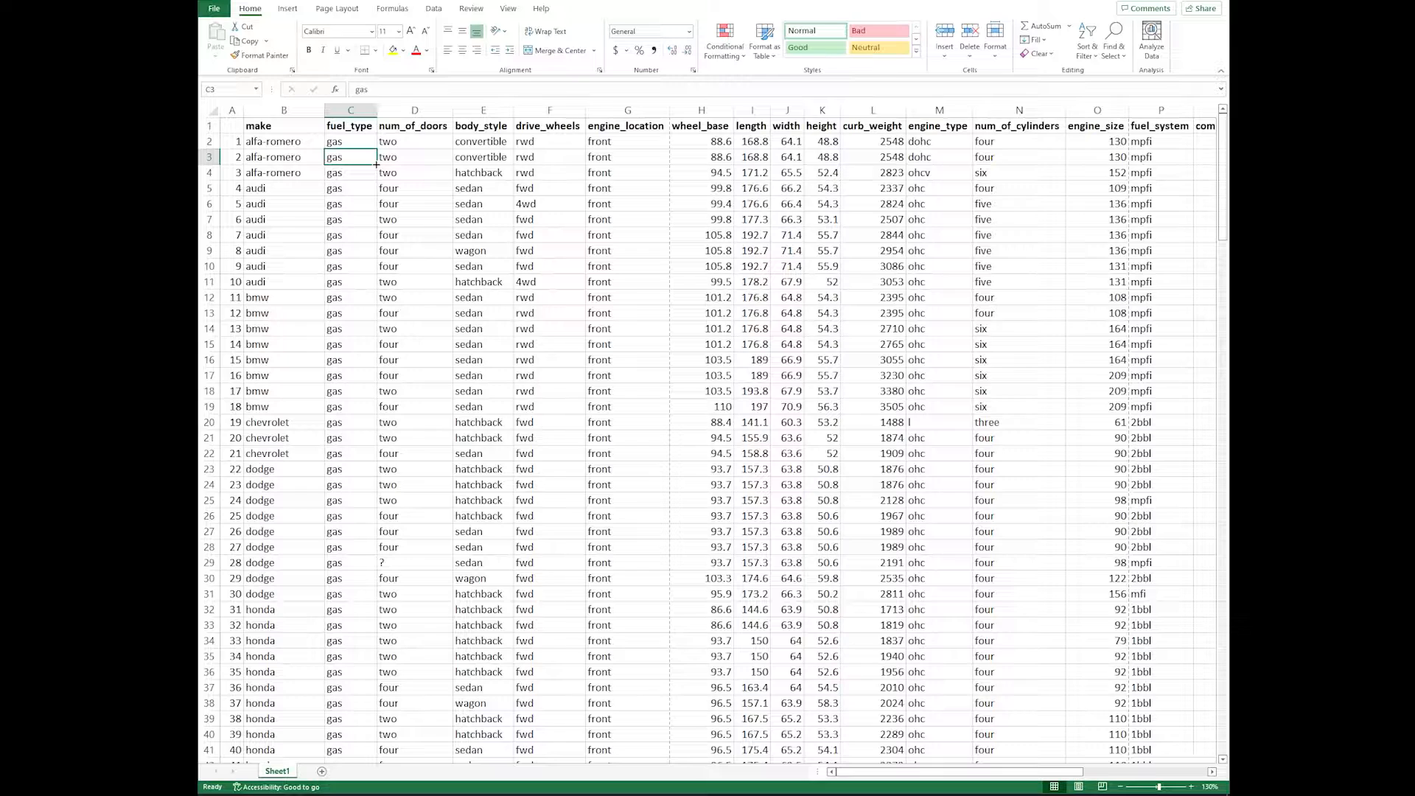
key("ctrl+t")
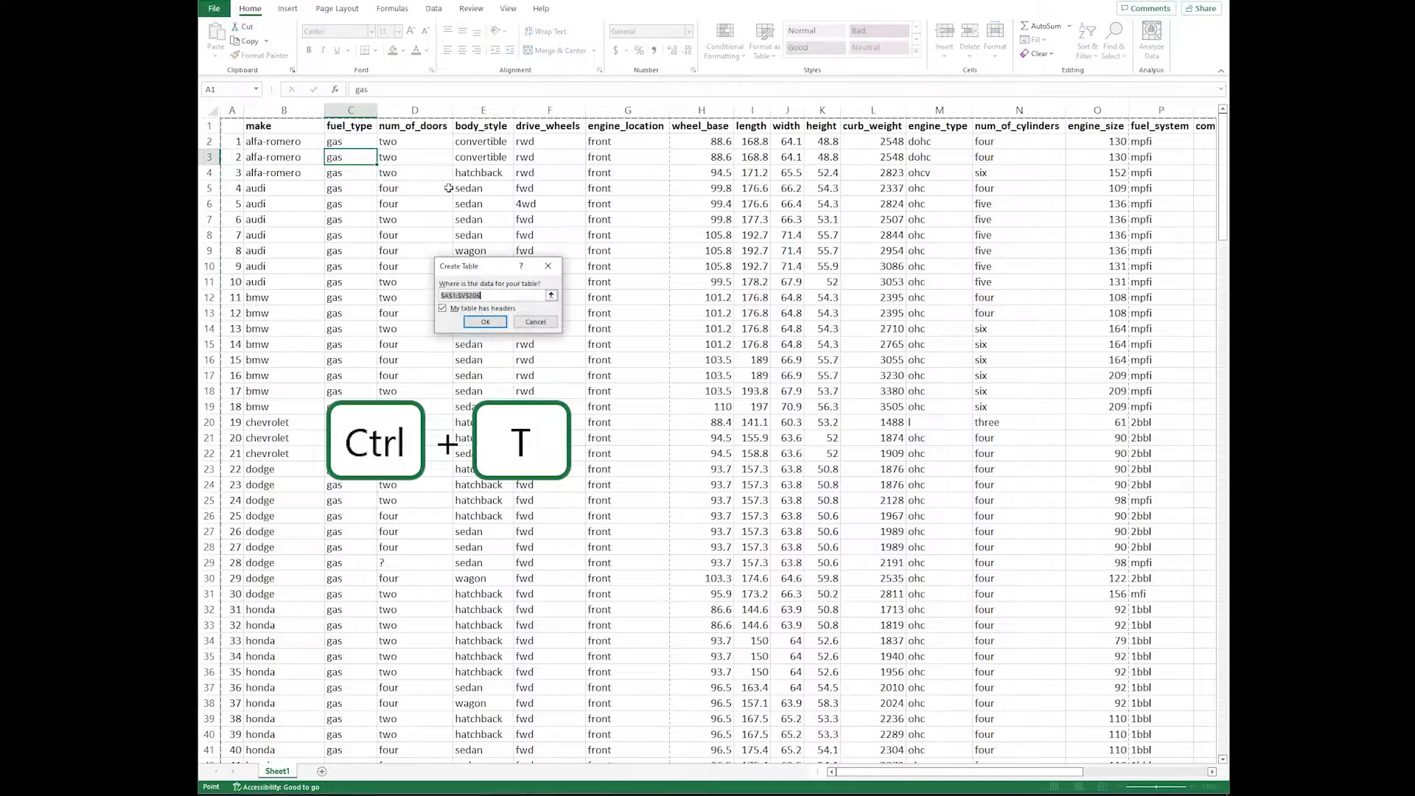
left_click_drag(480, 267, 474, 214)
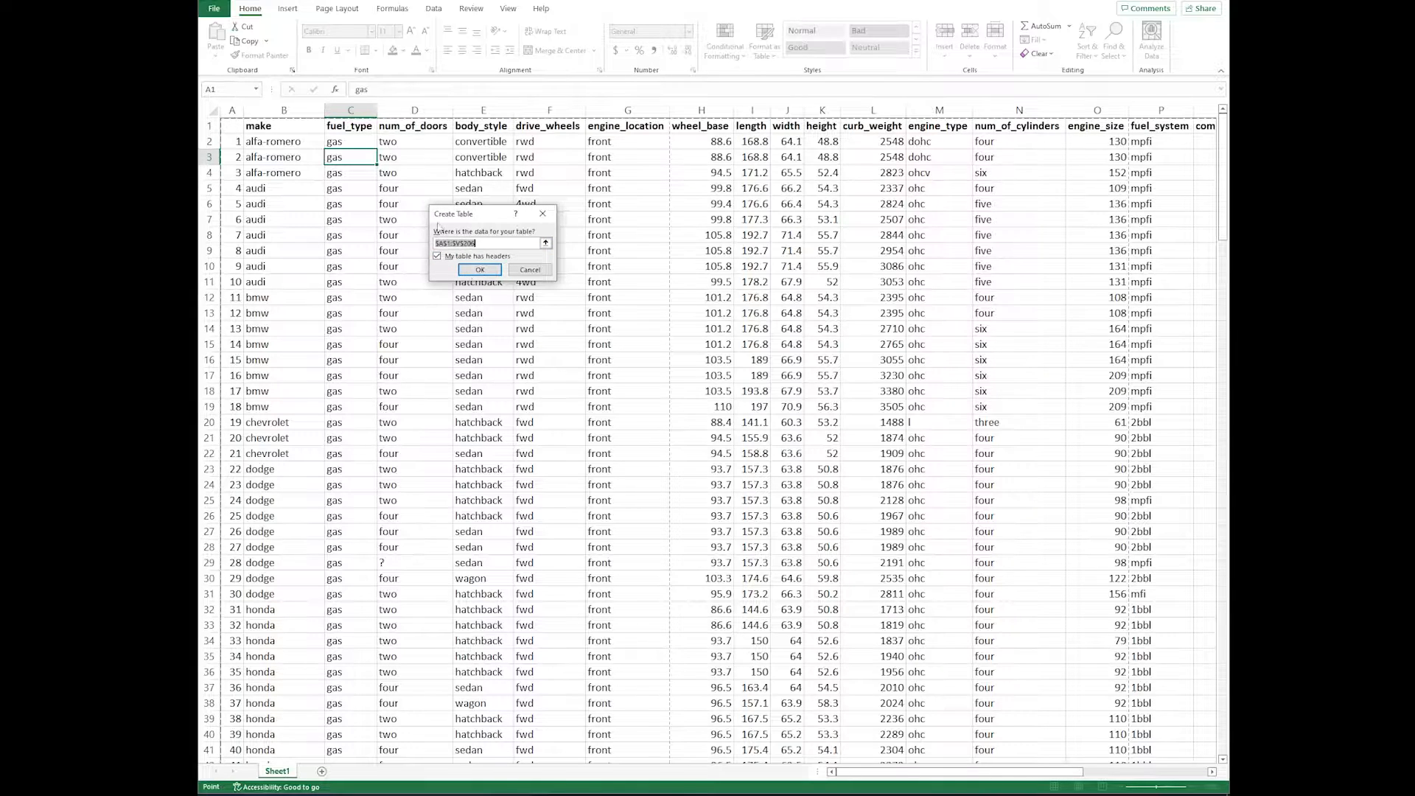
left_click(482, 271)
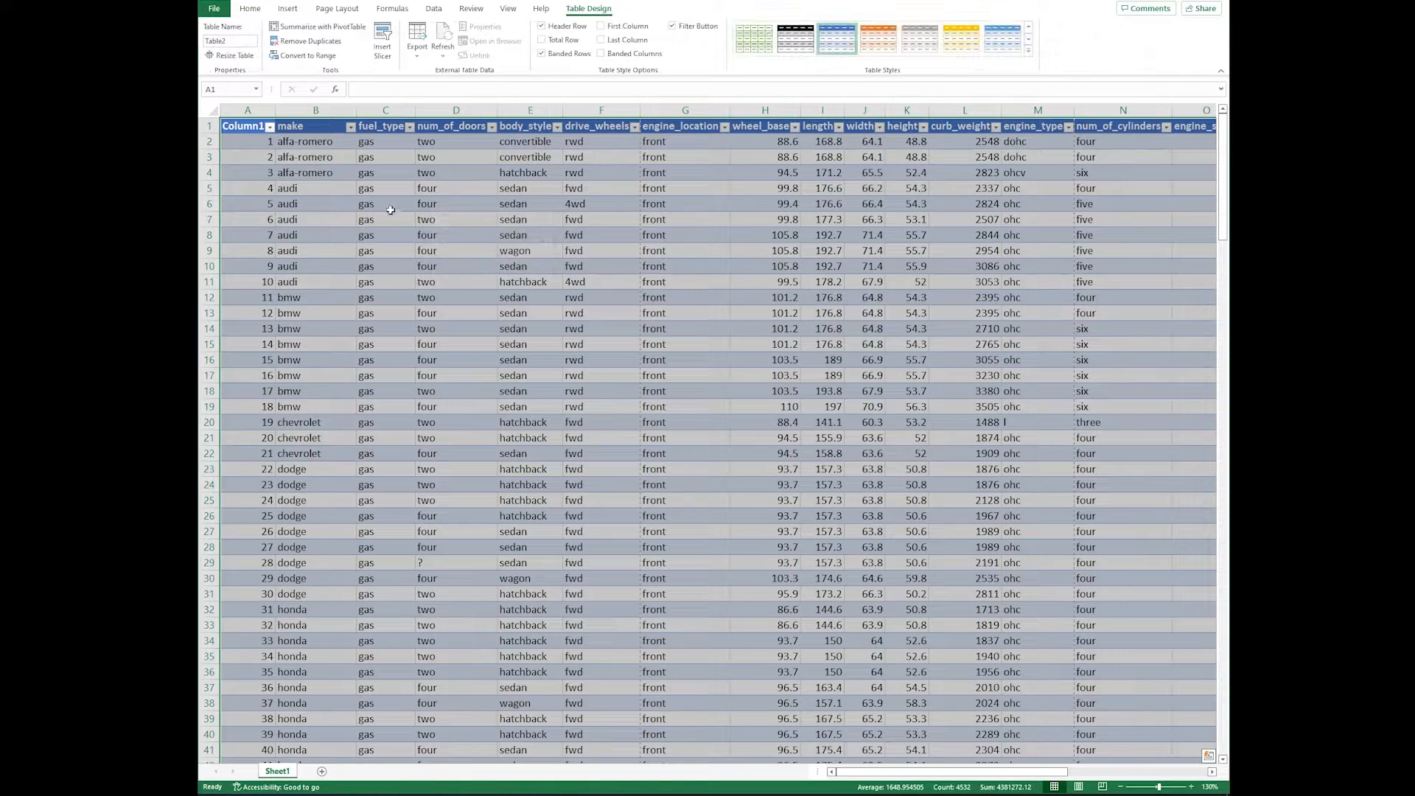
left_click(385, 205)
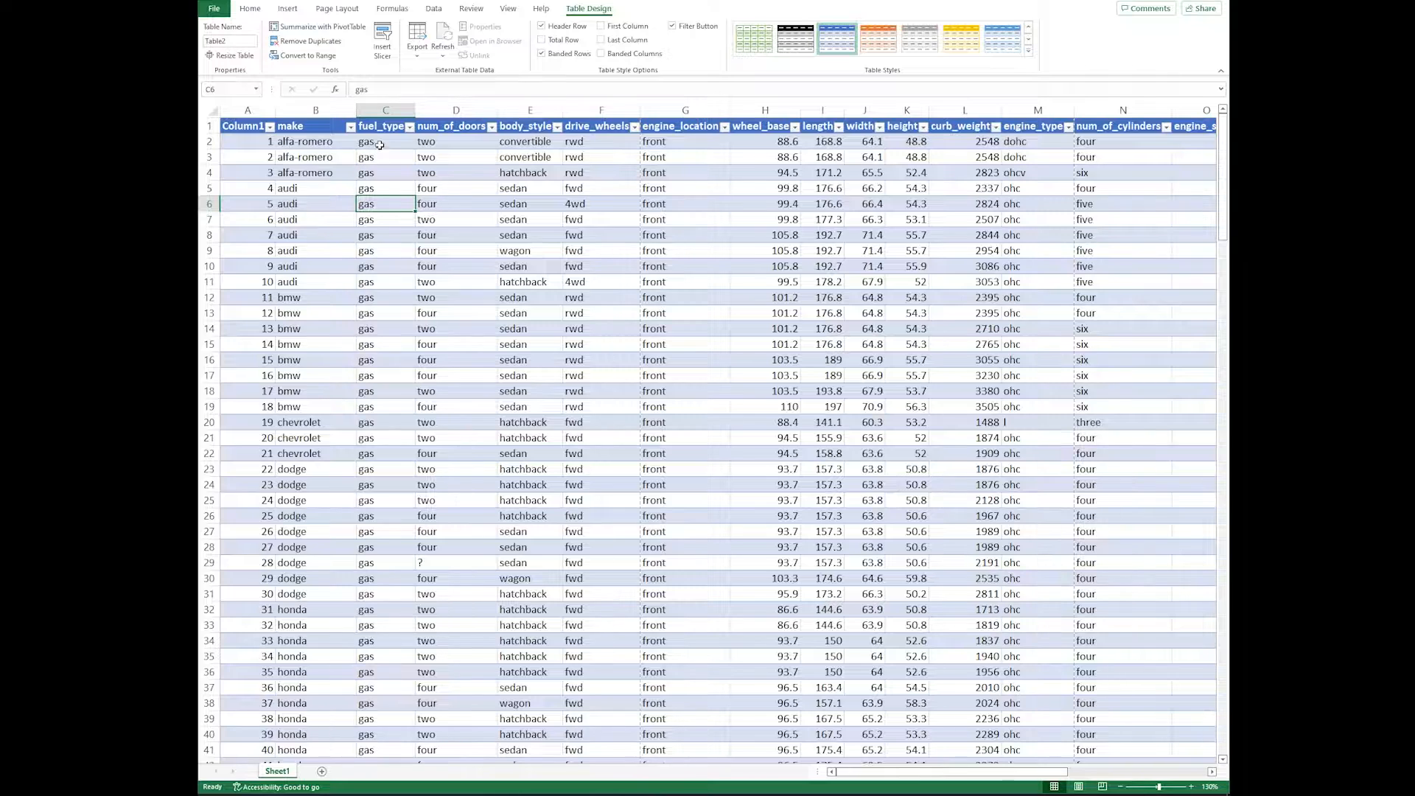
Step: Undo the table conversion and select a cell in the num_of_doors column
key("ctrl+z")
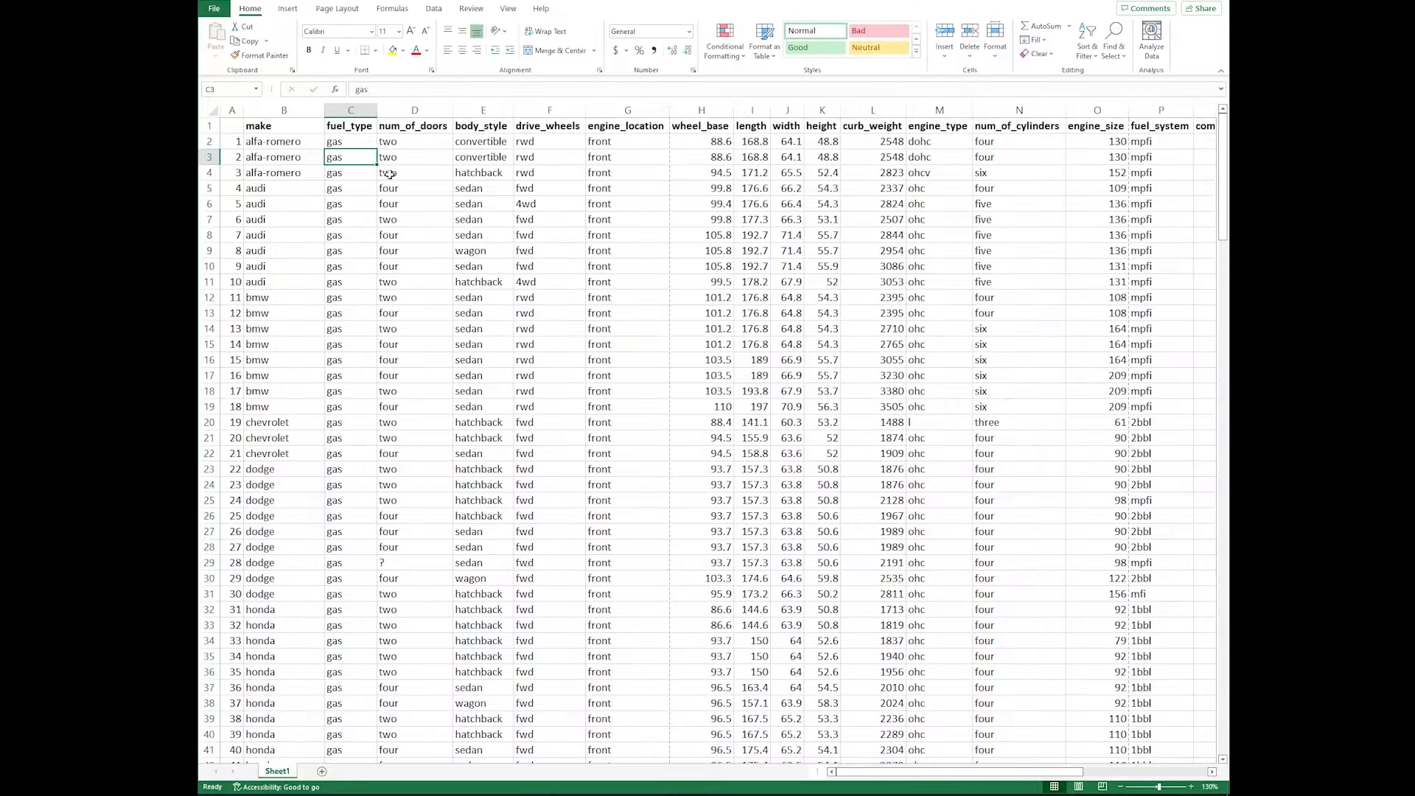
left_click(389, 172)
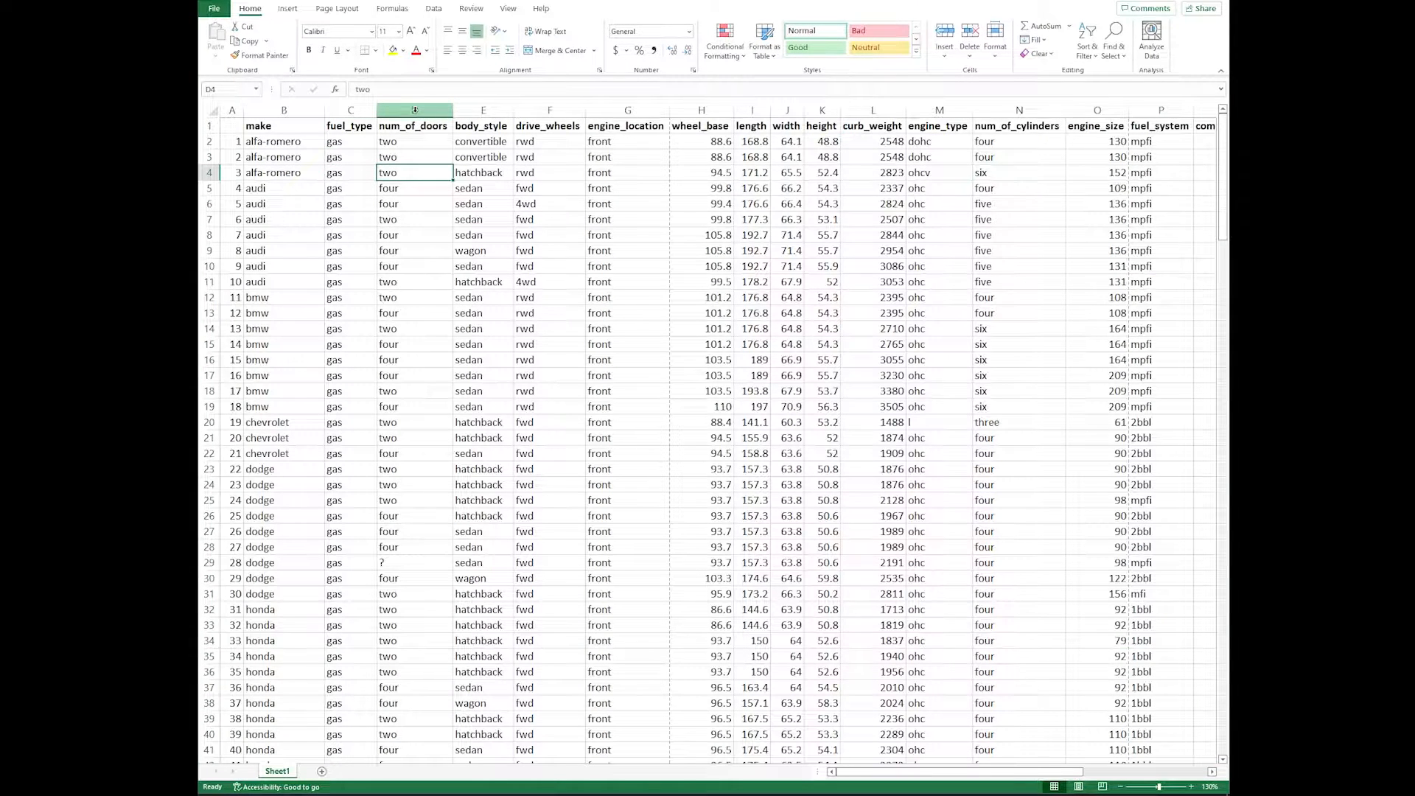
left_click(404, 157)
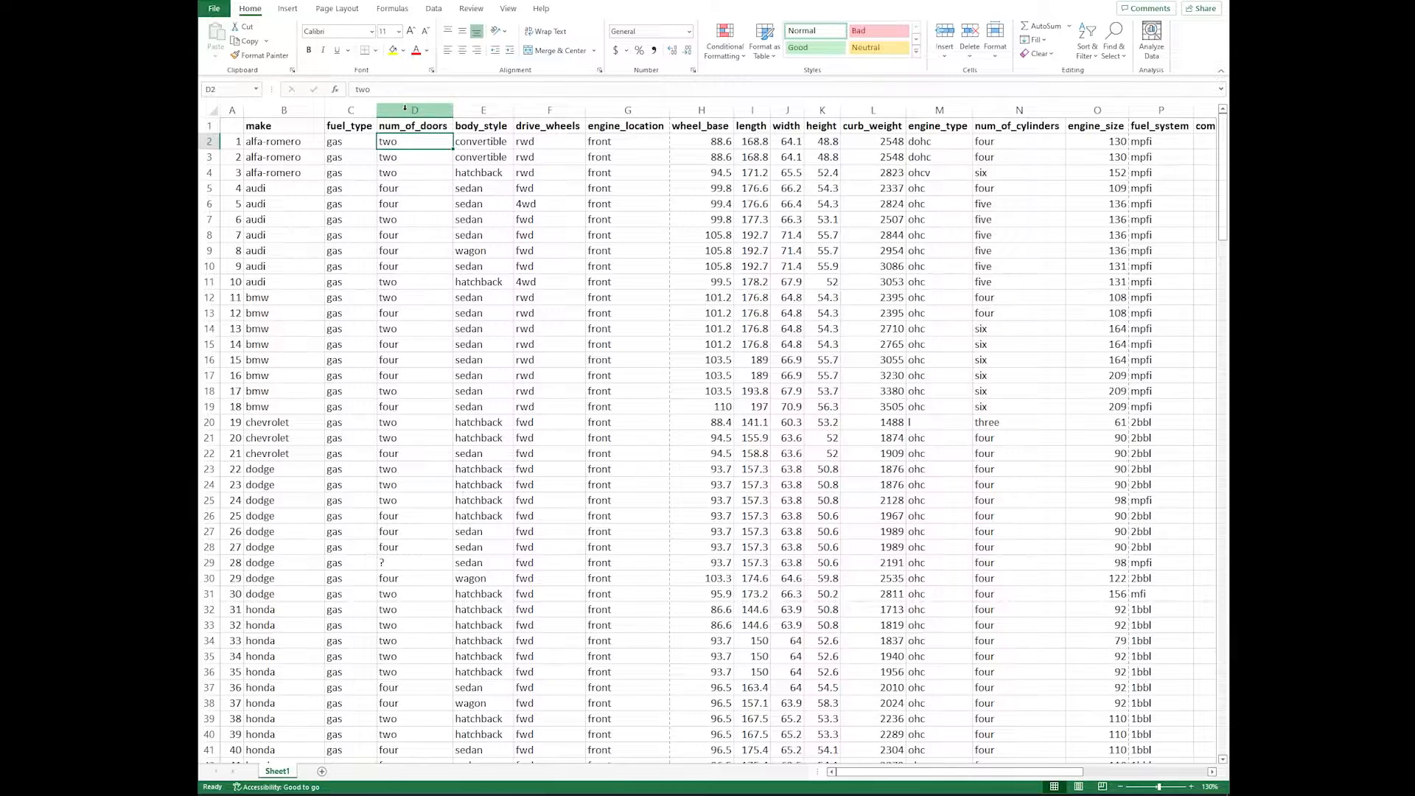
Step: Insert a blank column before the num_of_doors column
left_click(404, 108)
key("ctrl+shift+plus")
left_click(457, 174)
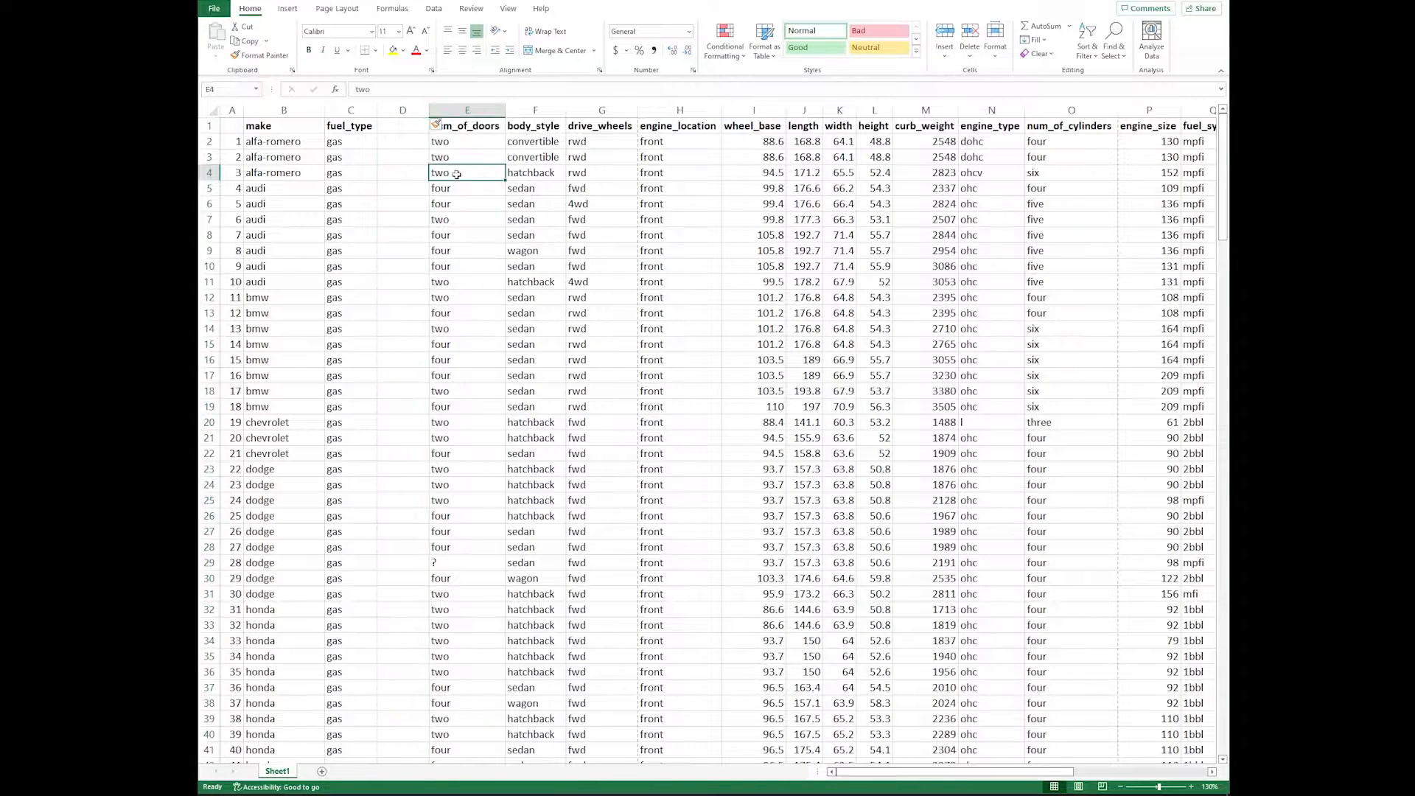
Step: Check the data range proposed for a new table from the first make cell, and cancel without creating it
left_click(286, 143)
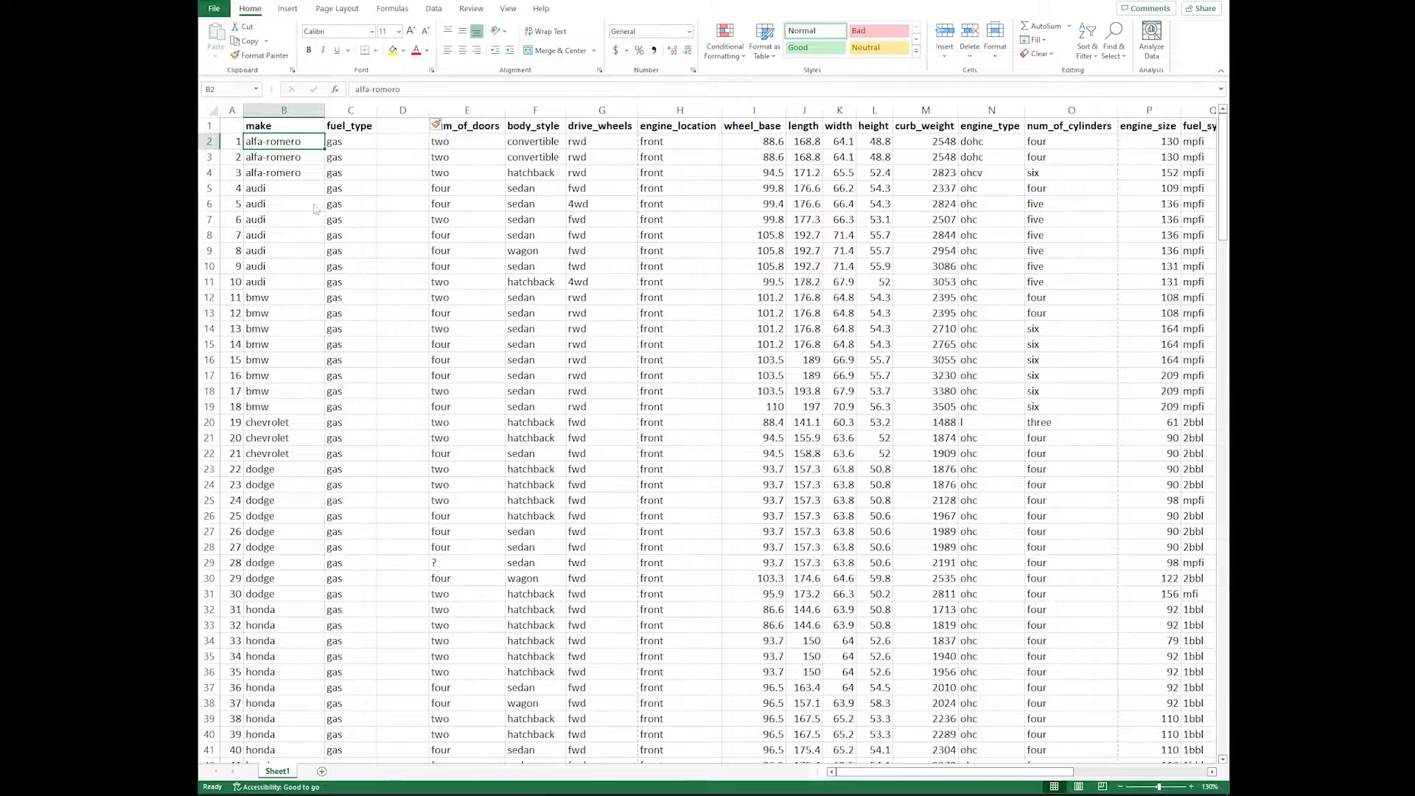
key("ctrl+t")
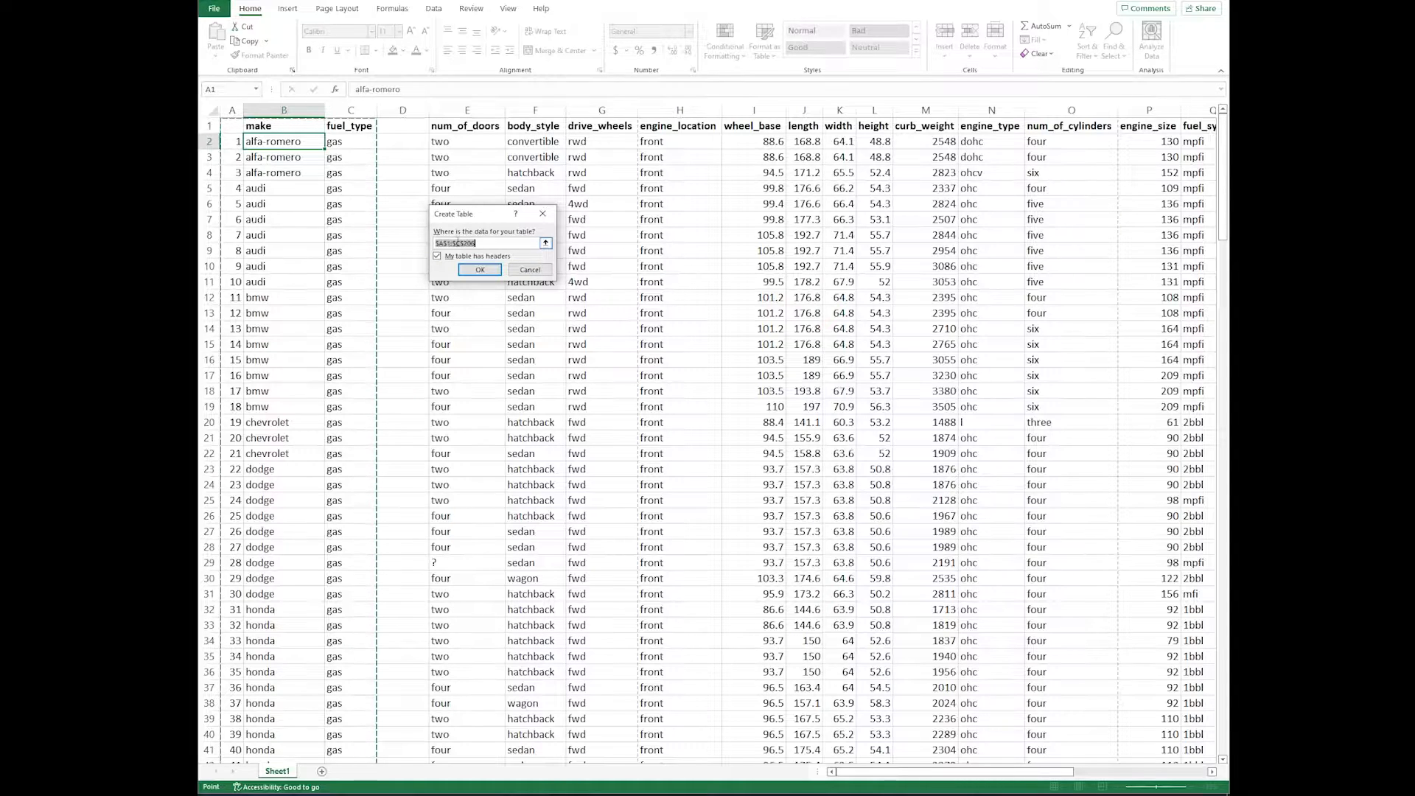
left_click(468, 244)
left_click(529, 270)
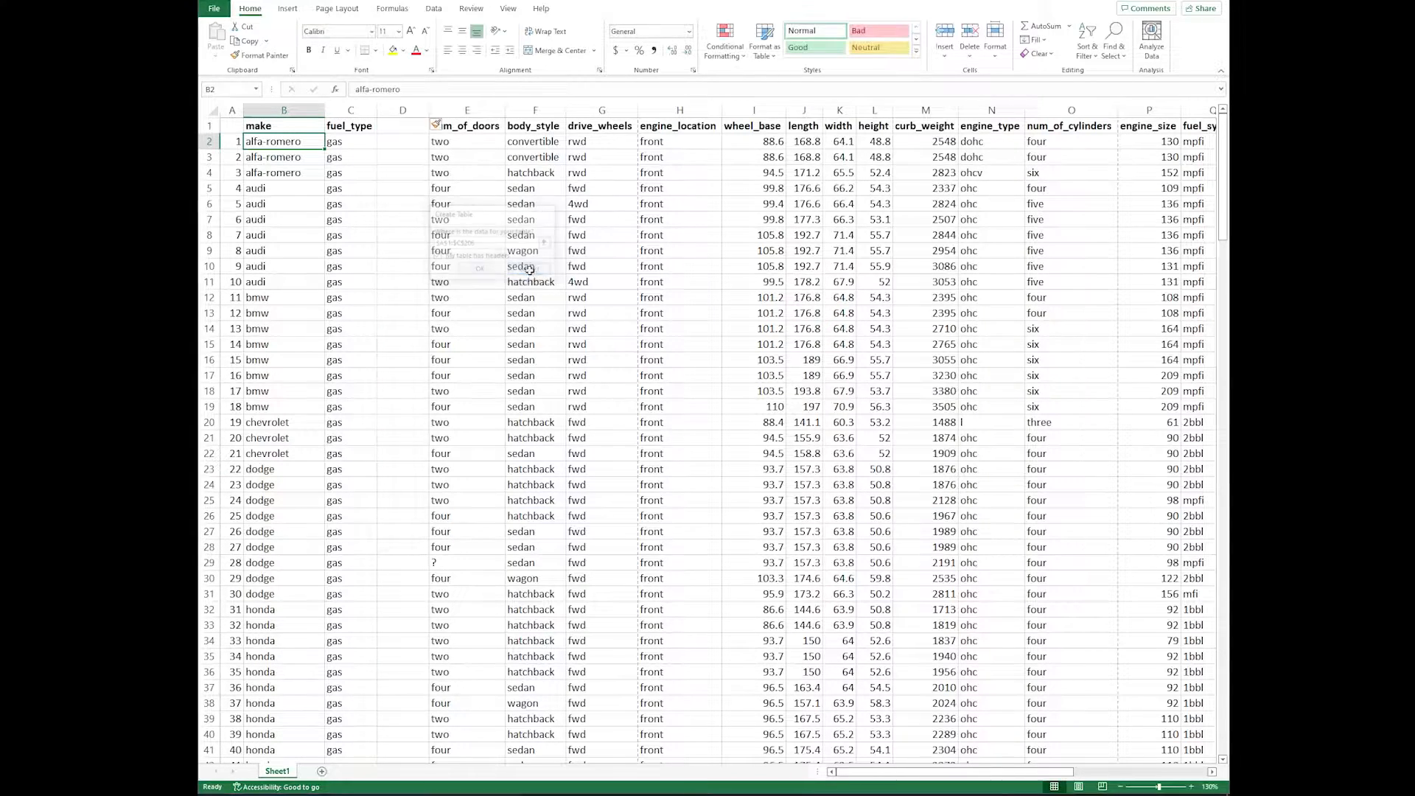
Step: Undo the insertion of the blank column before num_of_doors
left_click(404, 110)
key("ctrl+z")
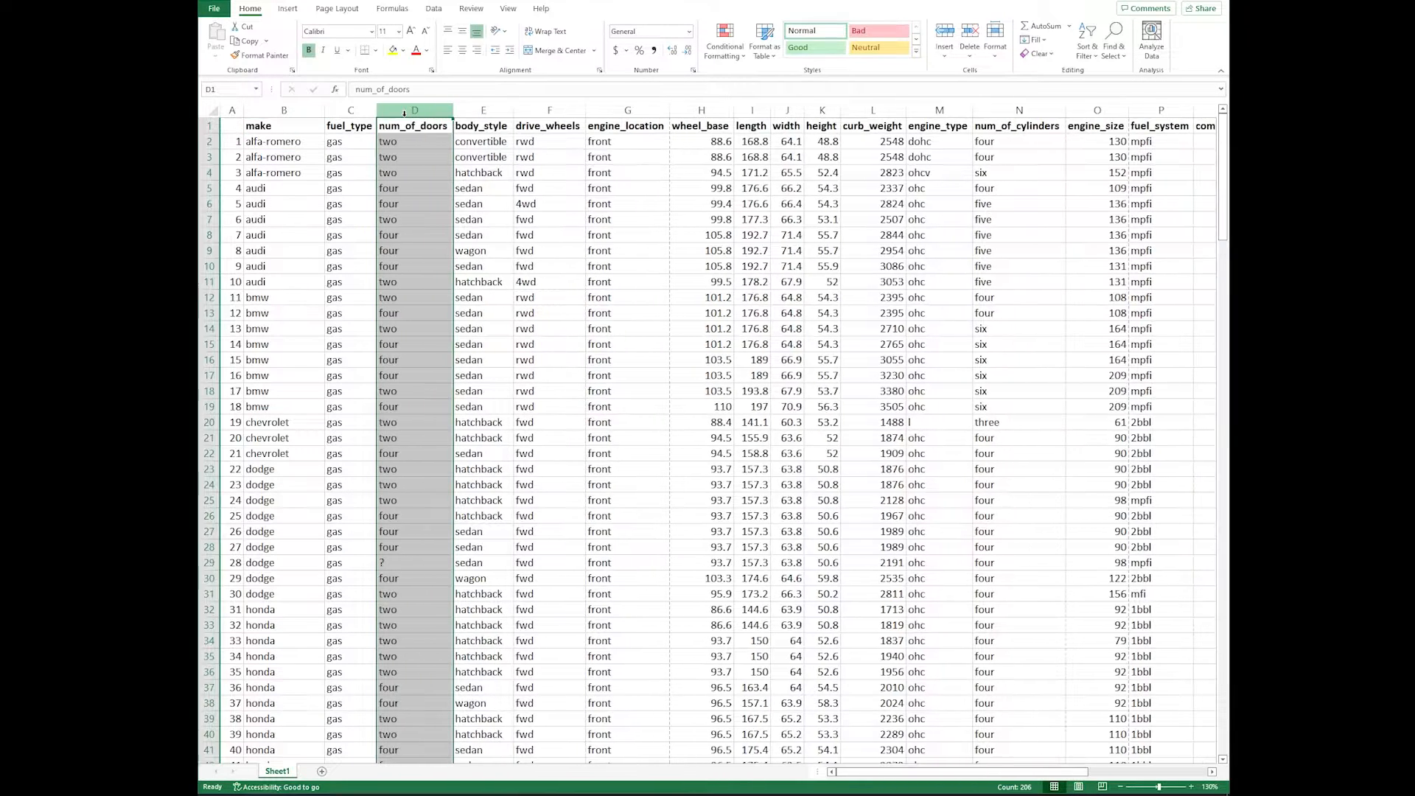
left_click(408, 143)
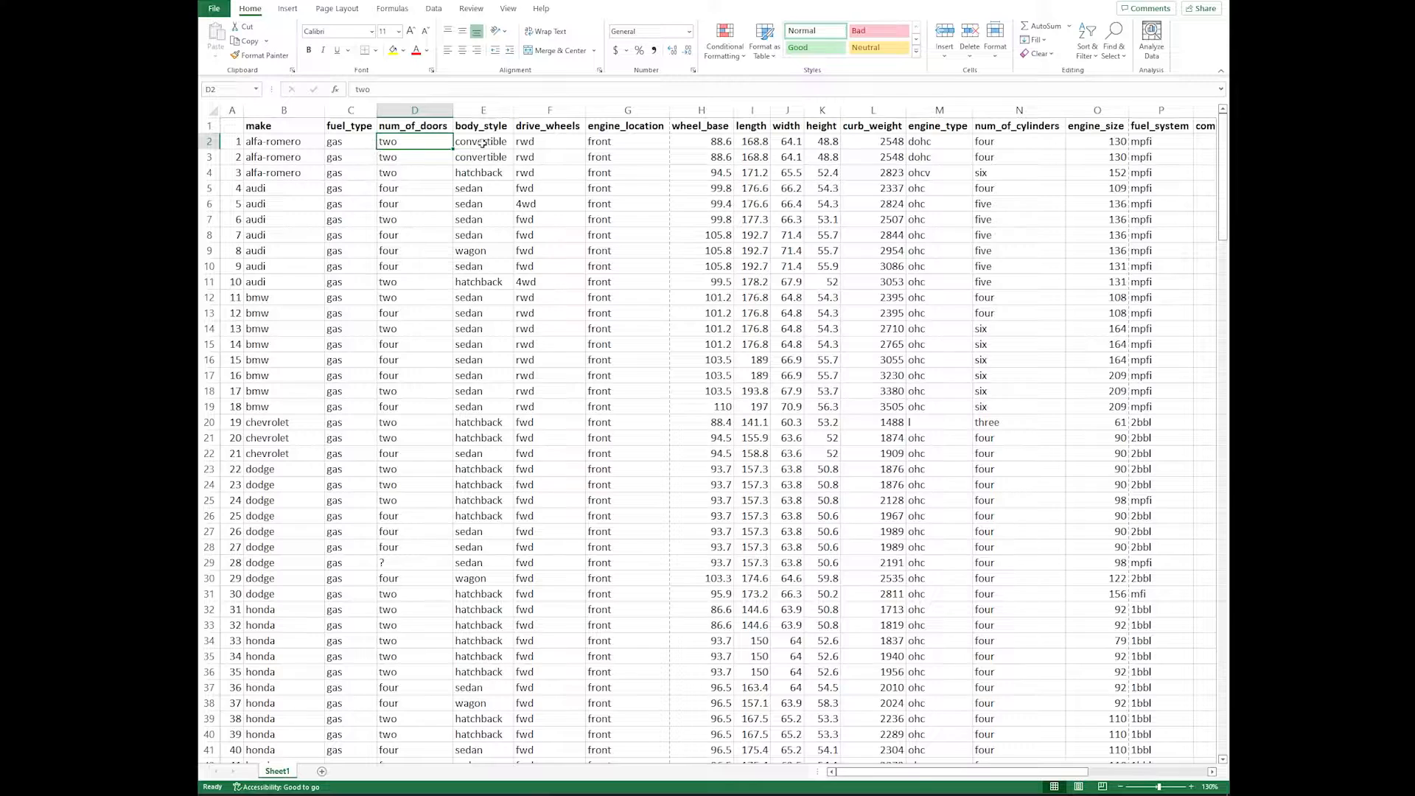
Step: Create a table with headers from the full dataset, starting from a fuel_type cell
left_click(354, 159)
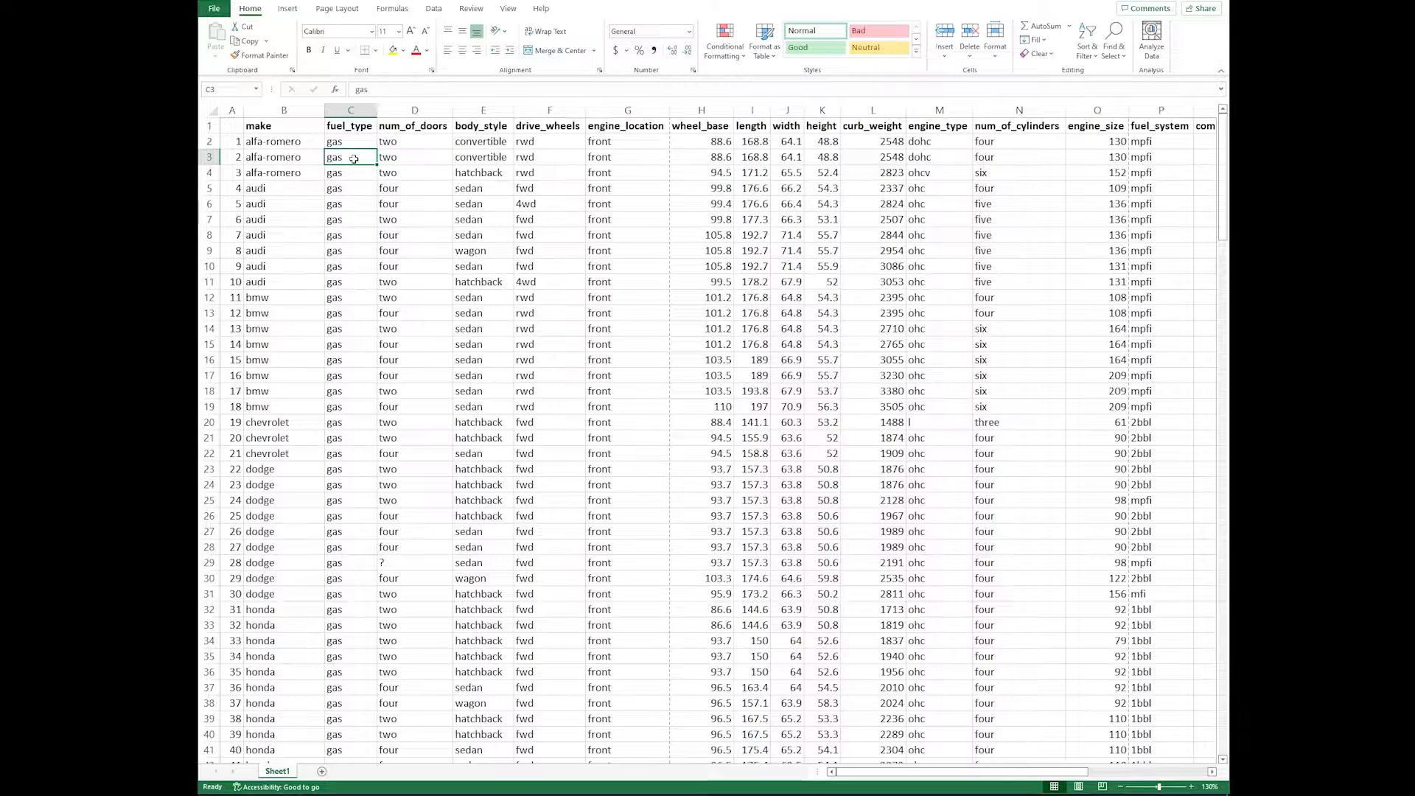
key("ctrl+t")
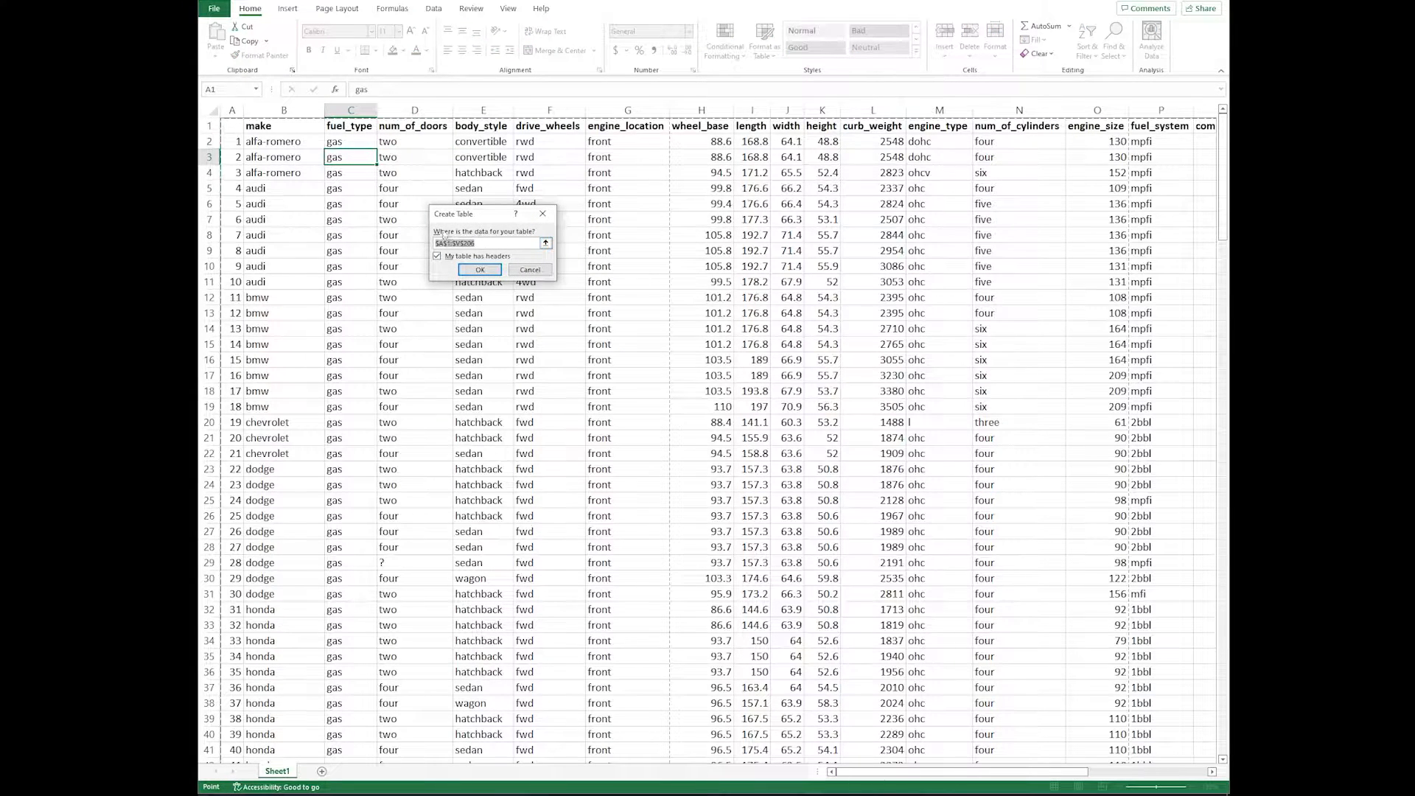
left_click(480, 270)
left_click(431, 207)
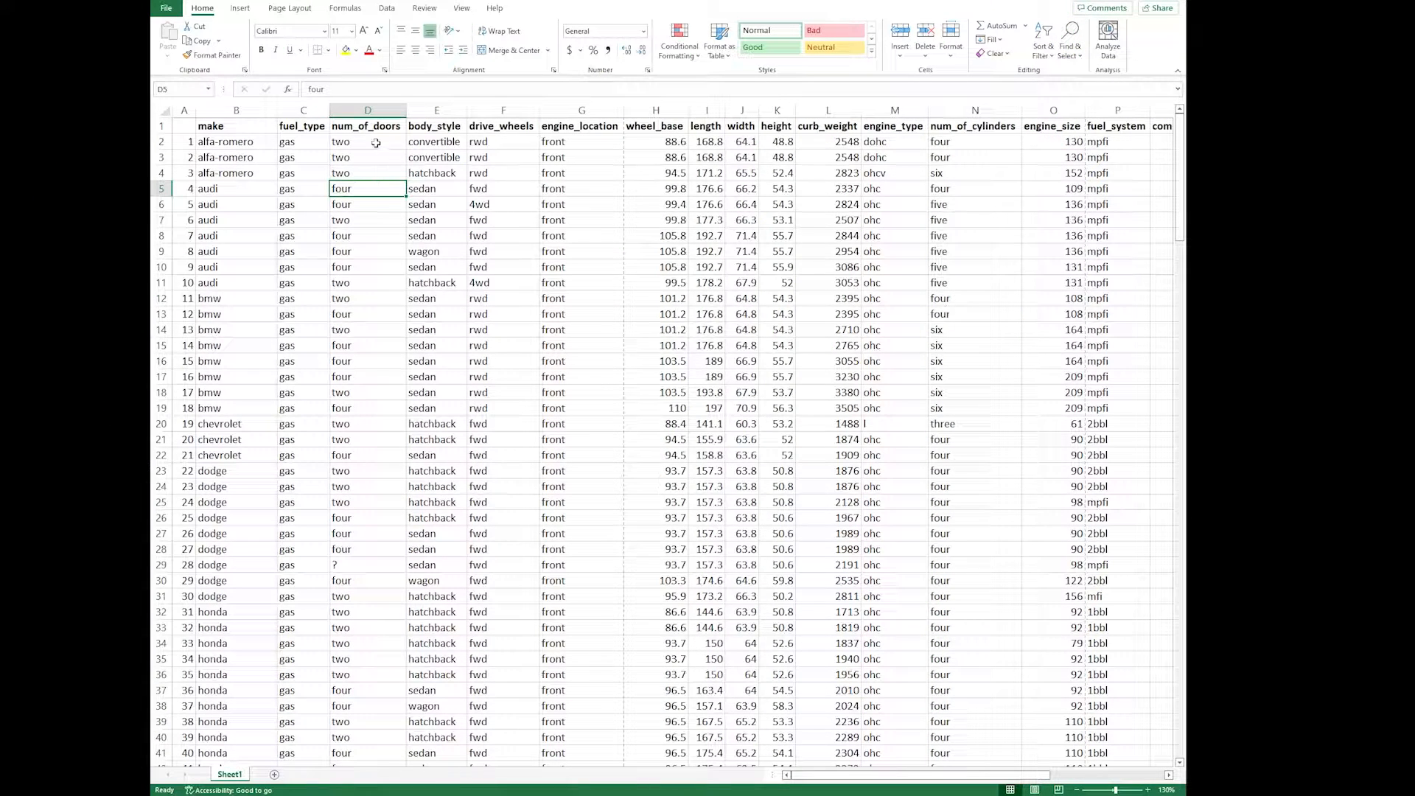
Step: Select the num_of_doors data from its header down to the last record, then clear the selection
left_click(372, 127)
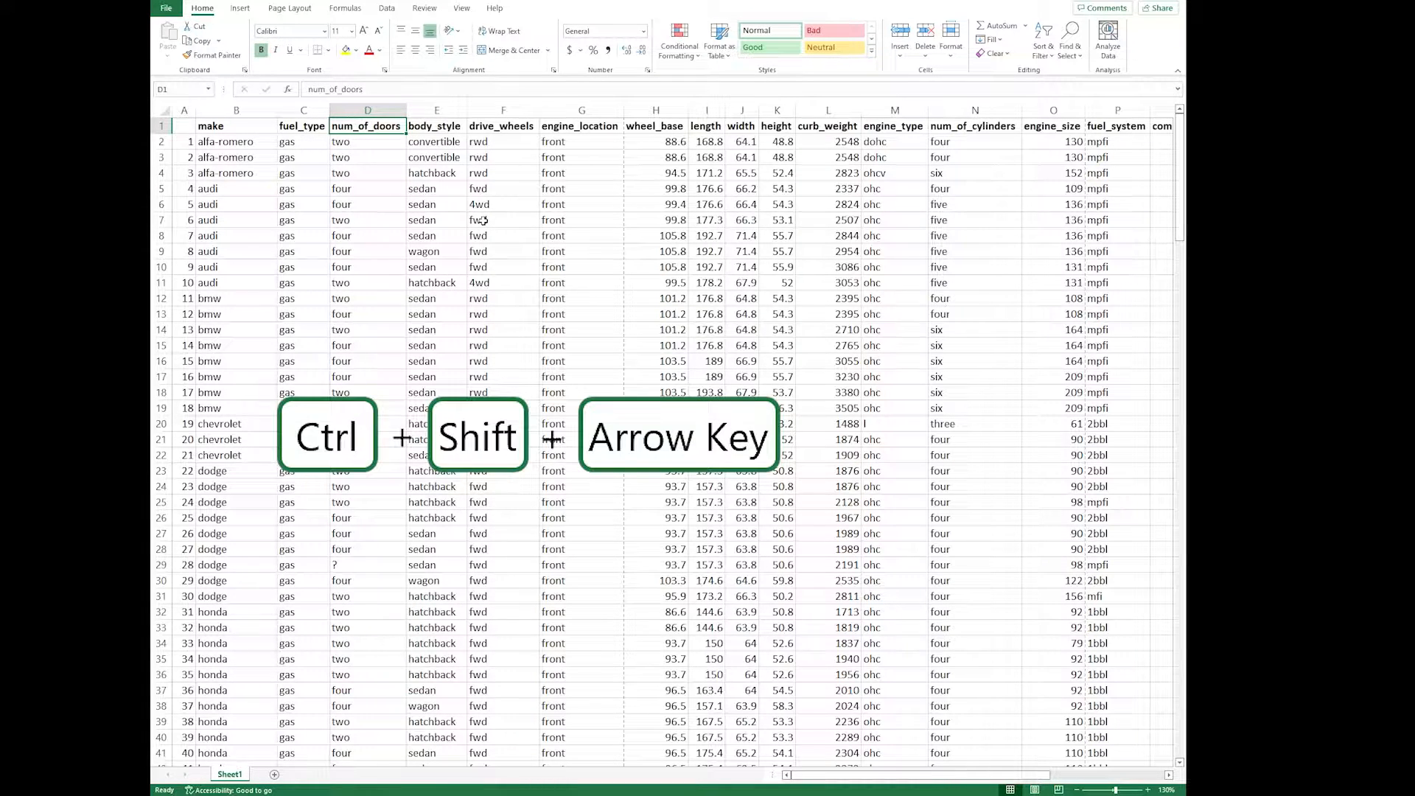
key("ctrl+shift+Down")
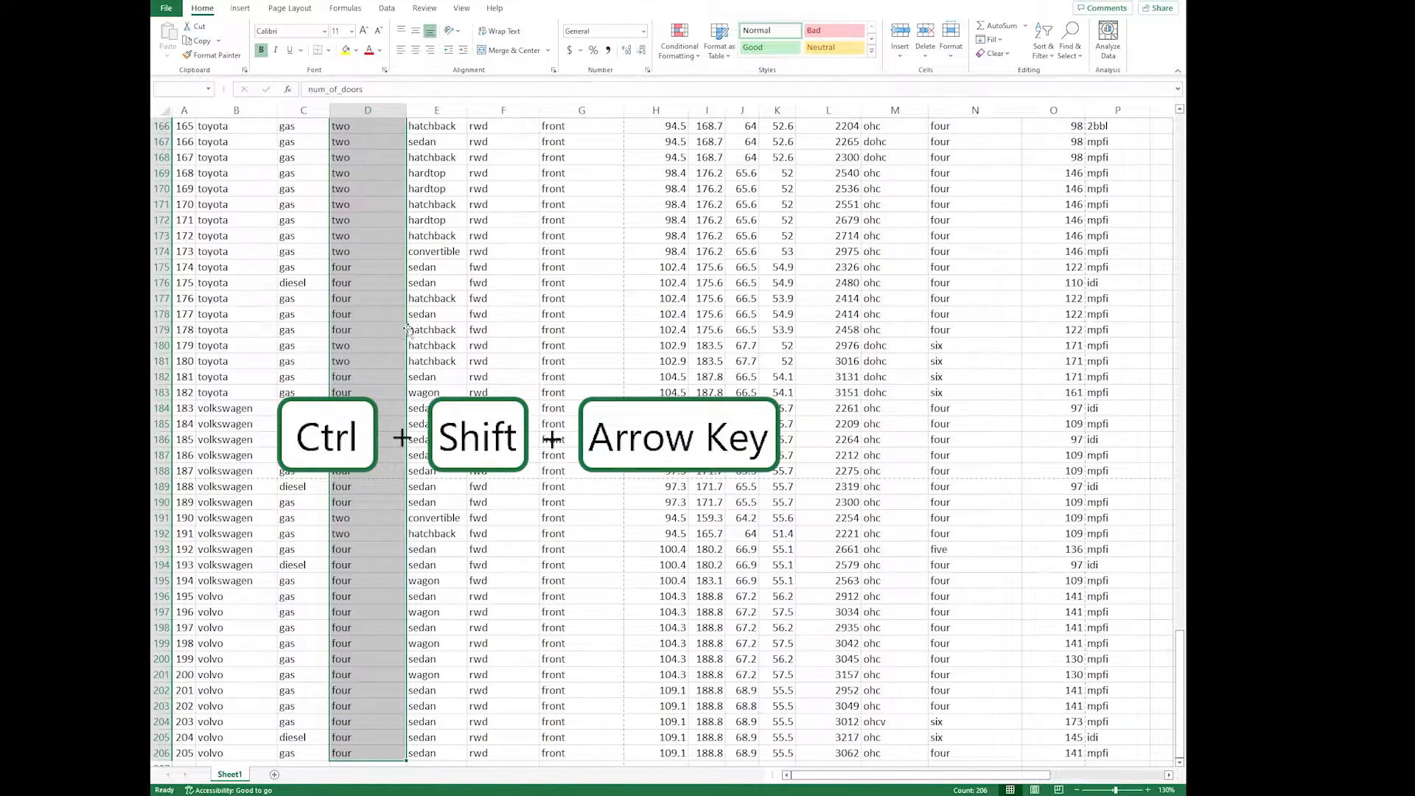
key("Down")
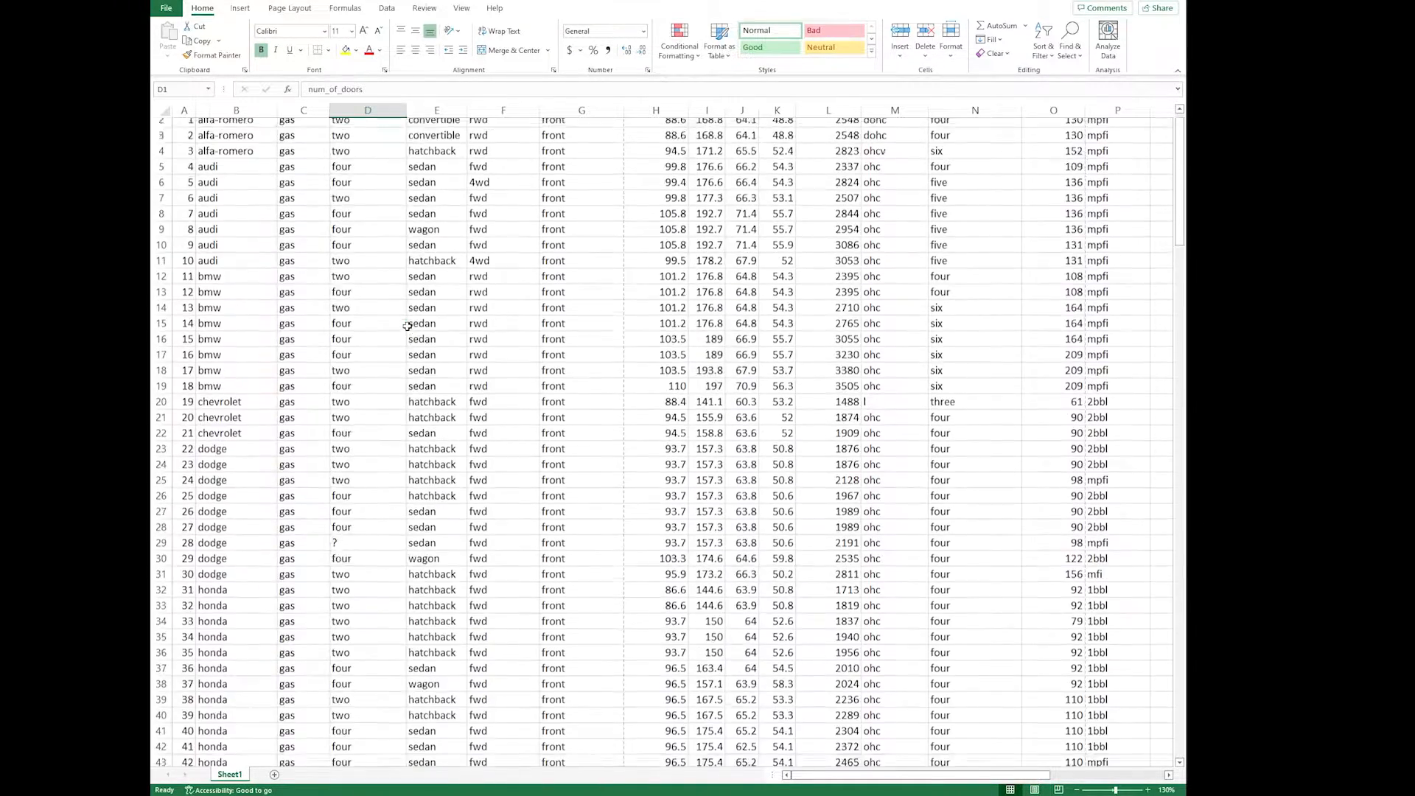
Step: Select the first record's row from cell A2 through the price column, then collapse the selection
key("Left")
key("Left")
key("Left")
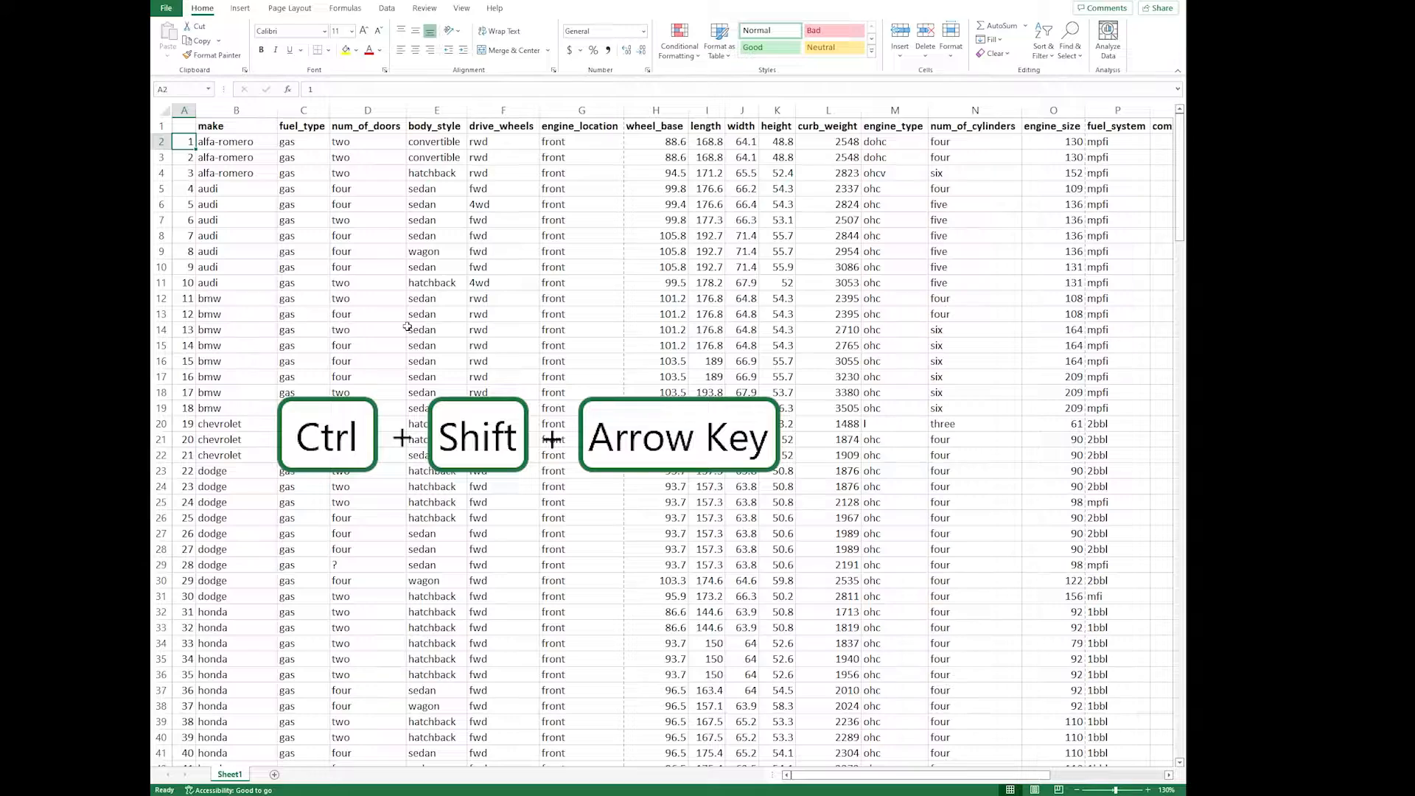
key("ctrl+shift+Right")
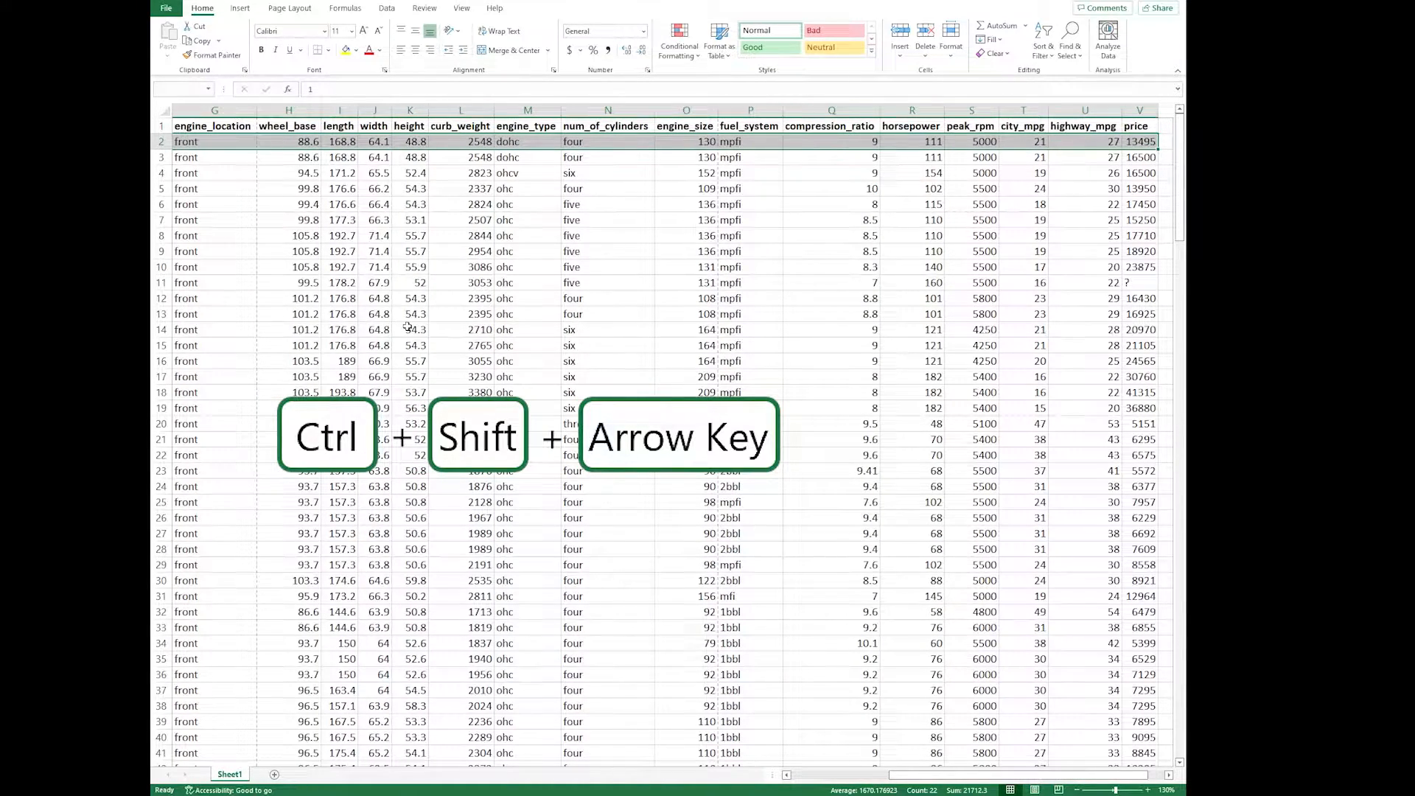
key("ctrl+shift+Left")
Step: Select the first two records from make through engine_location, extend the selection down to the last record, and return to the top
key("Right")
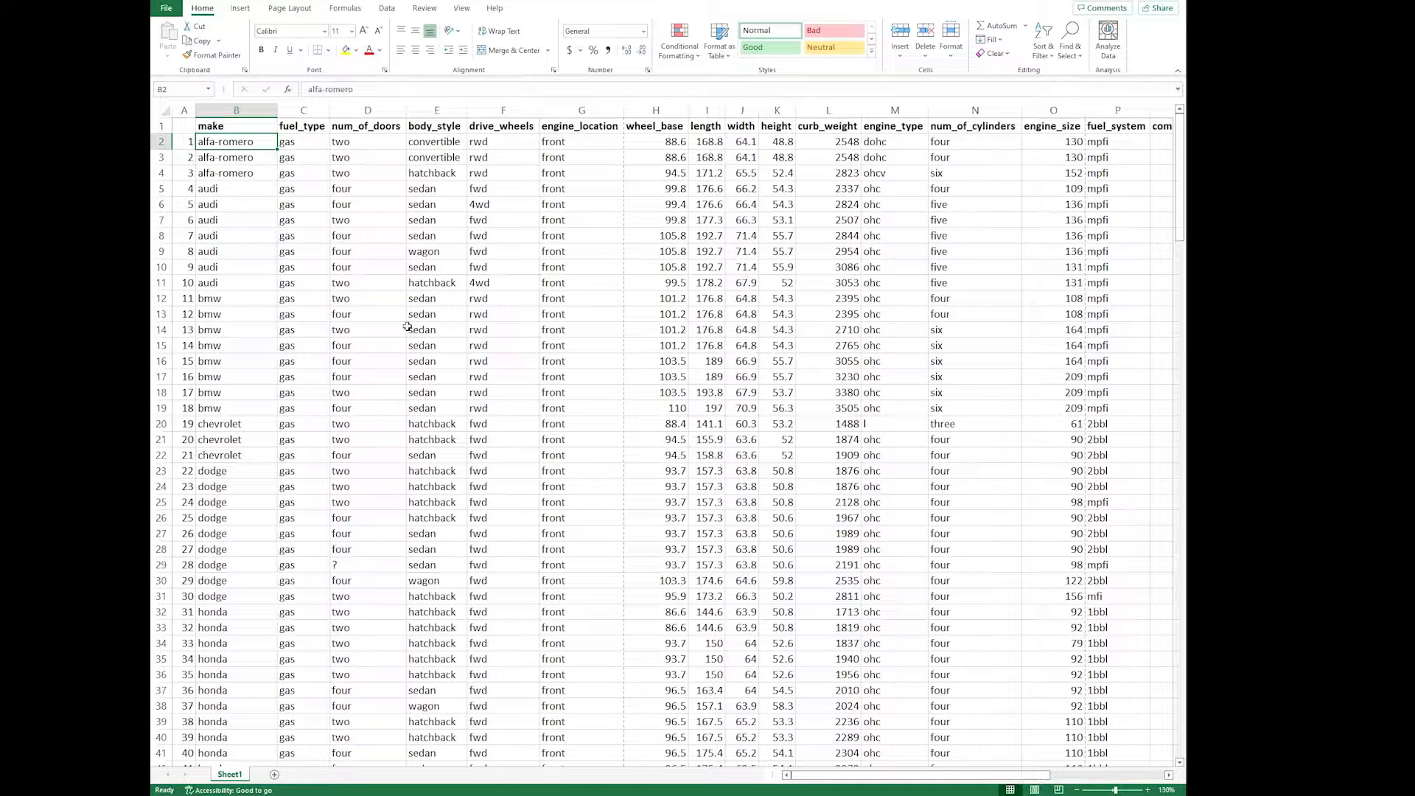
key("shift+Down")
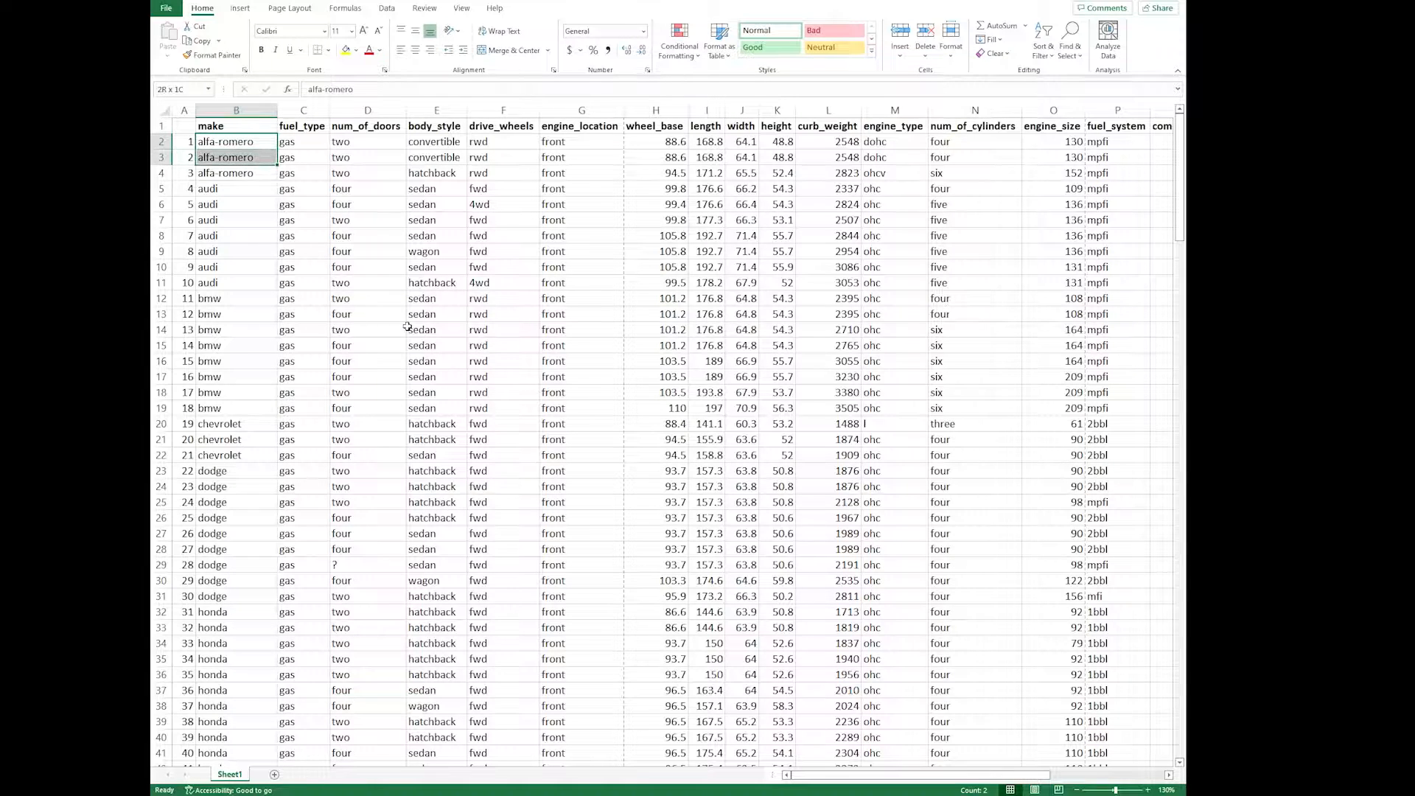
key("shift+Right")
key("shift+Right")
key("shift+Right")
key("shift+Right")
key("shift+Right")
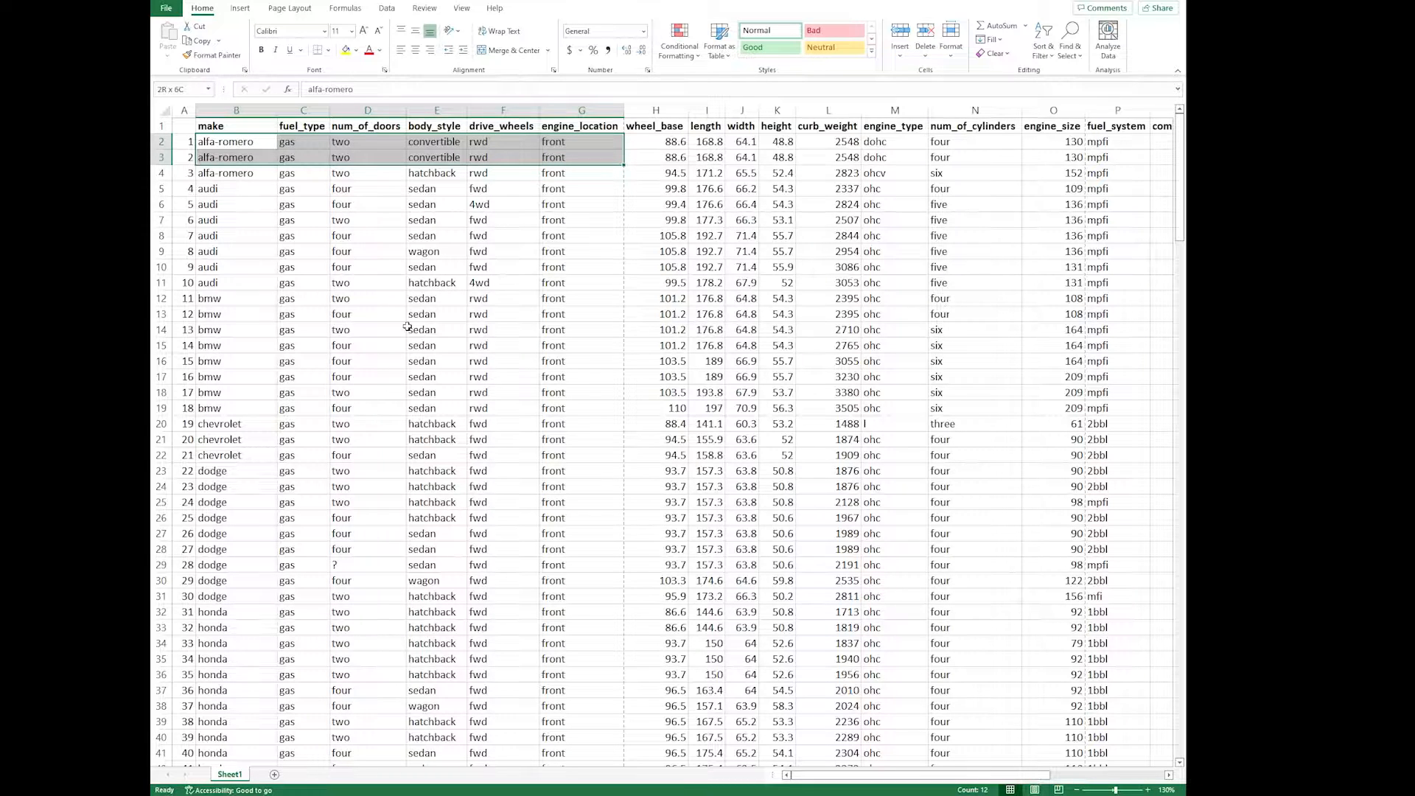
key("ctrl+shift+Down")
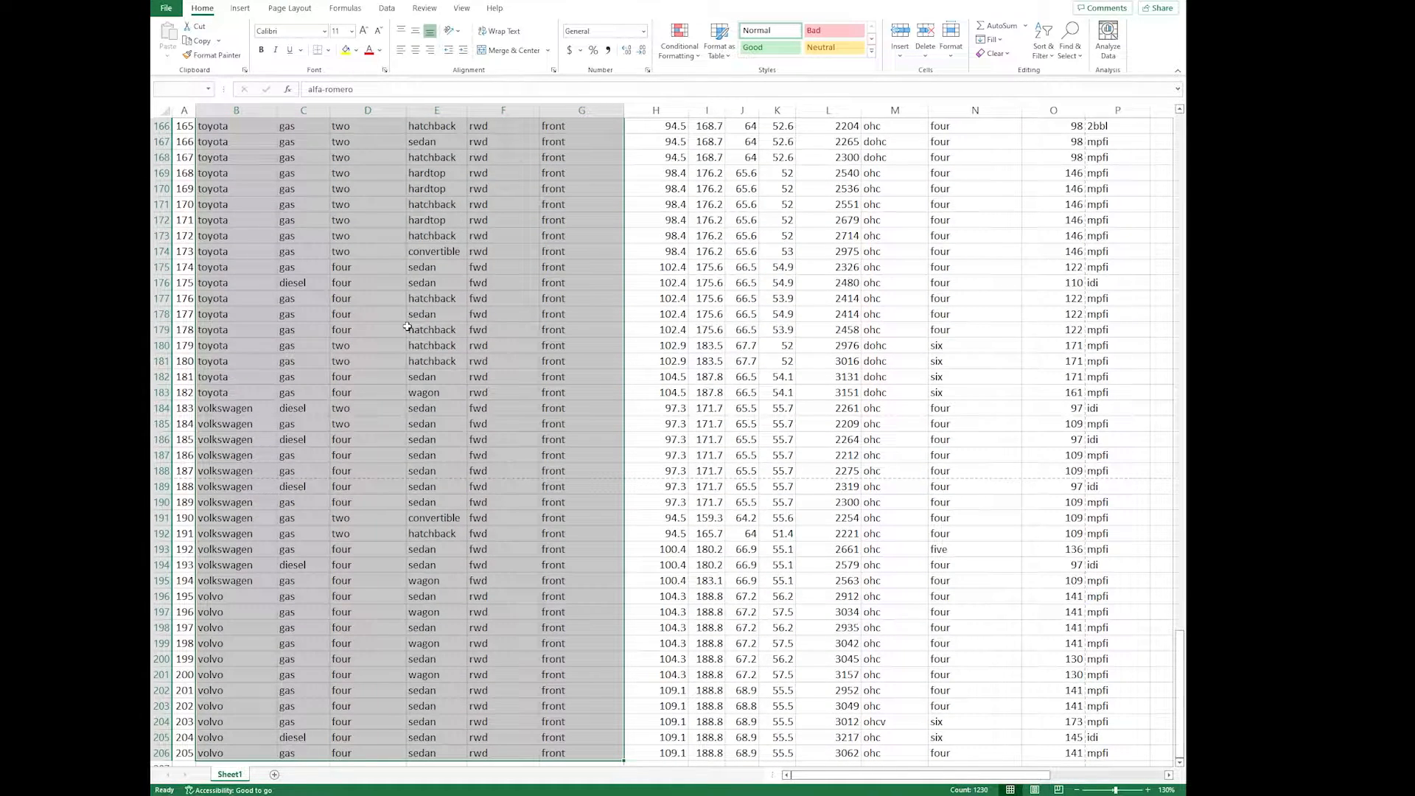
key("shift+Up")
key("ctrl+Up")
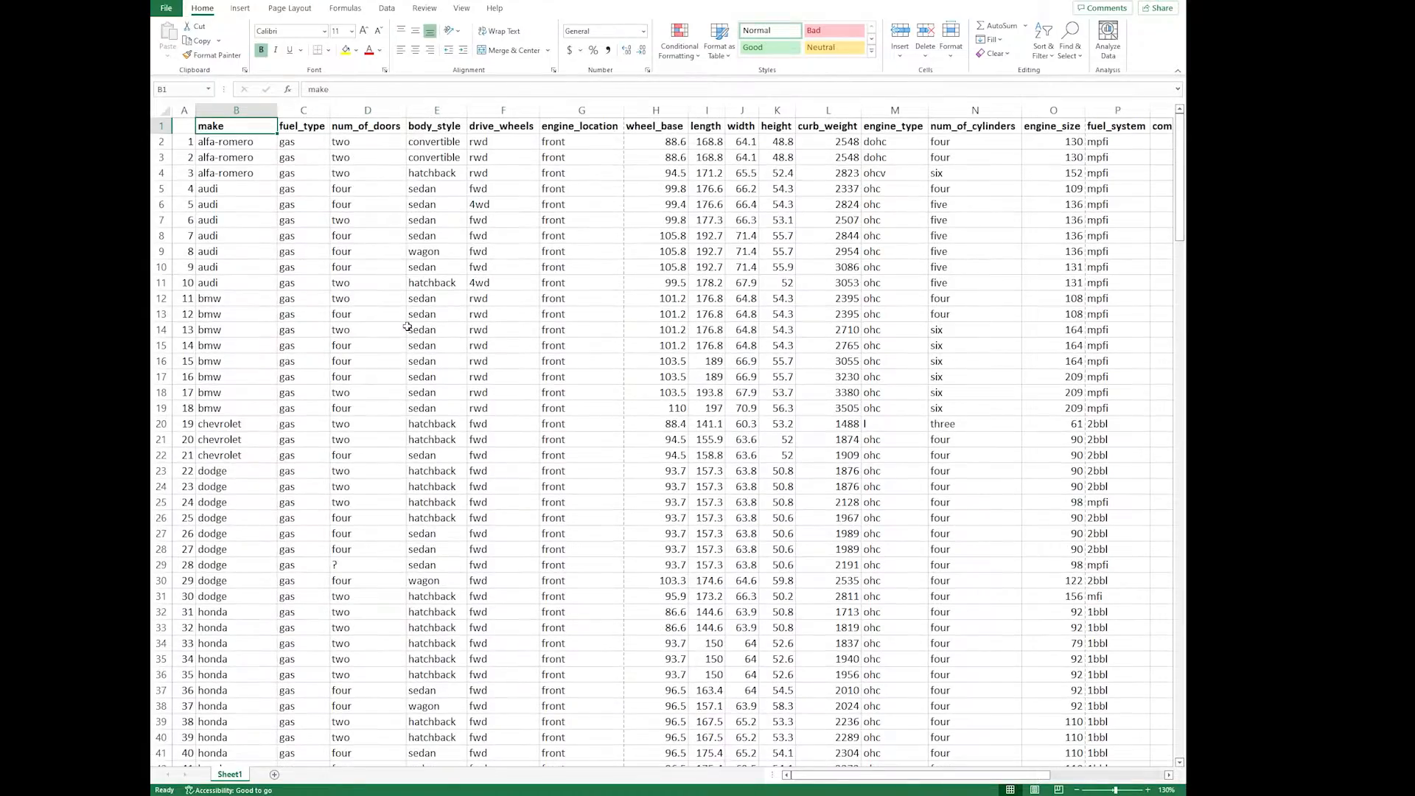
key("Down")
key("Down")
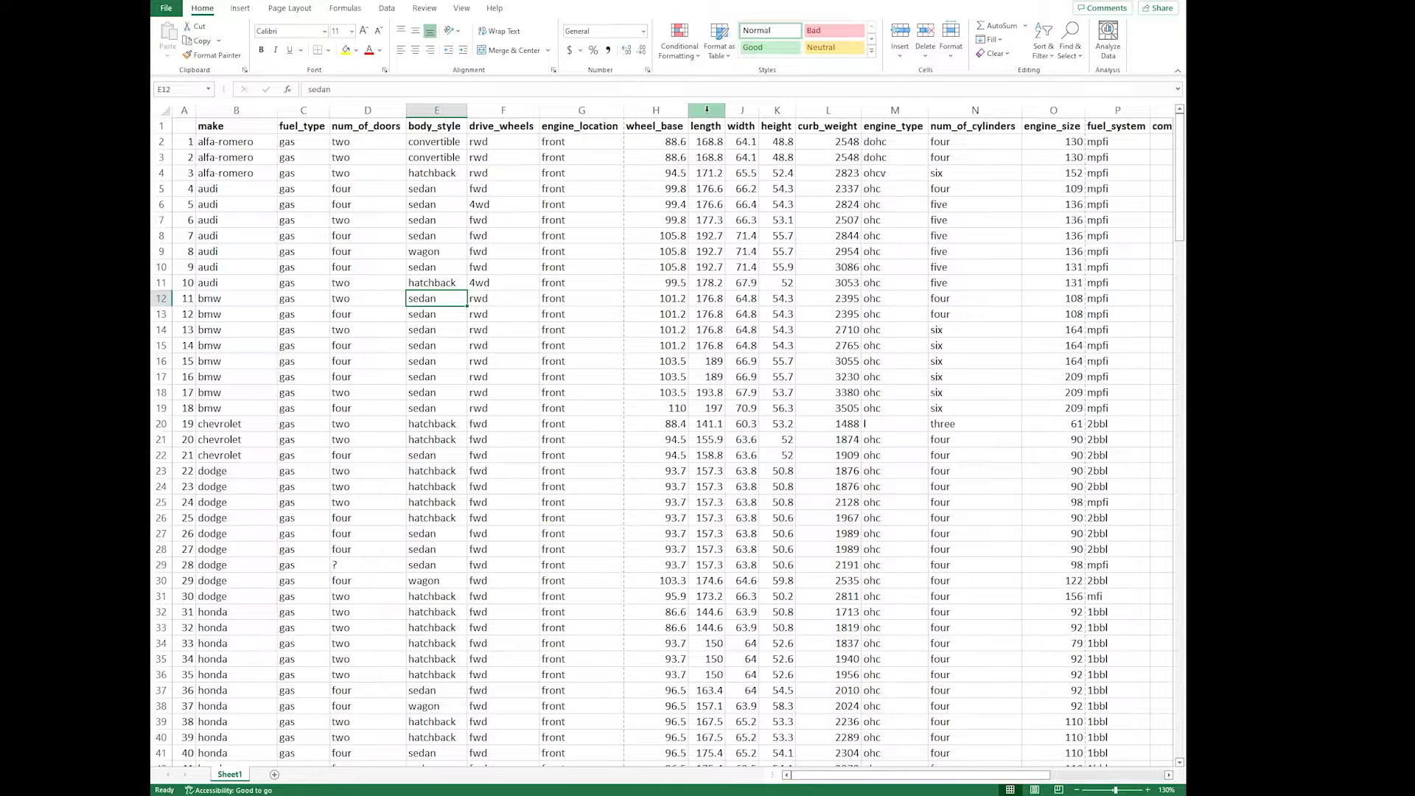
Step: Insert four blank columns before the length column
left_click(705, 110)
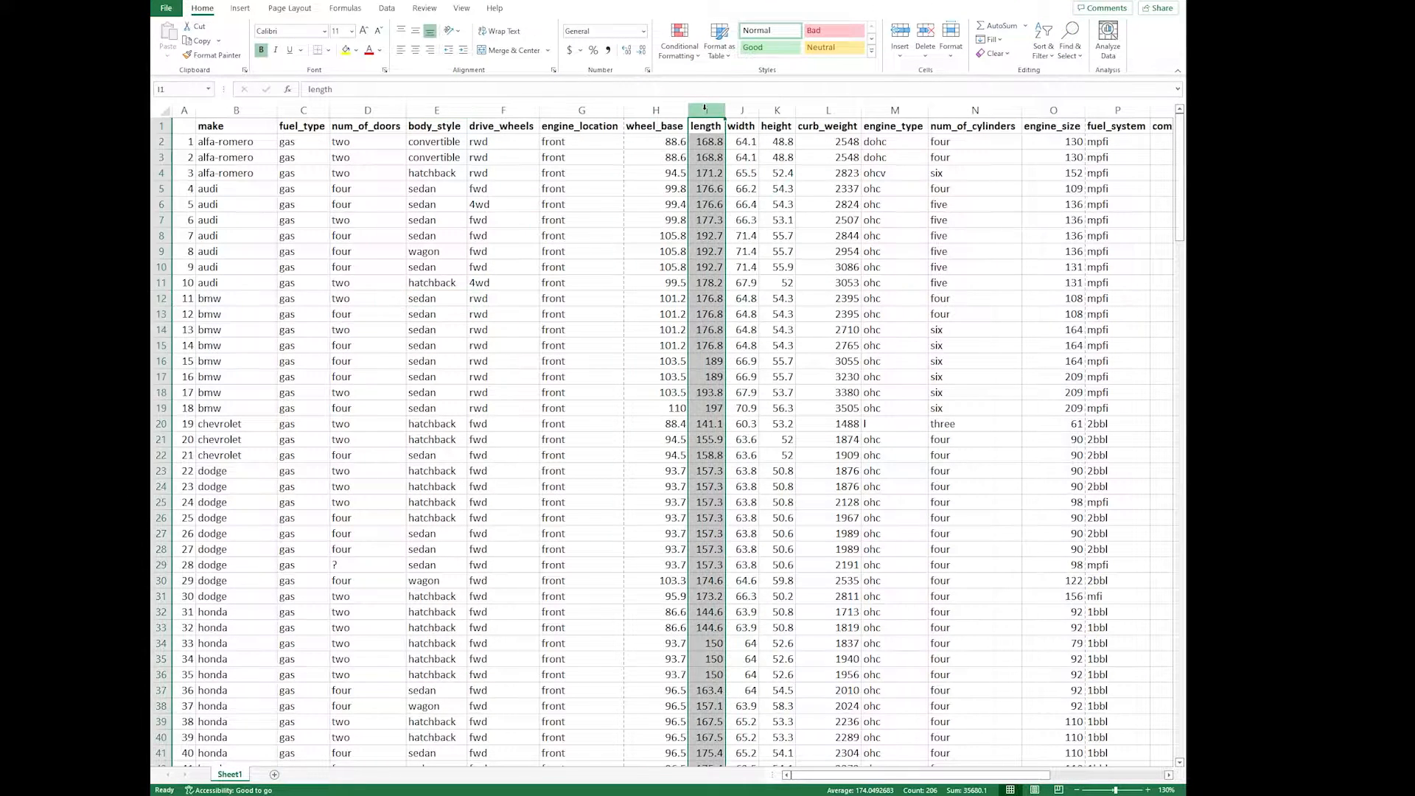
key("ctrl+plus")
key("ctrl+plus")
key("ctrl+plus")
key("ctrl+plus")
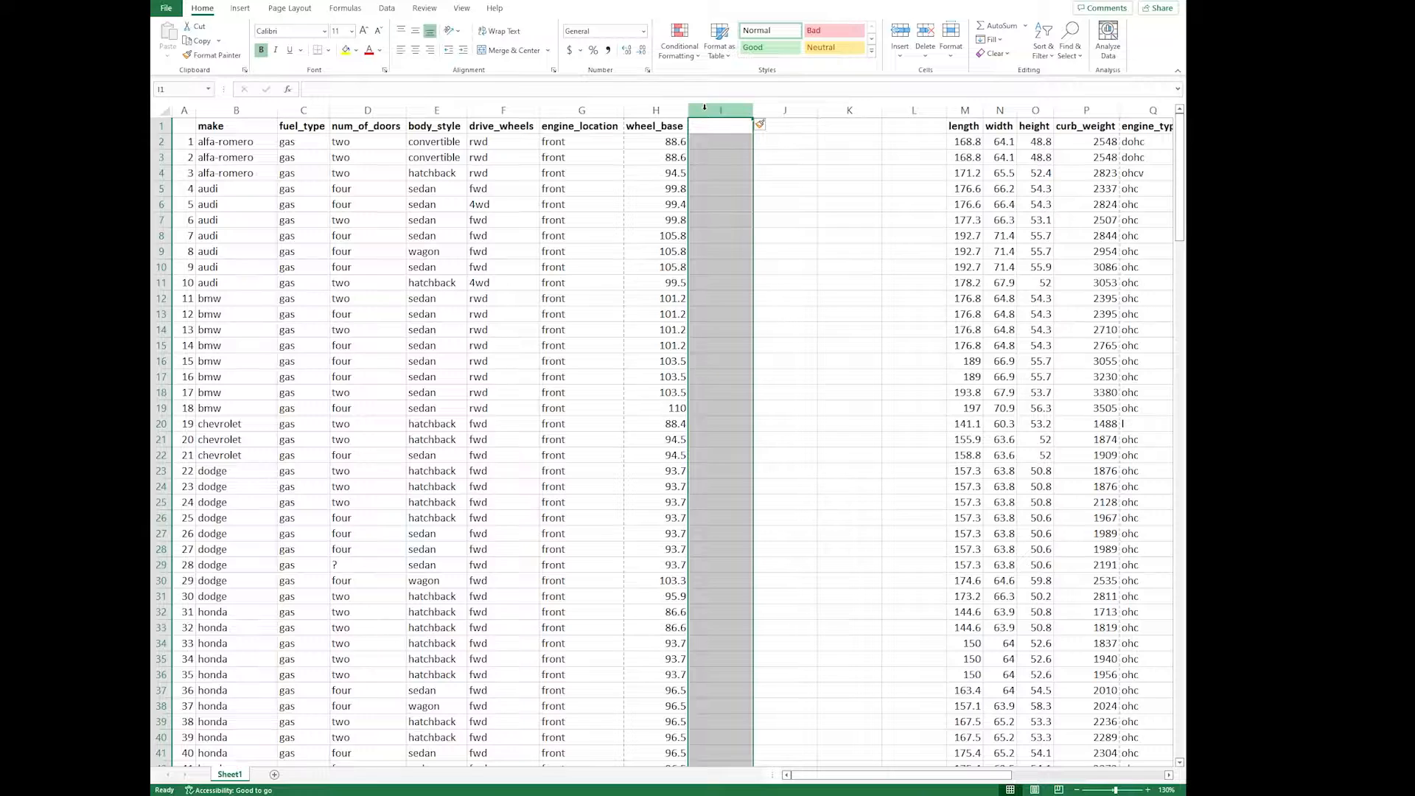
Step: Enter the formula =H2*2 in cell I2 and fill it down the column to the last record
left_click(706, 140)
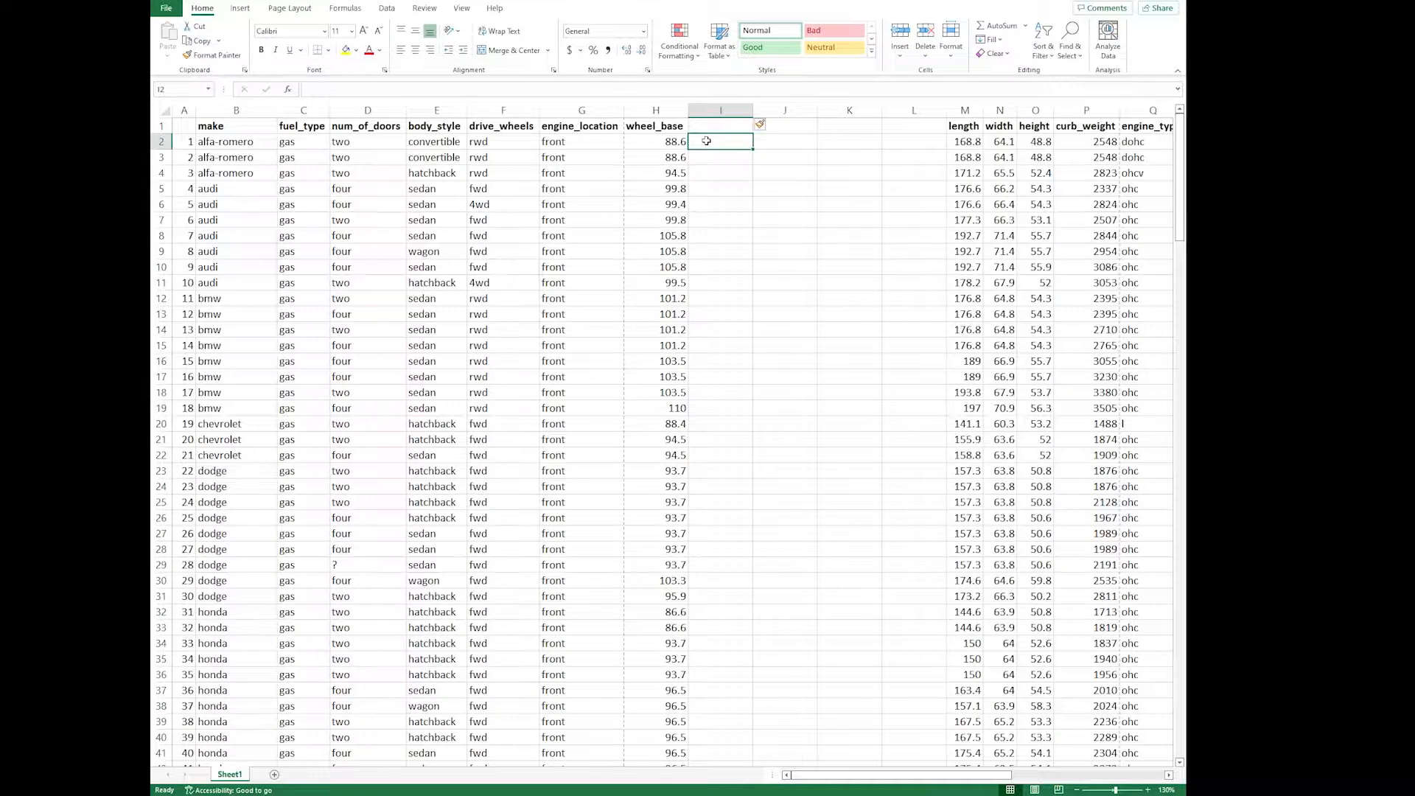
type("=")
key("Left")
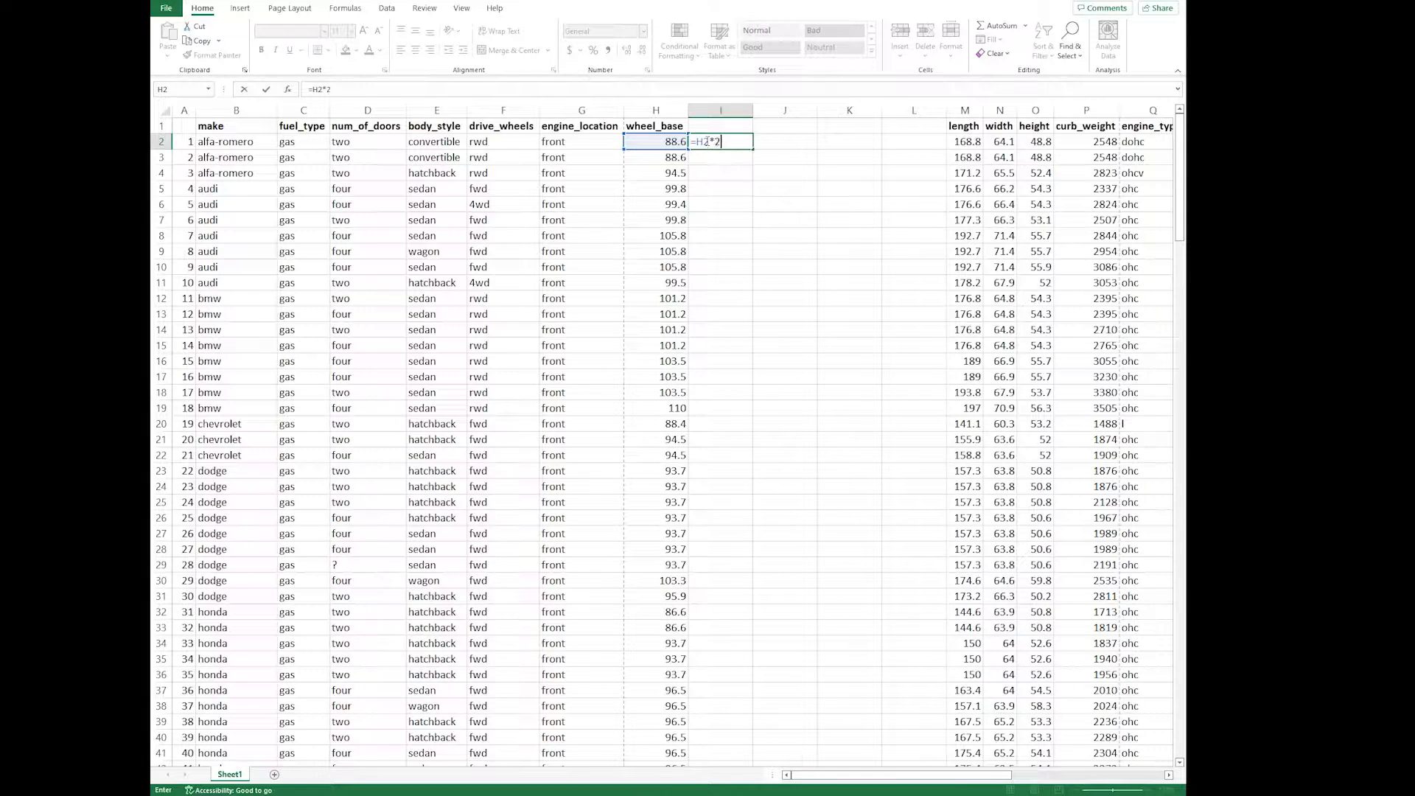
key("Return")
left_click(726, 142)
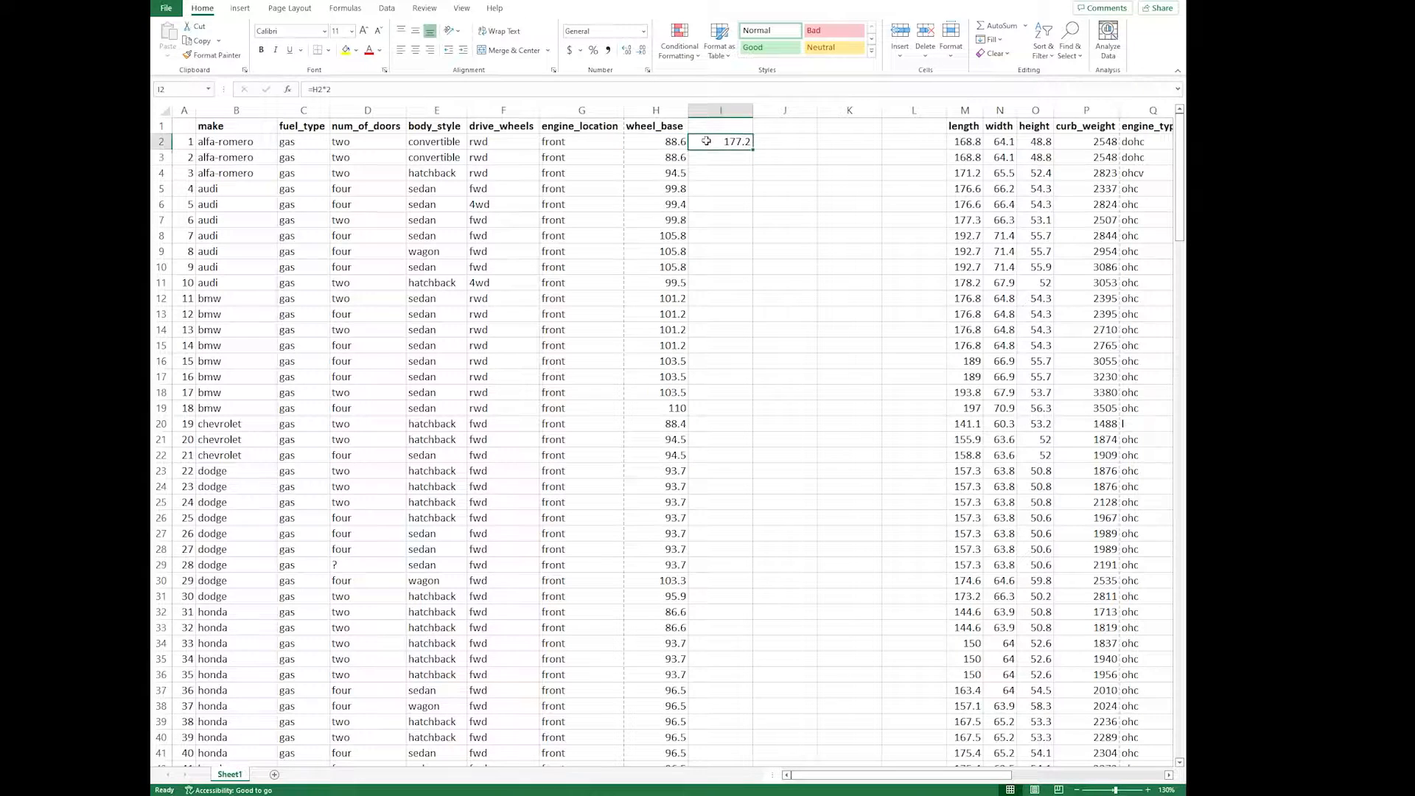
double_click(752, 150)
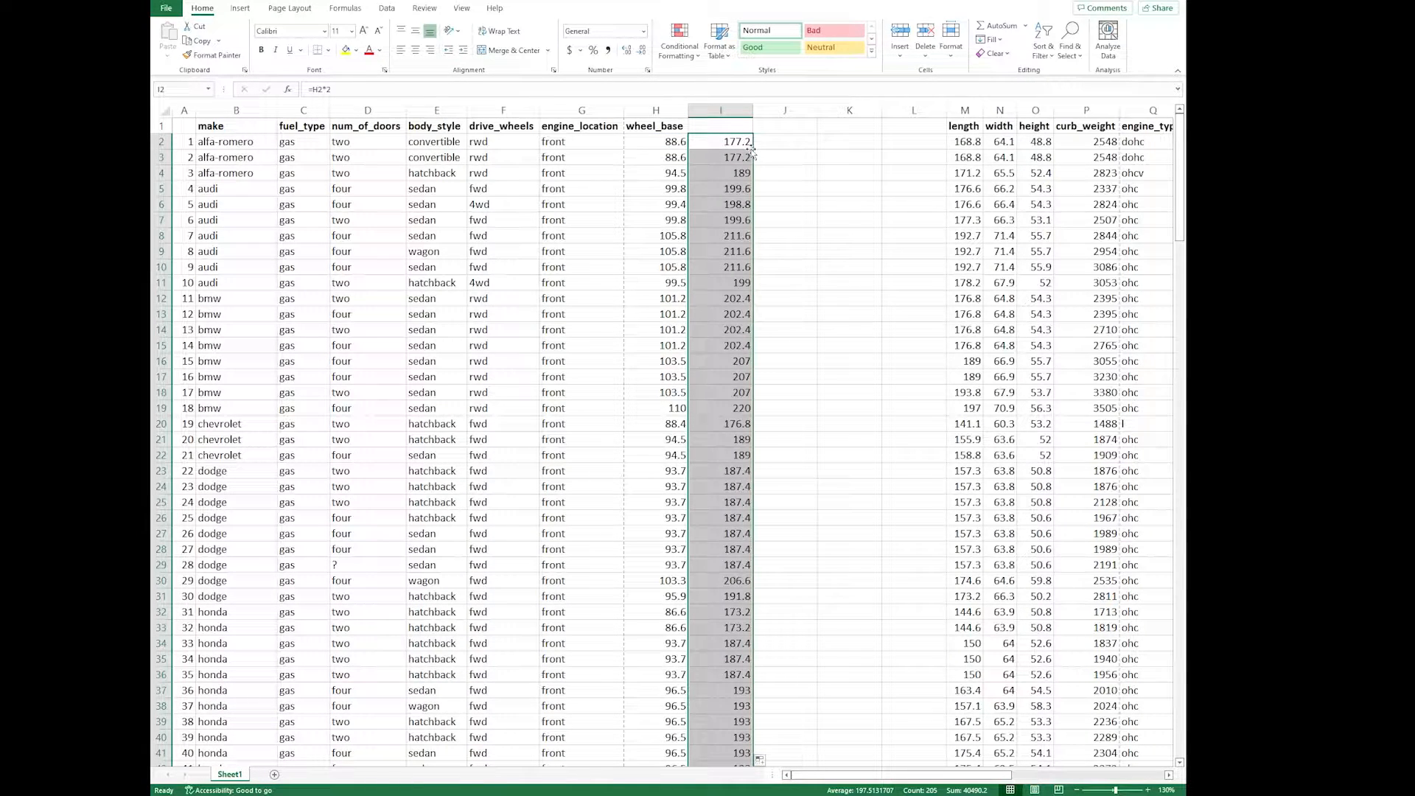
Step: Copy the column I formulas from I2 down to the last record and return to the top of the sheet
left_click(730, 144)
key("ctrl+c")
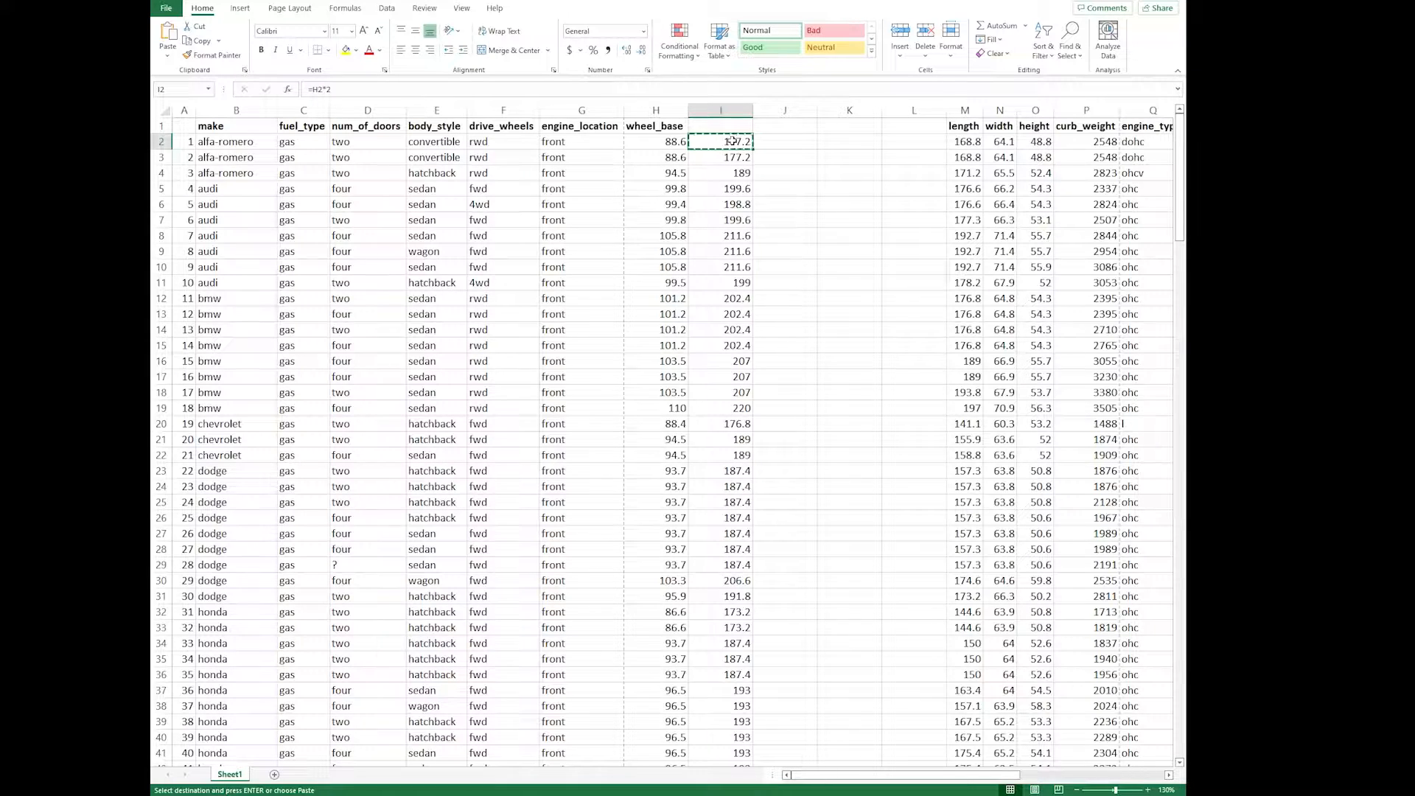
key("ctrl+shift+Down")
key("ctrl+c")
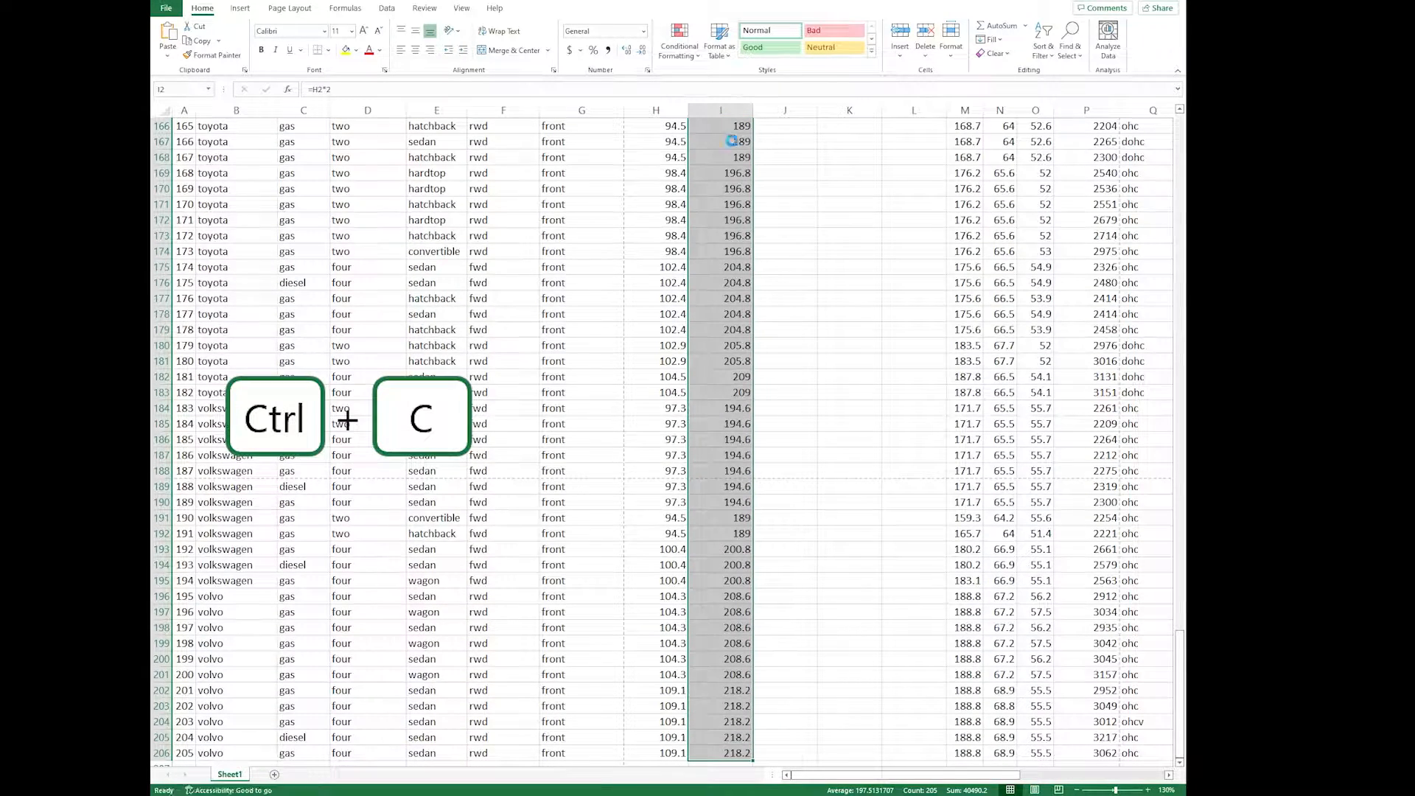
scroll(958, 310, "up", 20)
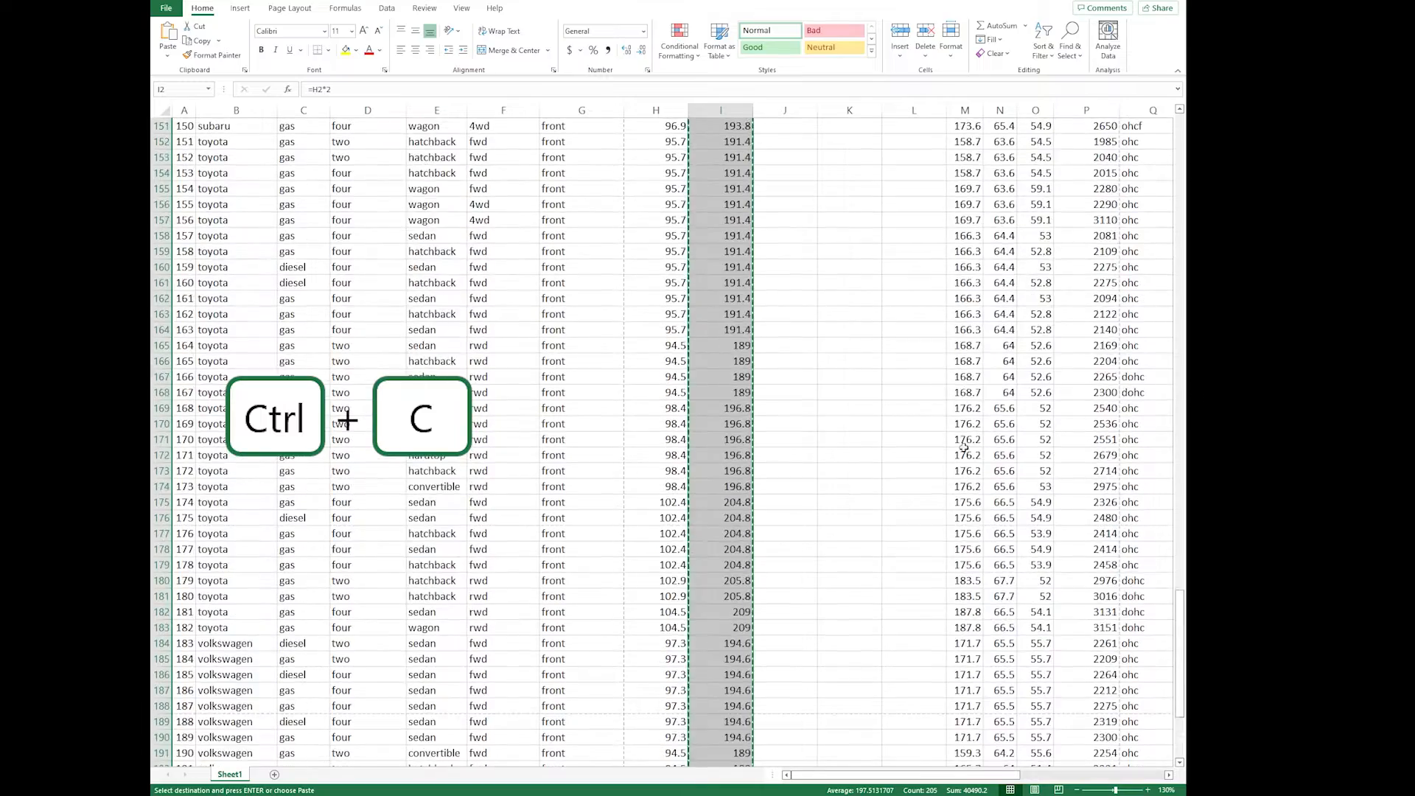
scroll(922, 347, "up", 20)
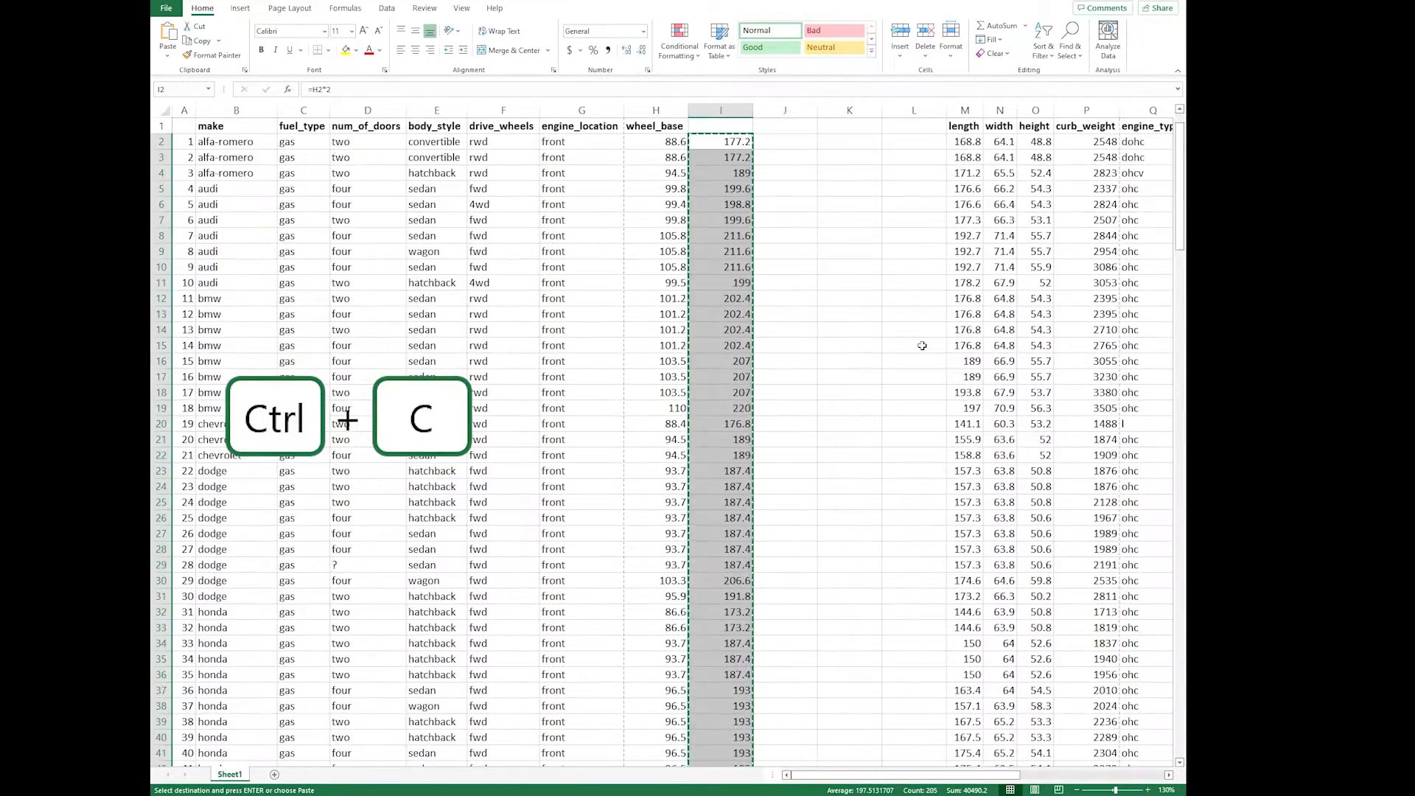
Step: Paste the copied cells into column J from J2 as values only, then end the copy mode
left_click(790, 140)
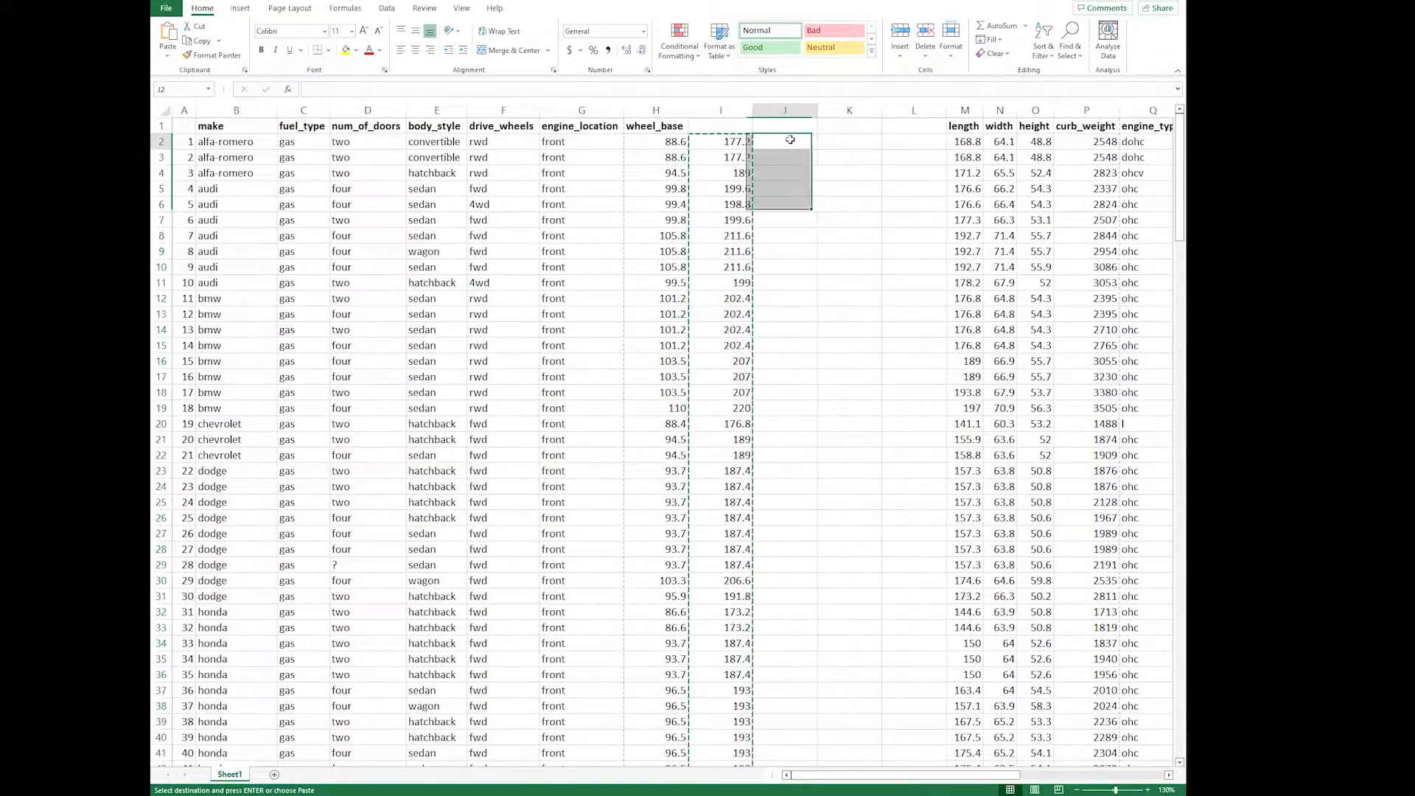
key("ctrl+v")
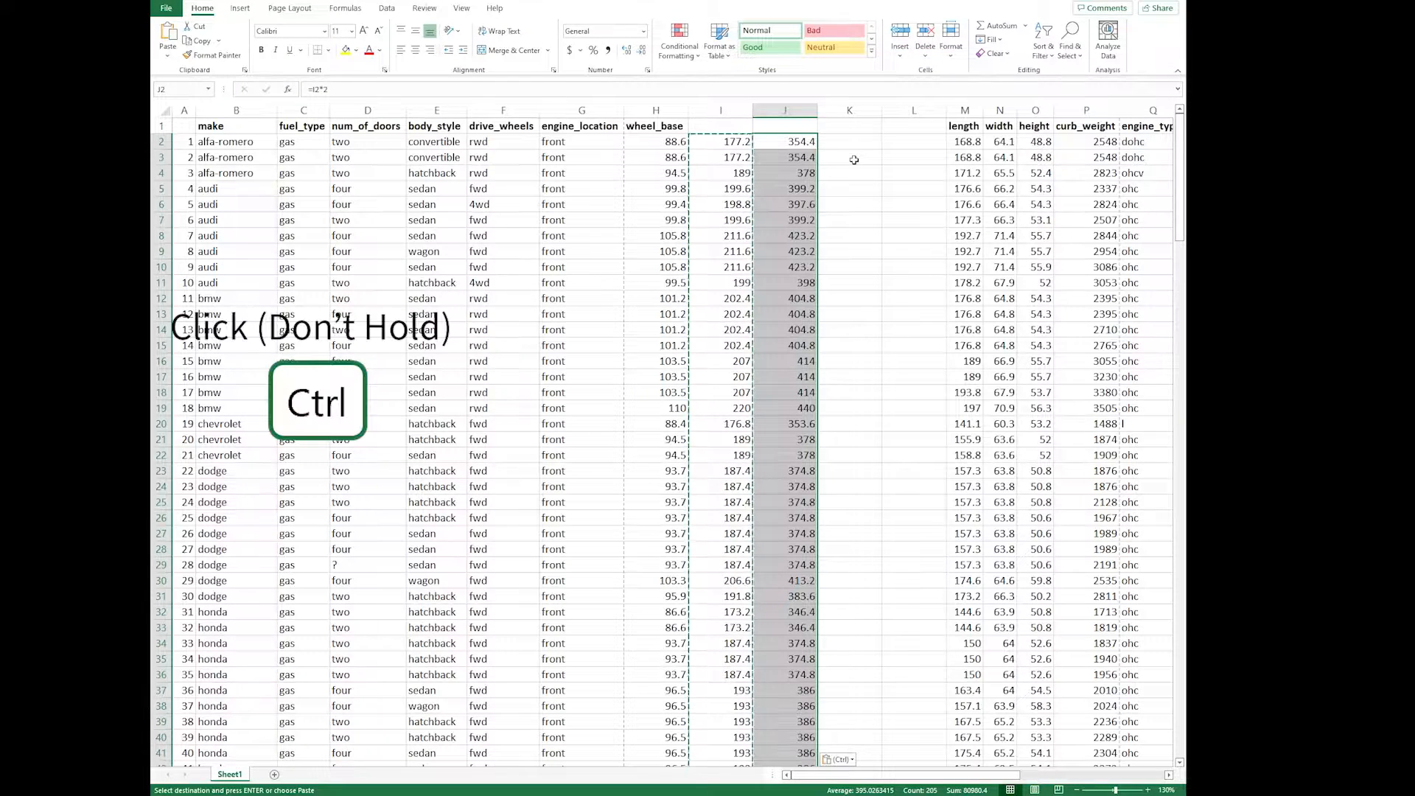
key("ctrl")
key("v")
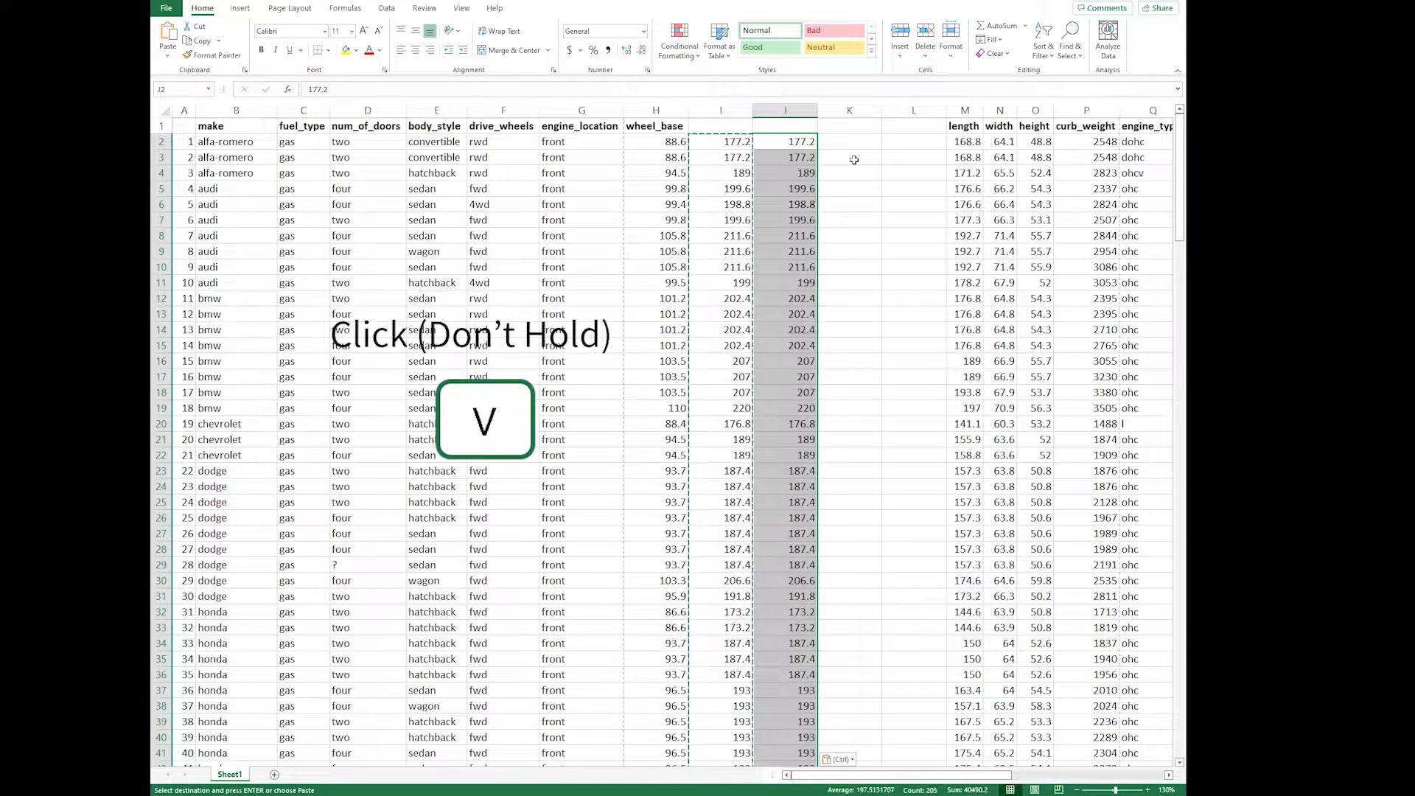
left_click(805, 145)
key("Escape")
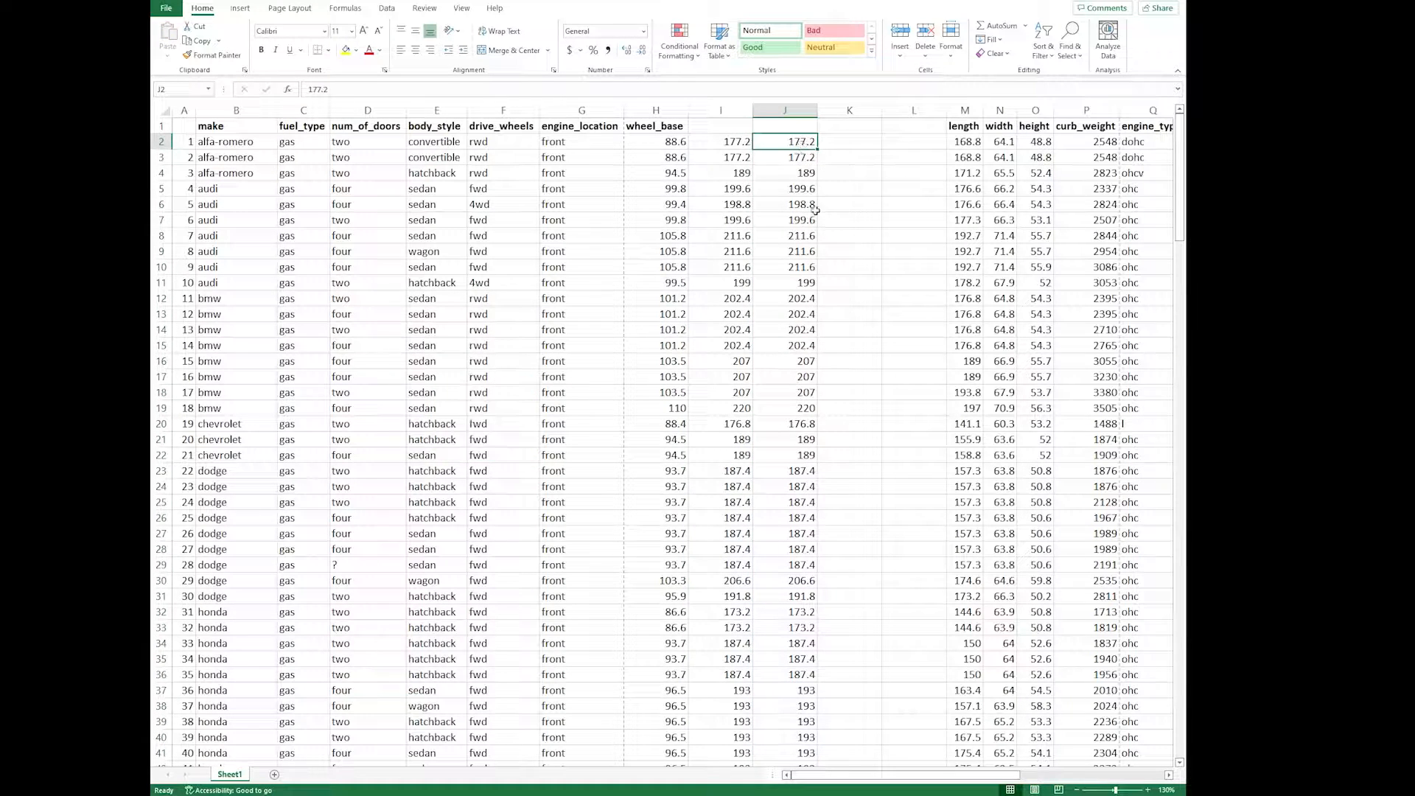
Step: Compare the contents of I2, J2 and I3 to check which cells hold formulas and which hold plain values
left_click(727, 143)
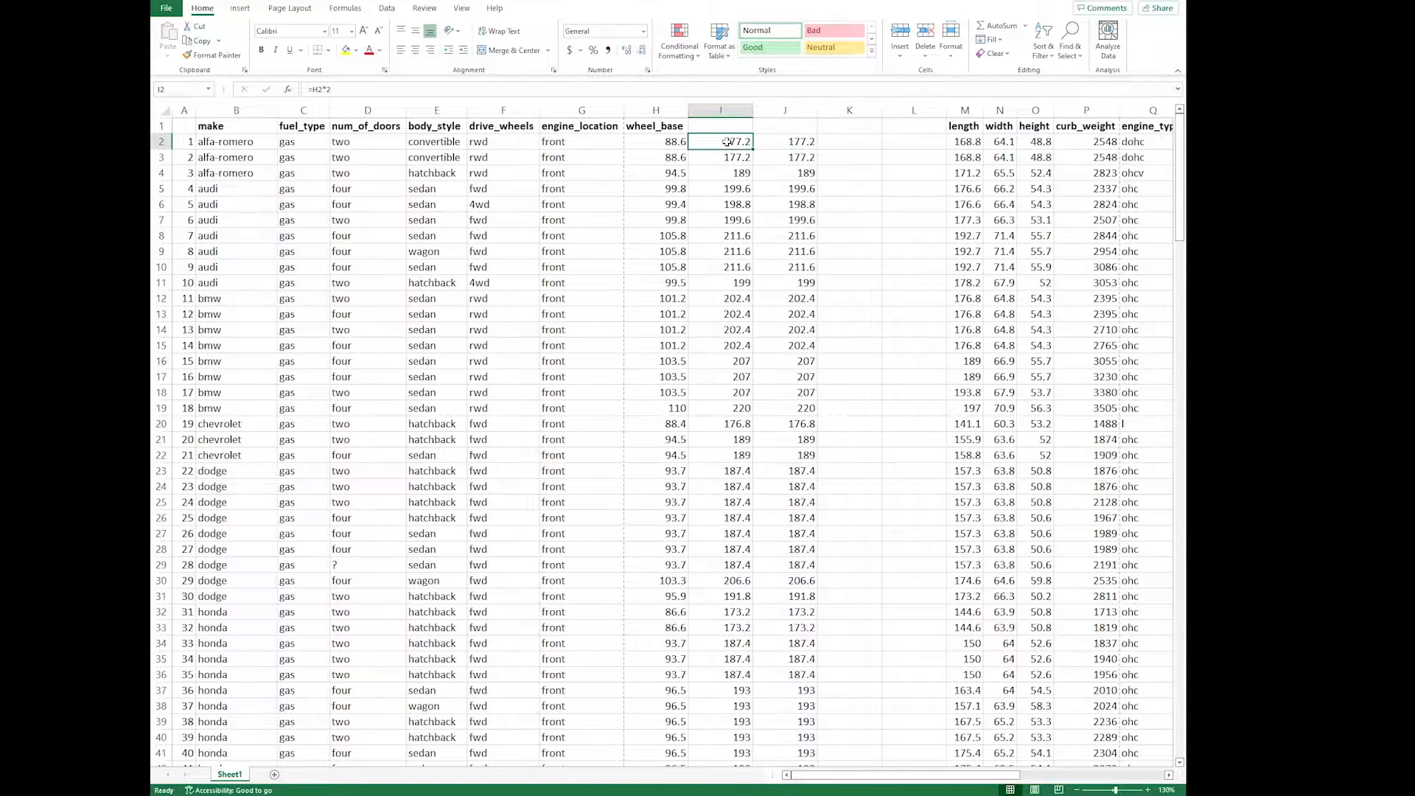
left_click(794, 140)
left_click_drag(329, 89, 295, 93)
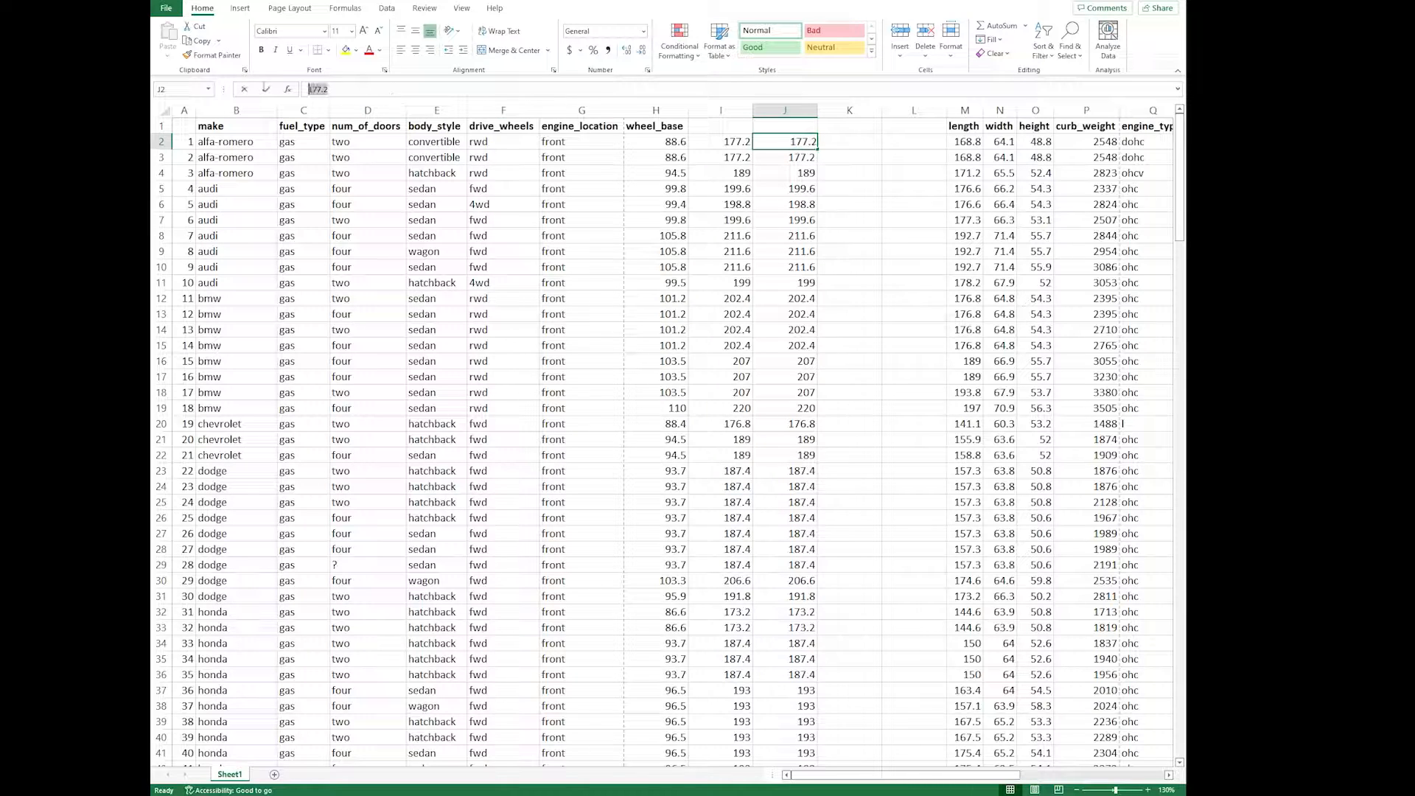
left_click(347, 89)
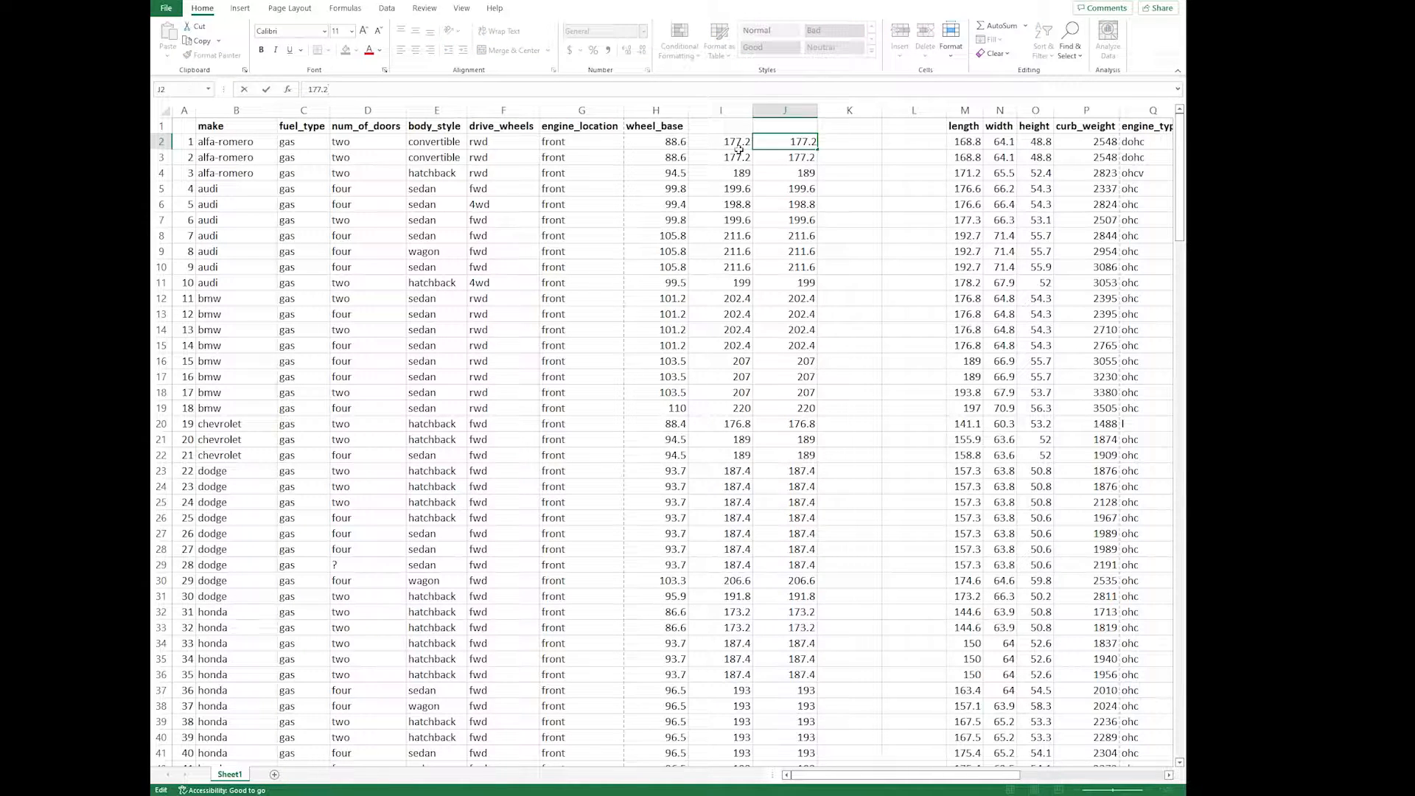
left_click(739, 155)
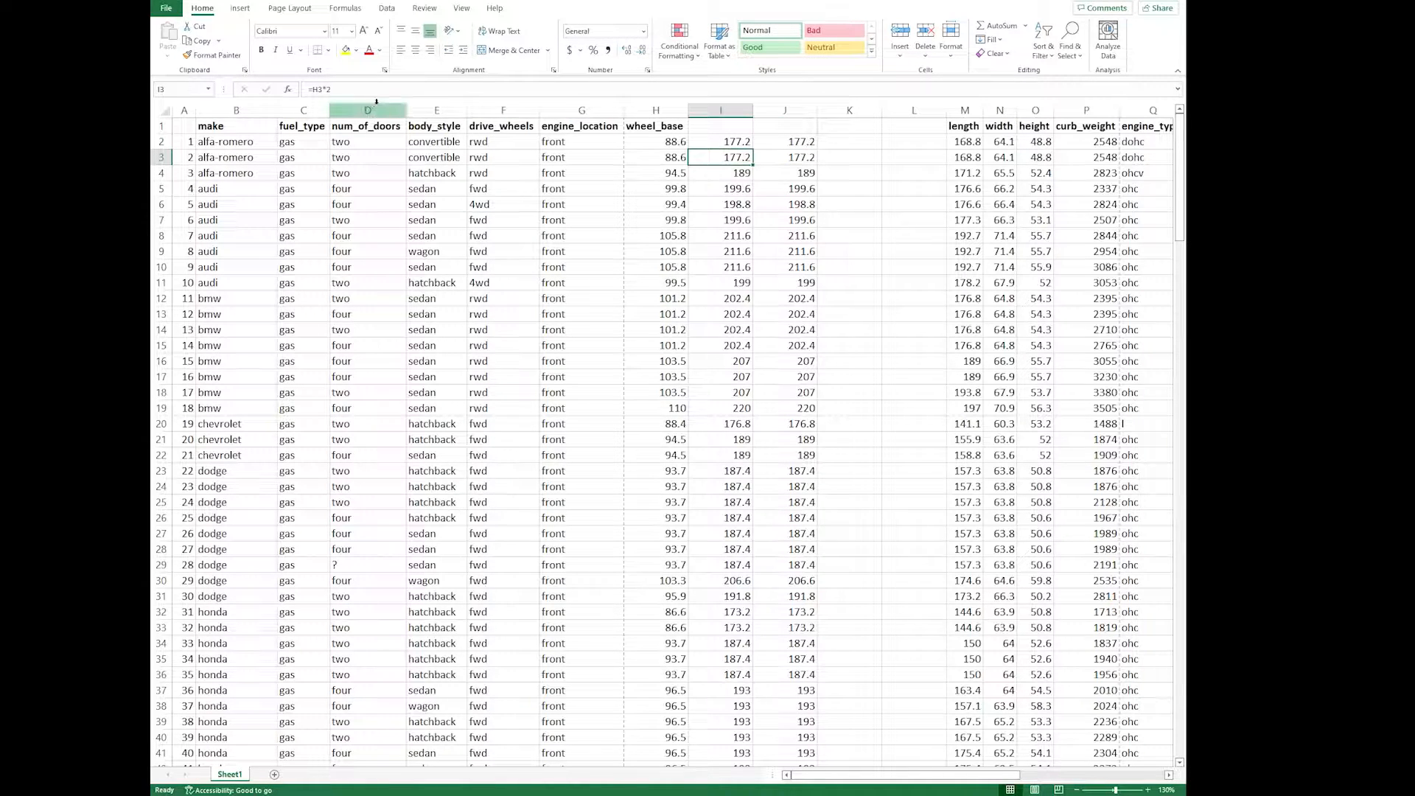
Step: Copy the formula cell I2 and paste it into K2 as a value only
left_click(736, 142)
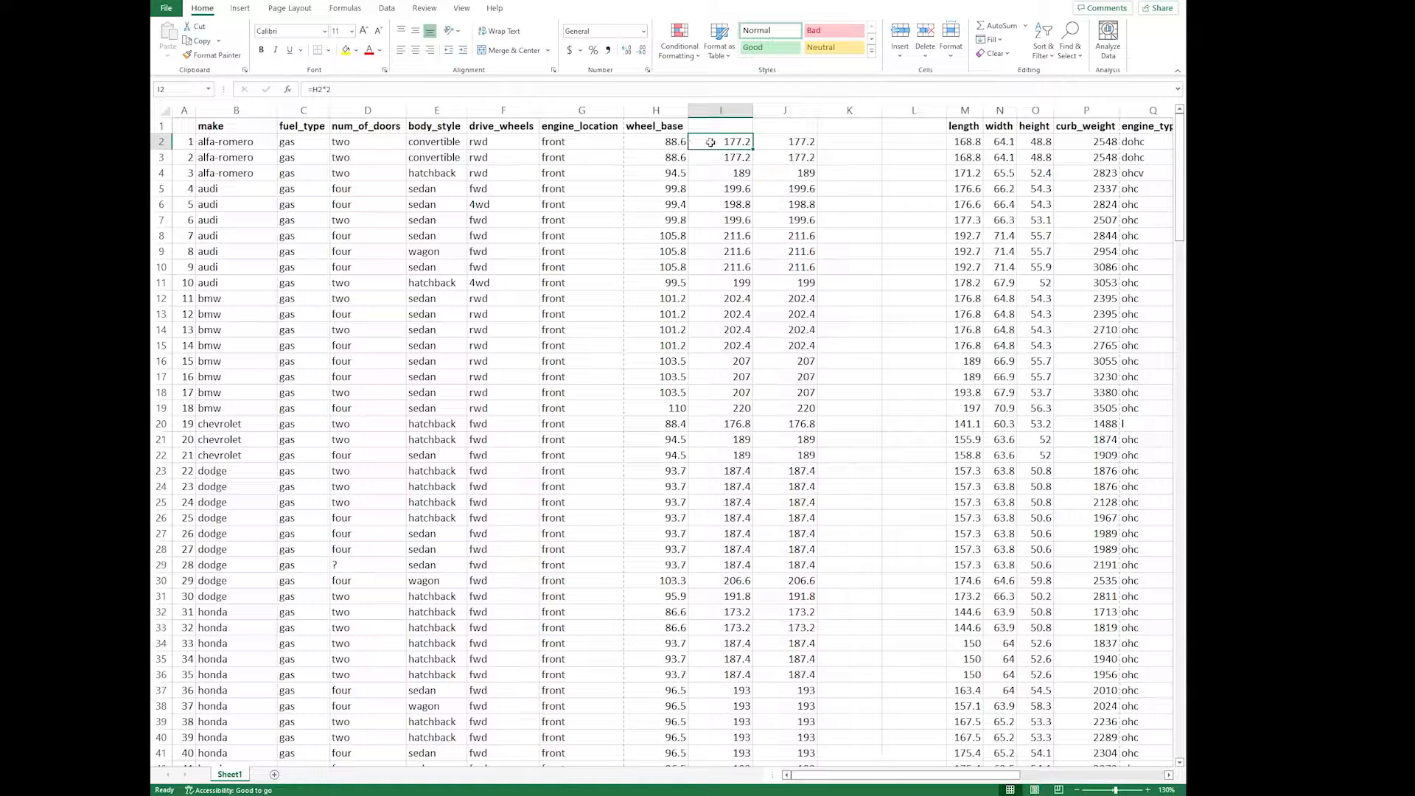
key("ctrl+c")
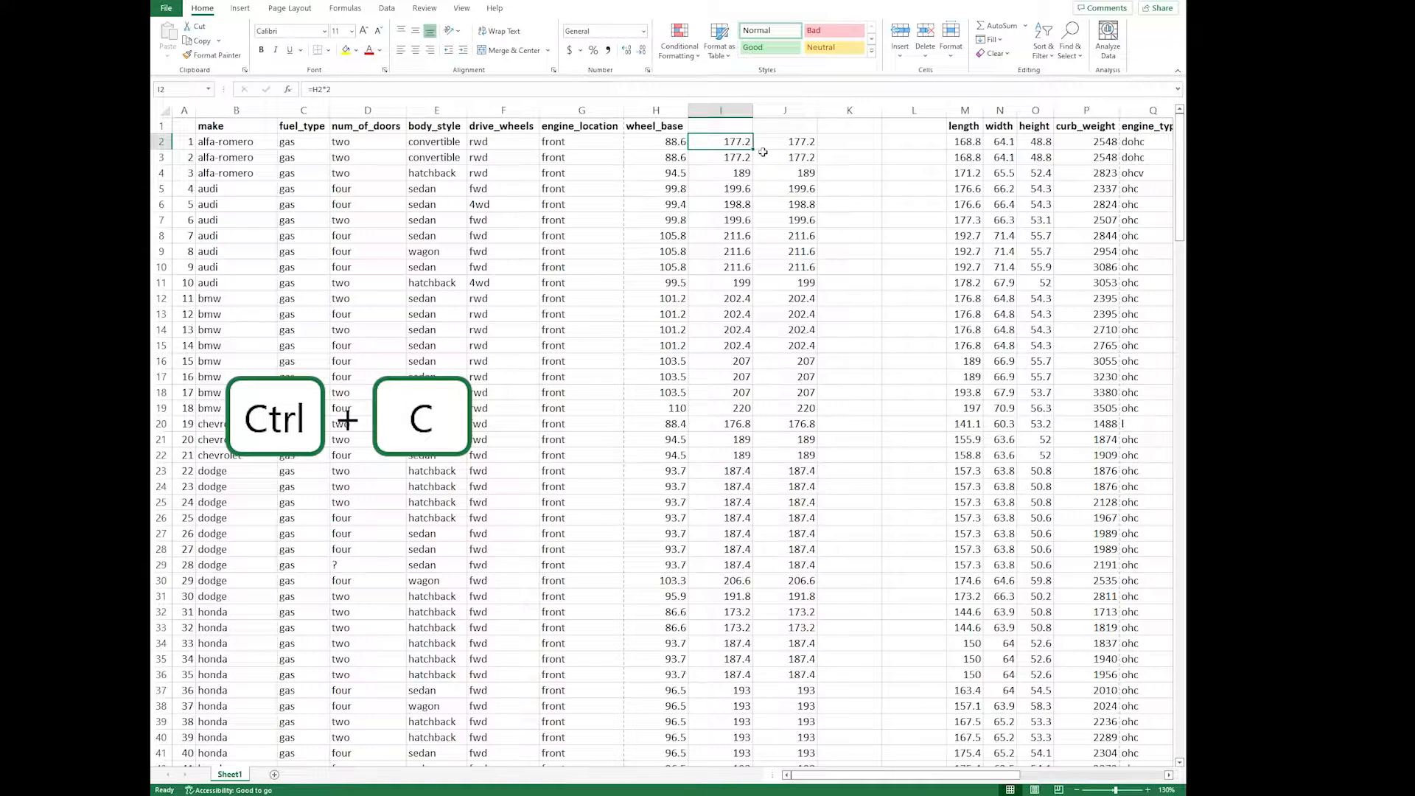
key("ctrl+v")
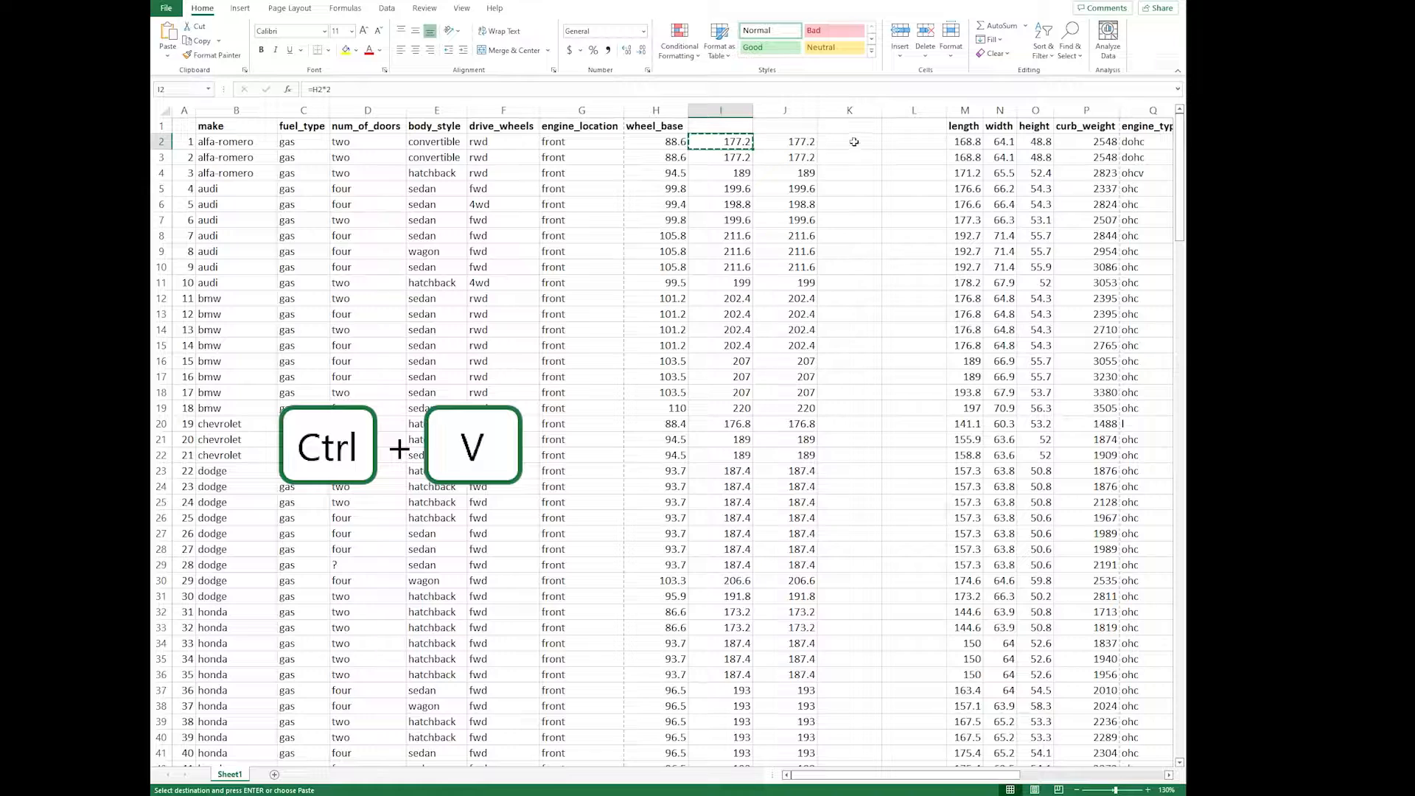
left_click(854, 142)
key("ctrl+v")
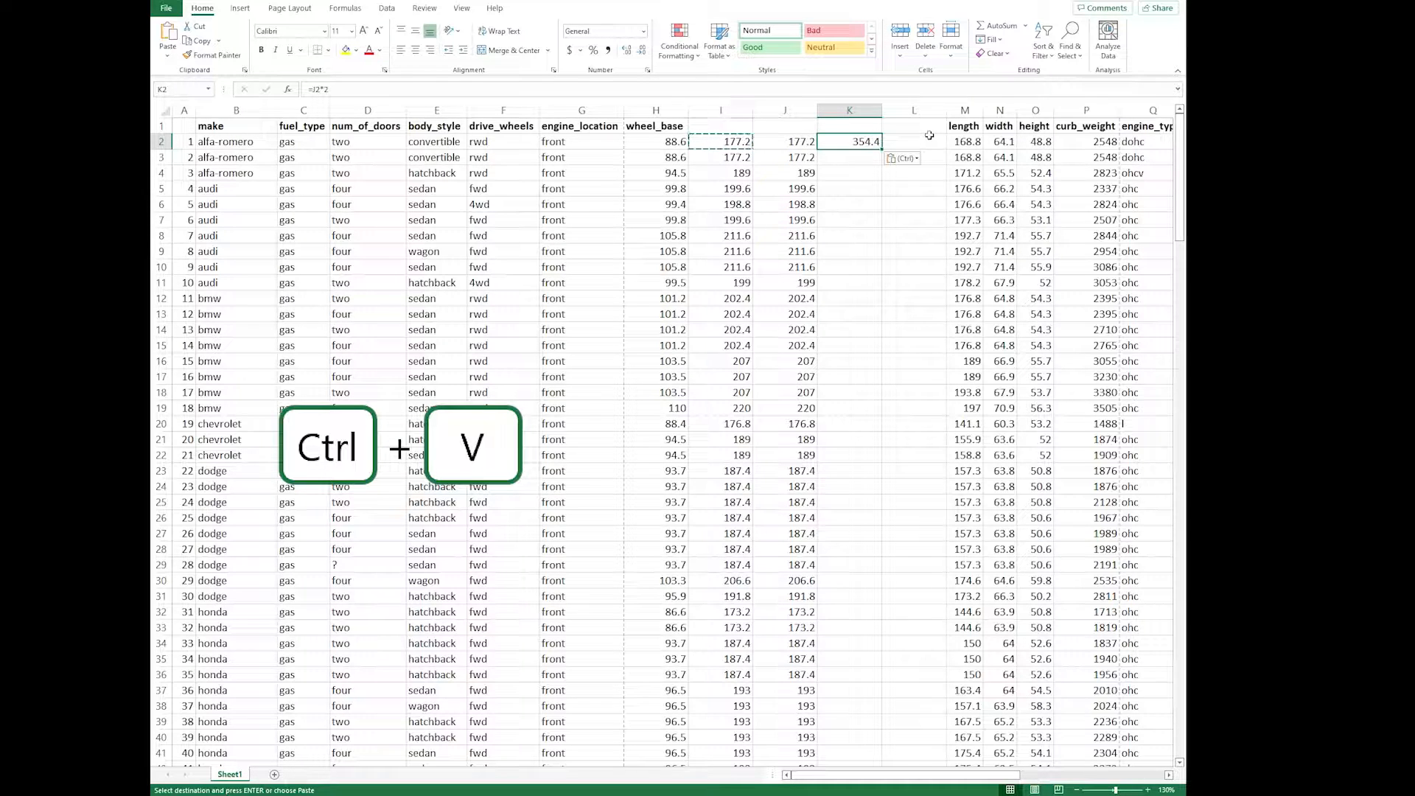
key("ctrl")
key("v")
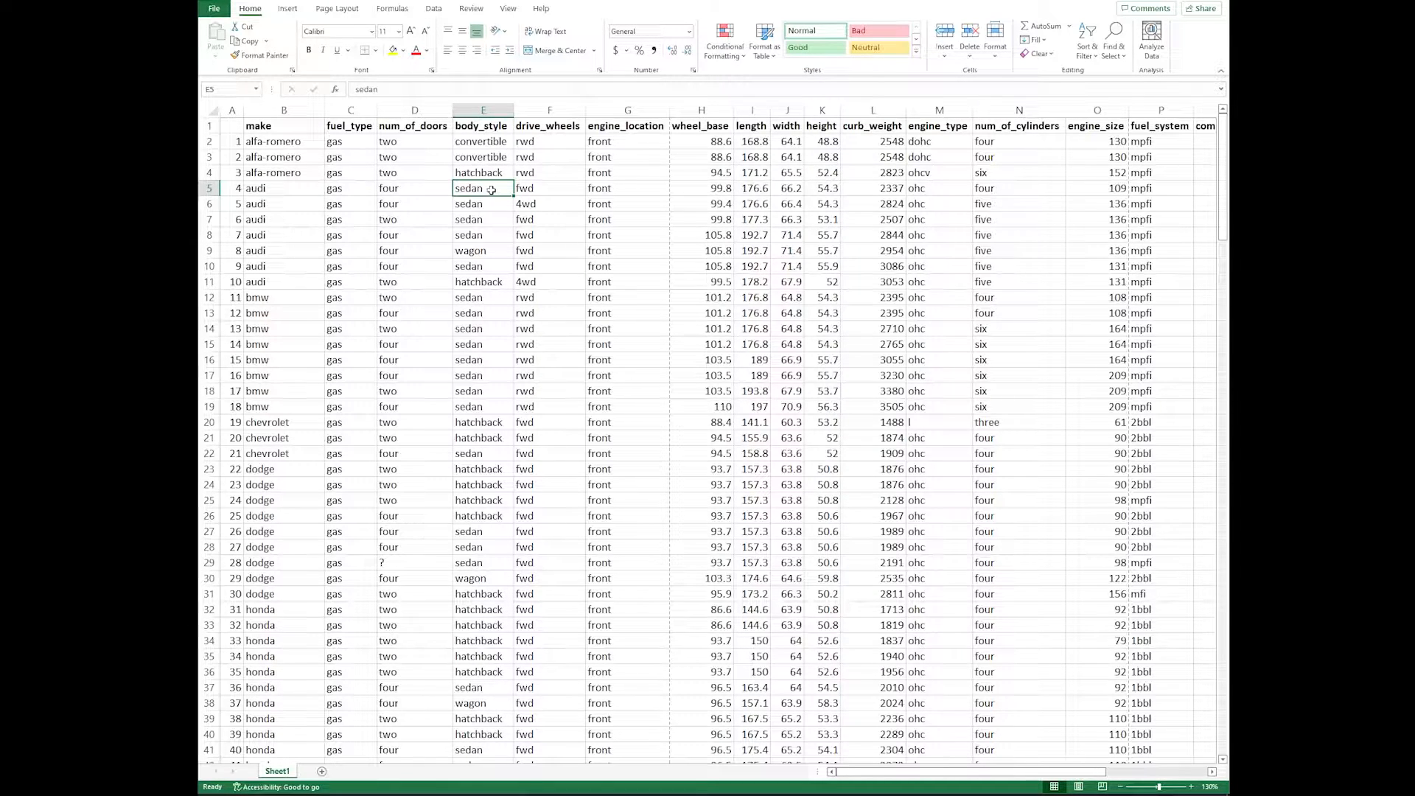
Step: Find all cells containing "sedan", enlarge and reposition the results window to view the list, then close it
key("ctrl+f")
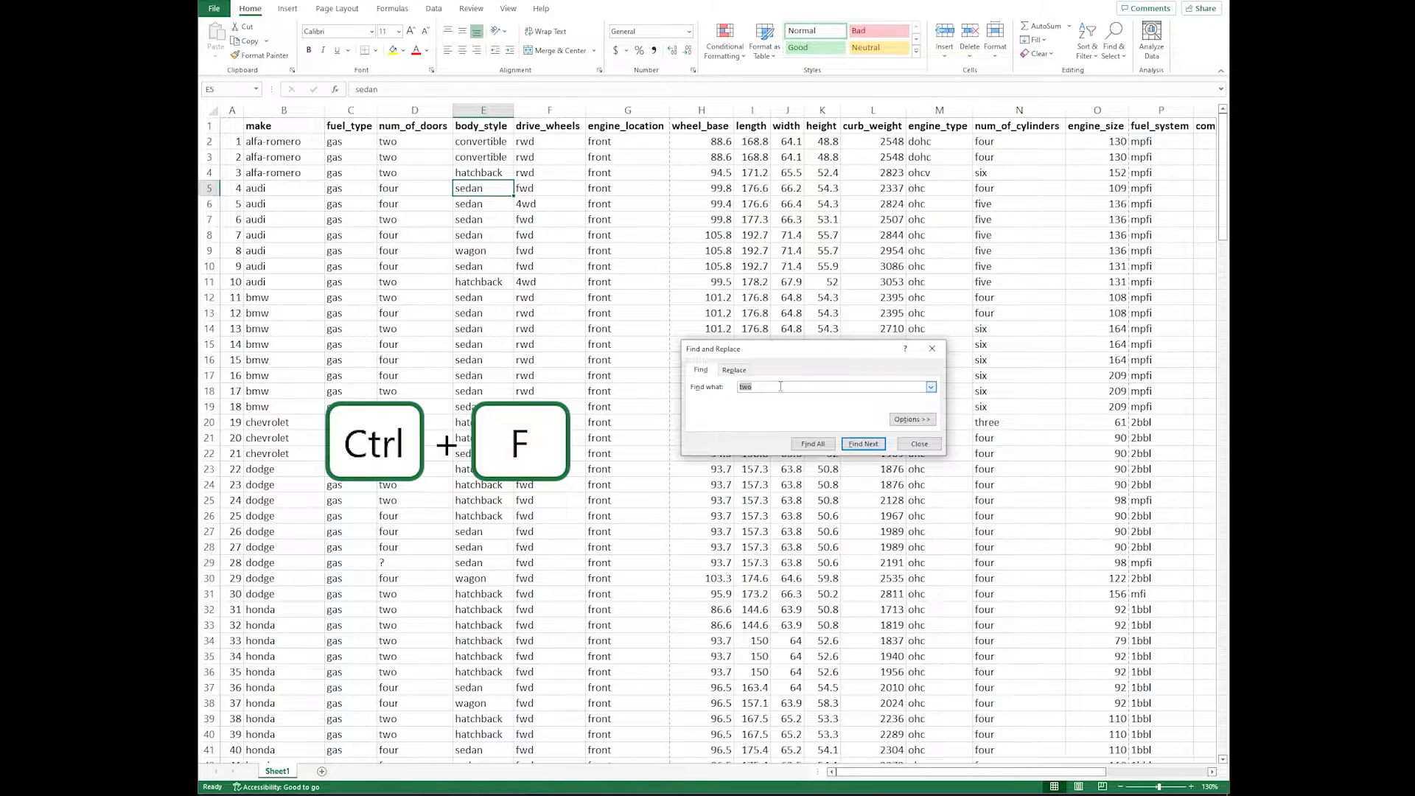
type("sedan")
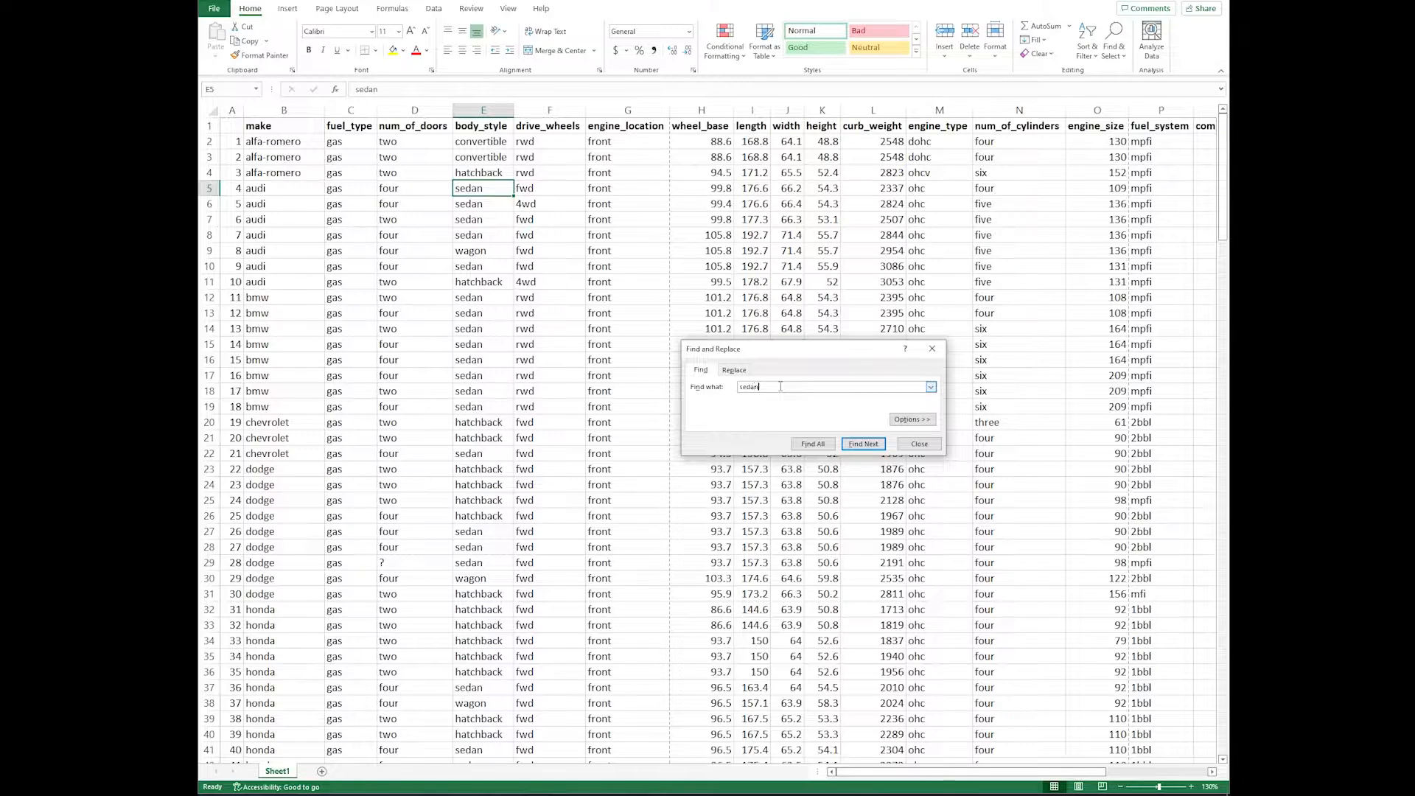
left_click(813, 444)
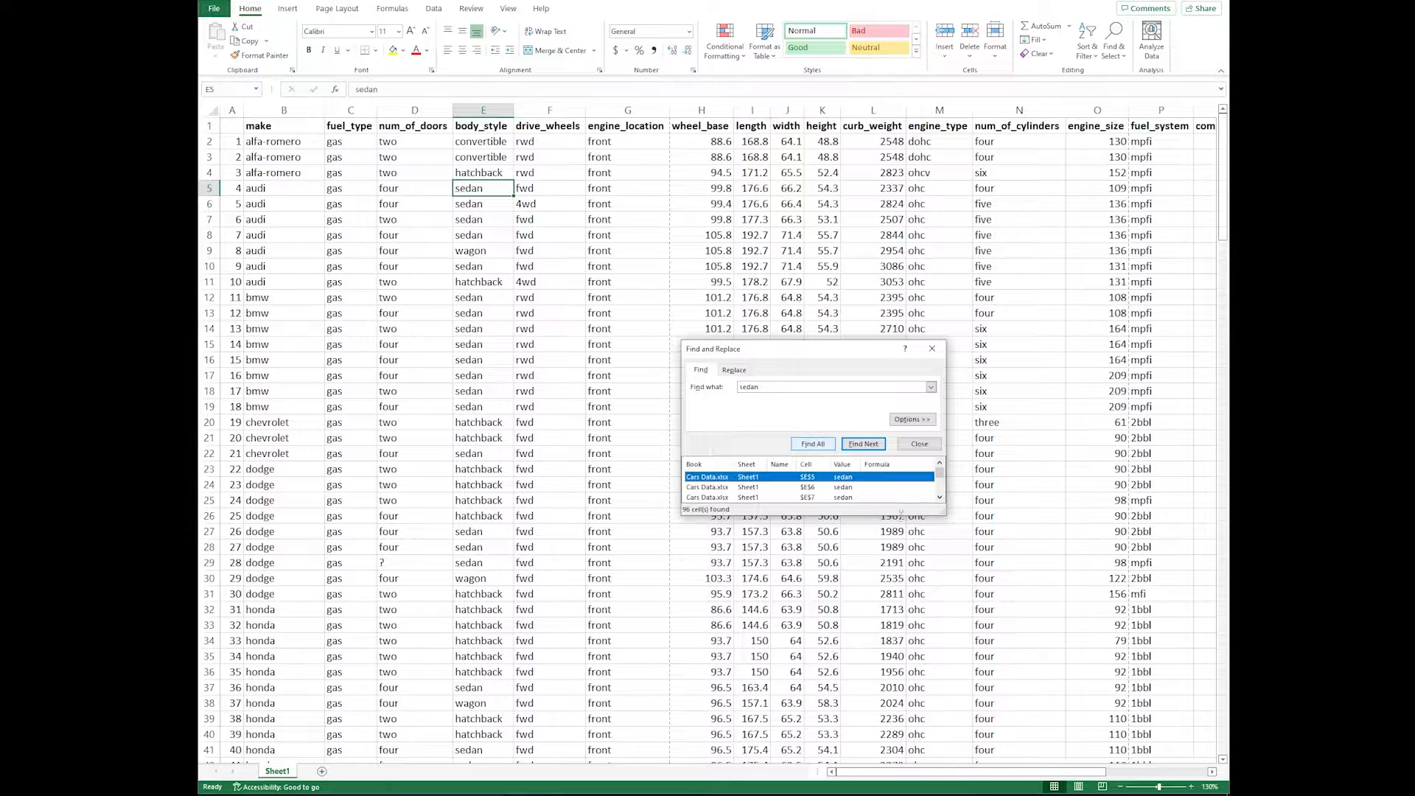
left_click_drag(946, 516, 1062, 707)
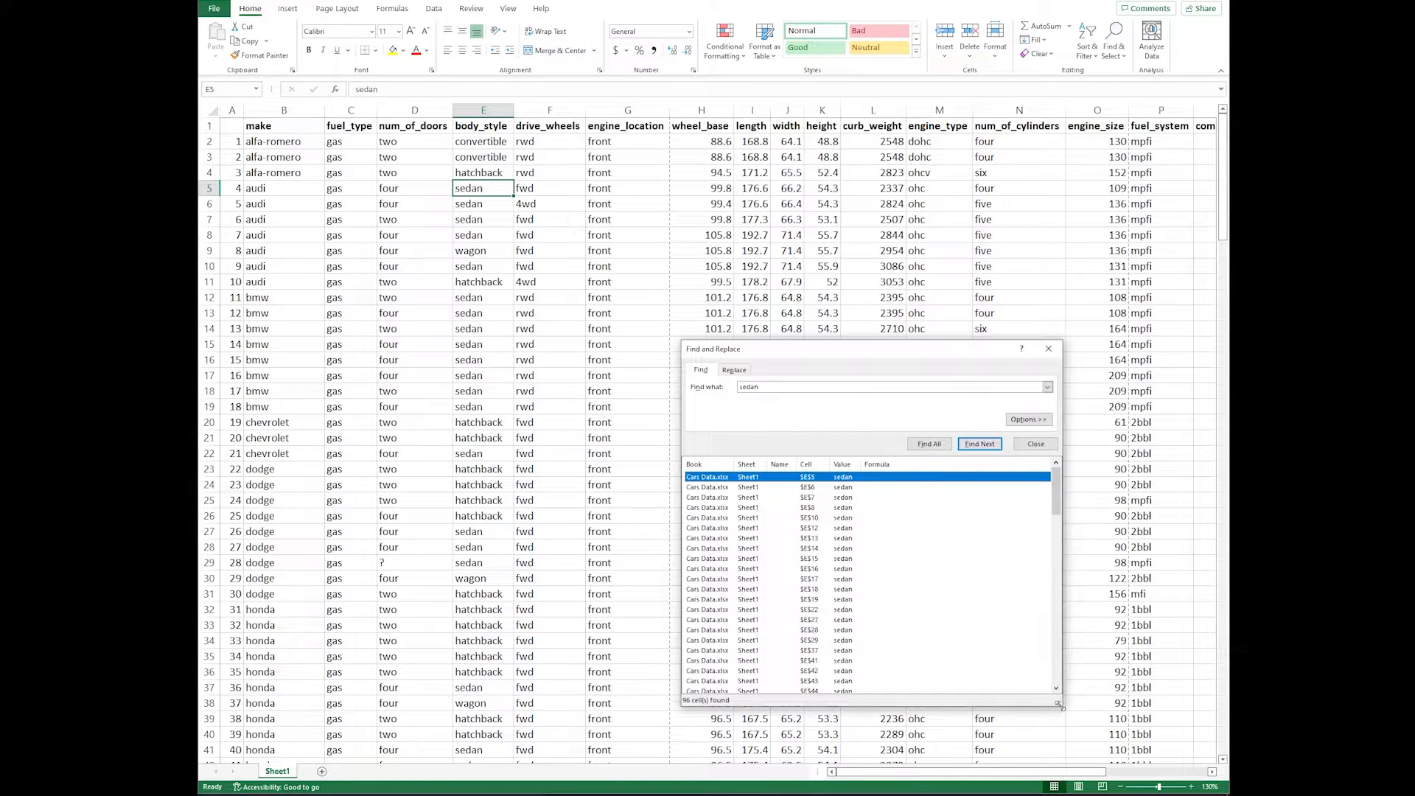
left_click_drag(814, 352, 691, 243)
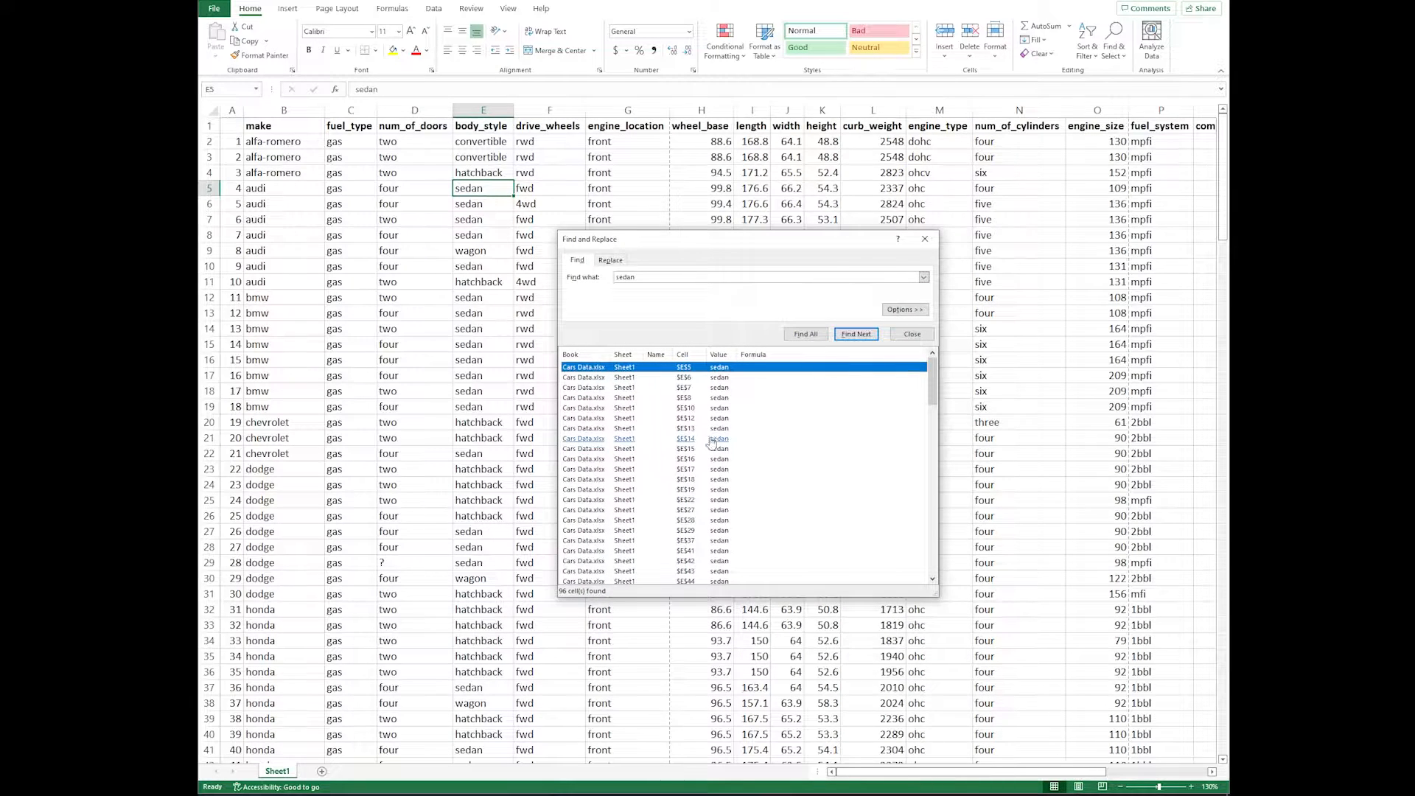
left_click(913, 334)
left_click(489, 172)
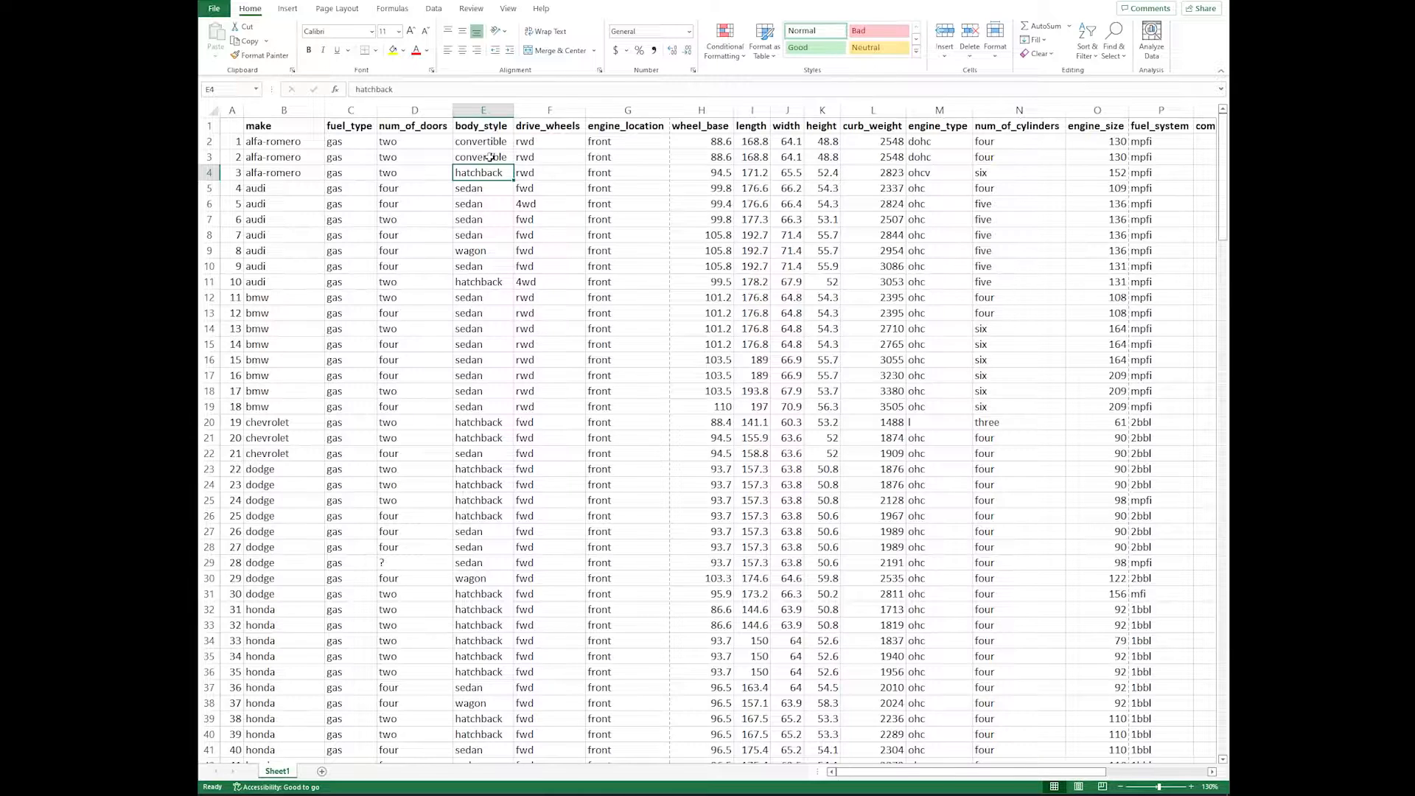
Step: Replace every "two" with 2 in the num_of_doors column only, then close the Find and Replace window
left_click(426, 127)
key("ctrl+shift+Down")
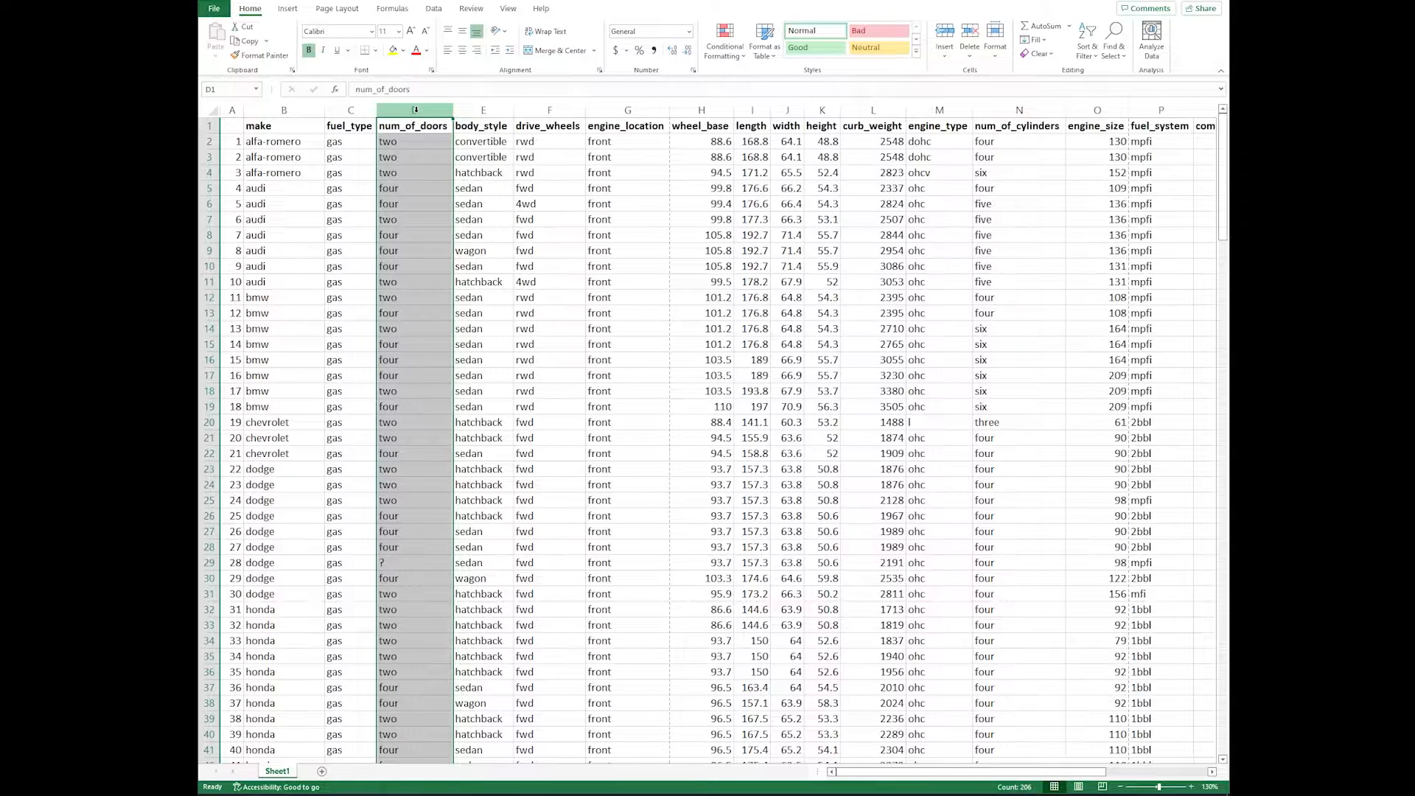
key("ctrl+h")
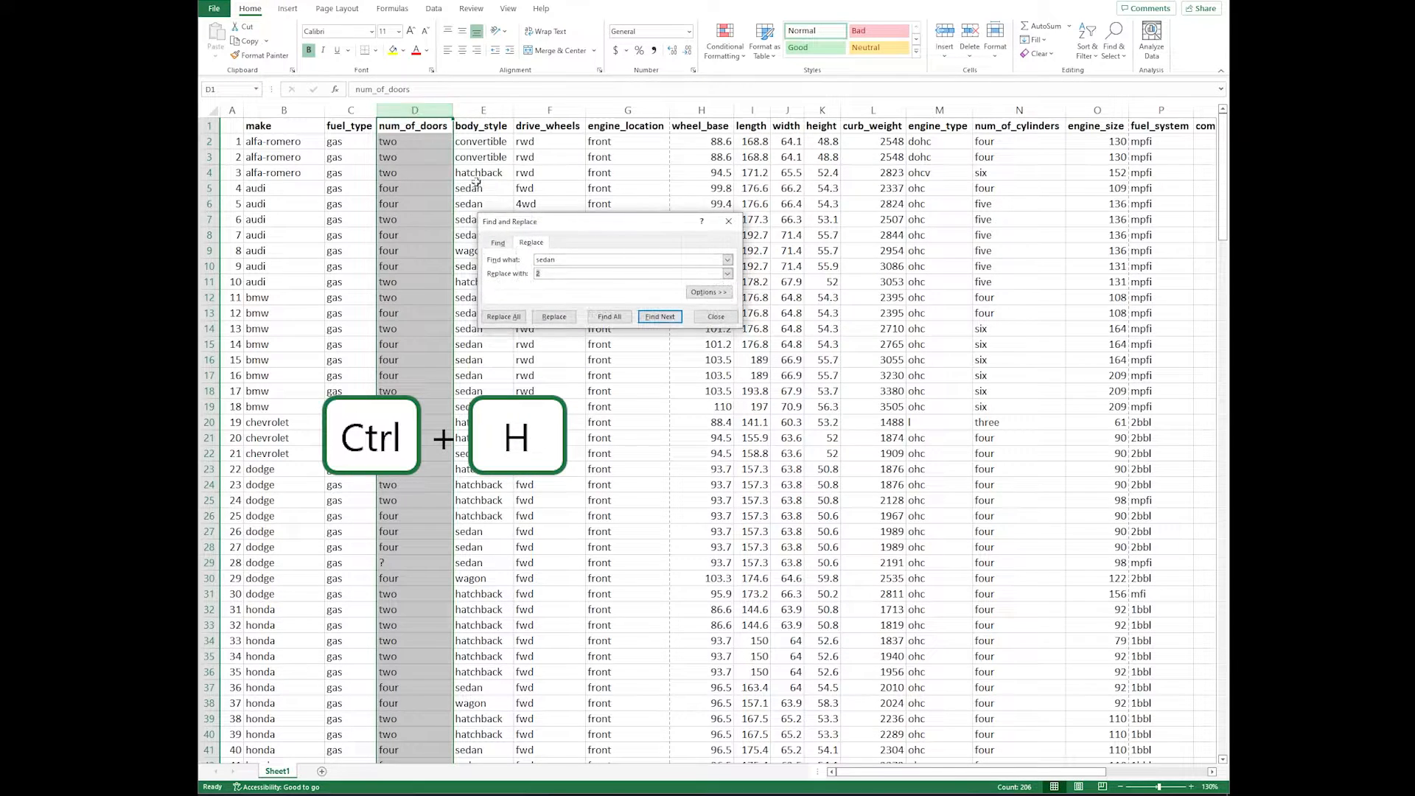
left_click_drag(531, 223, 527, 193)
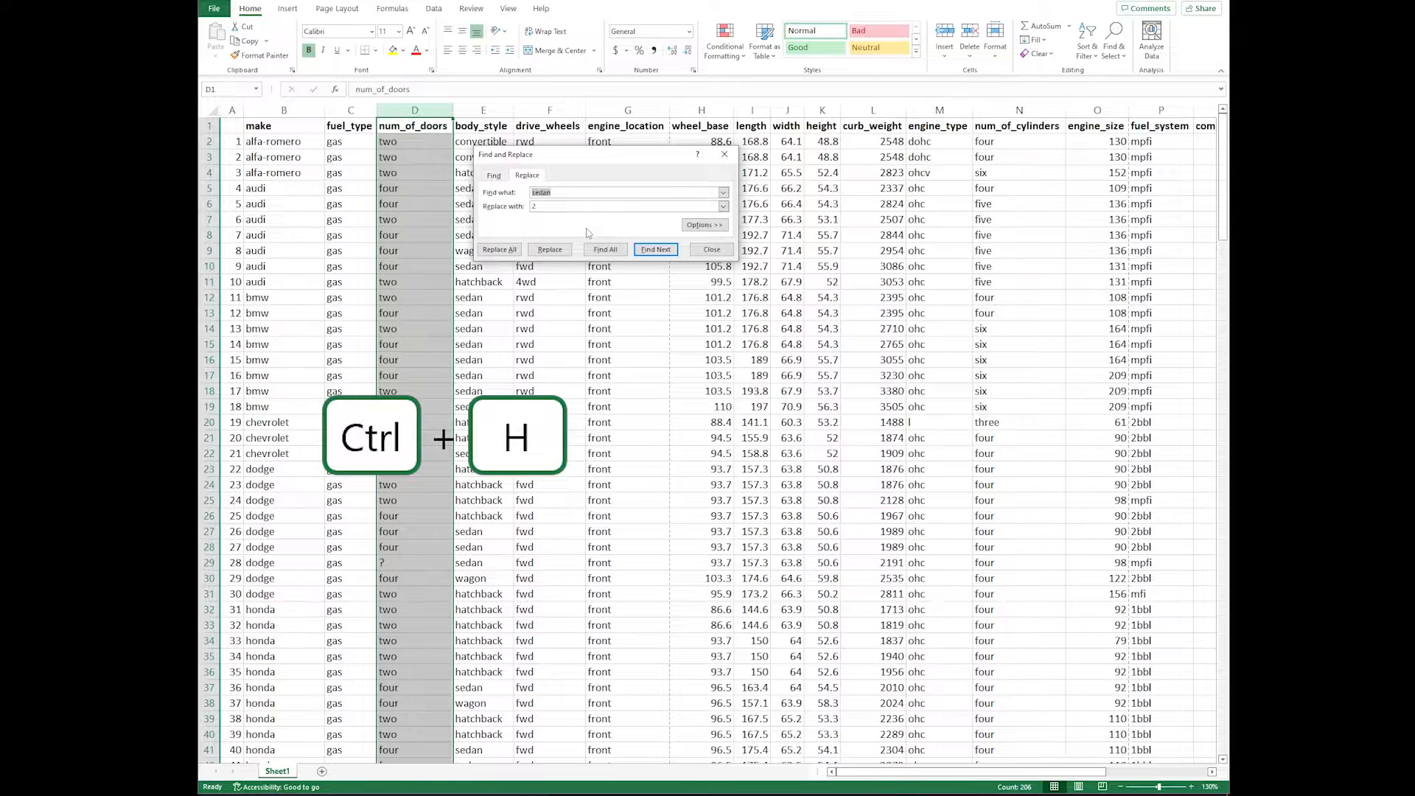
type("two")
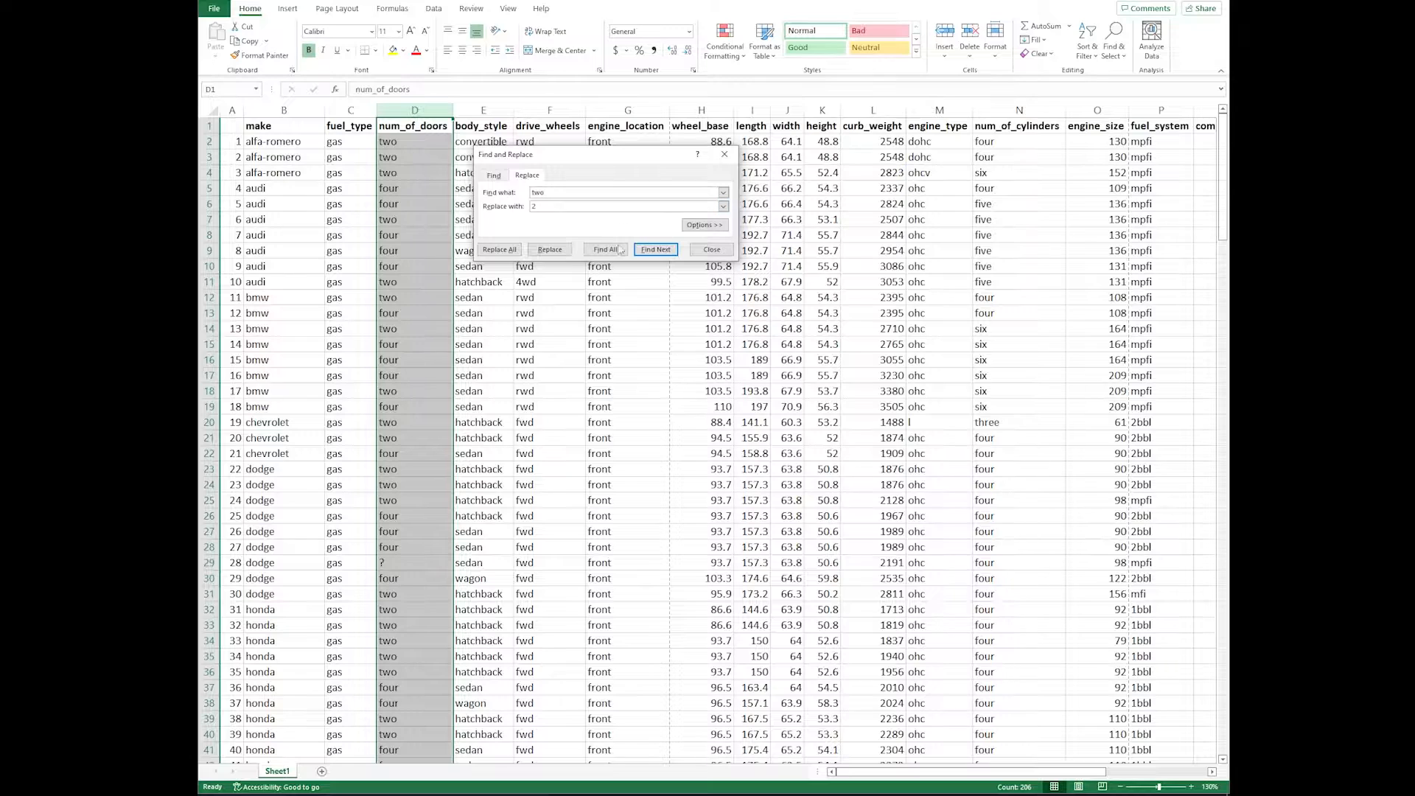
left_click(502, 250)
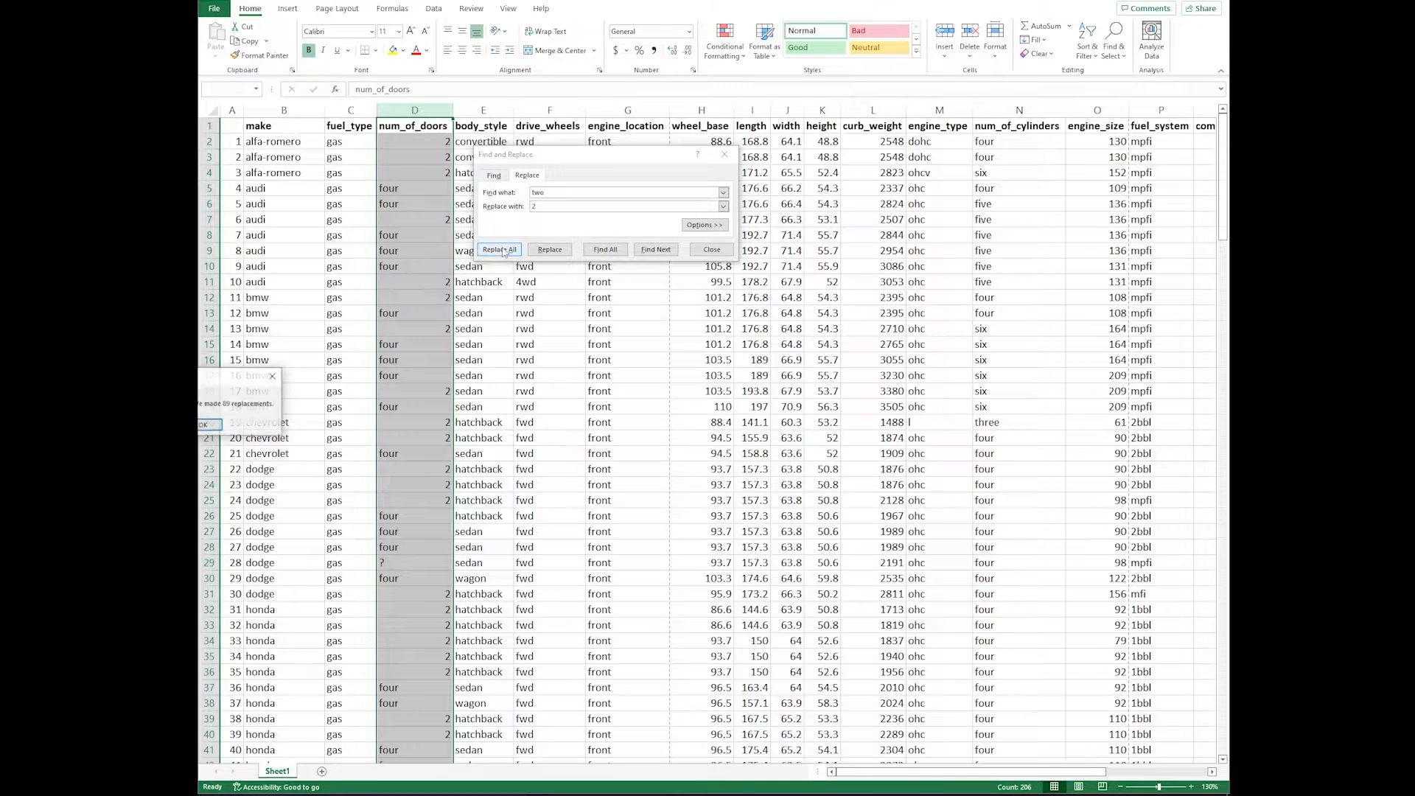
left_click(200, 426)
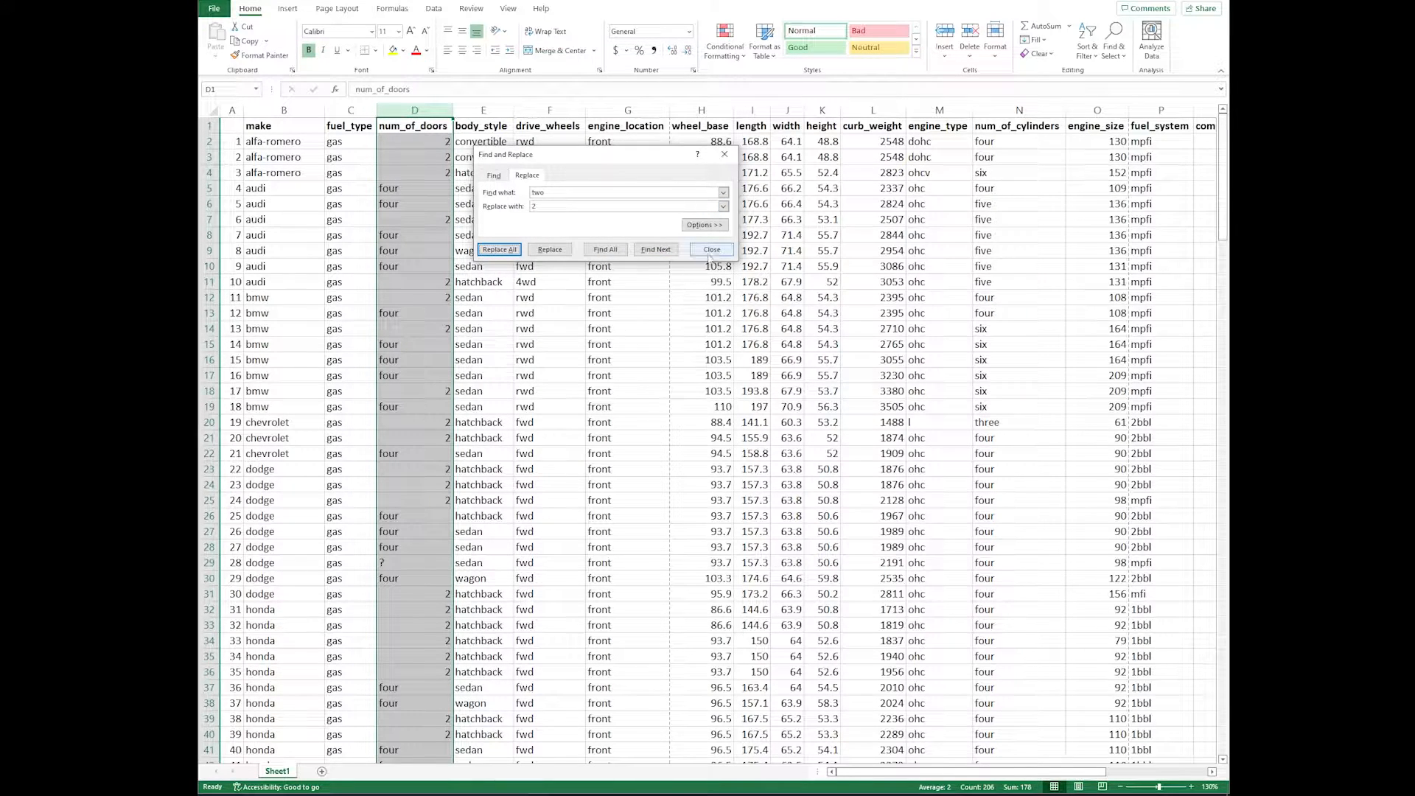
left_click(712, 250)
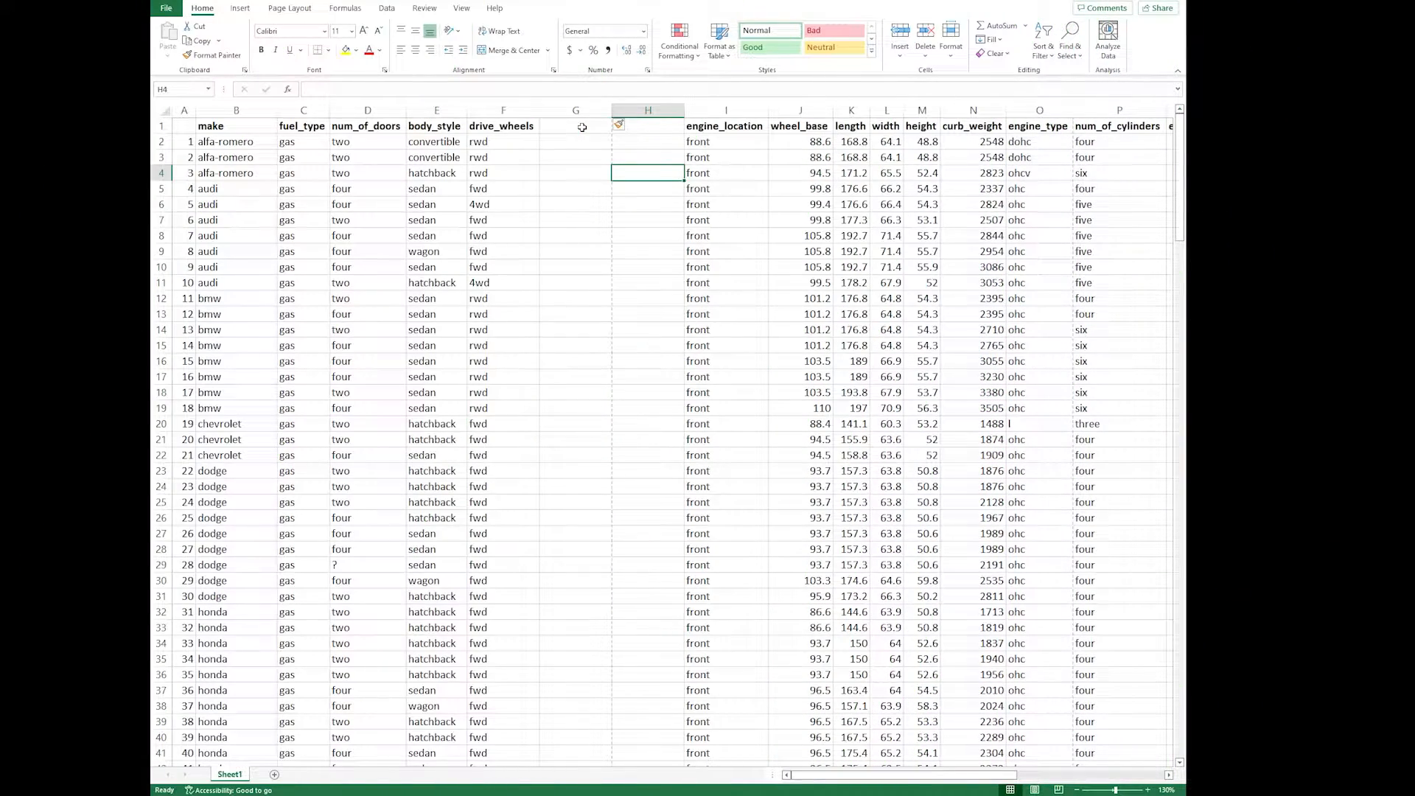
Step: Enter the example text "rwd convertible" in cell G2, combining the first car's drive_wheels and body_style values
left_click(582, 125)
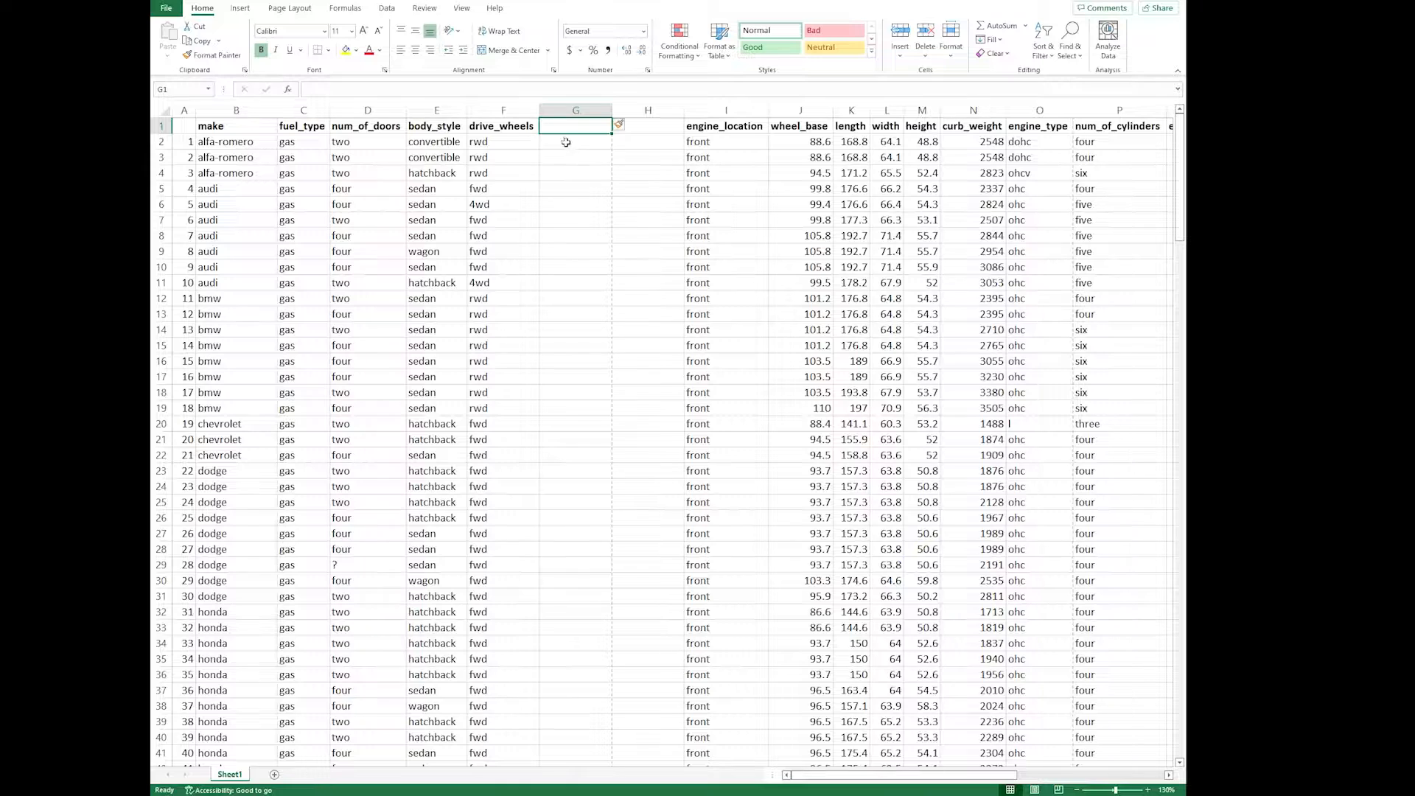
left_click(568, 143)
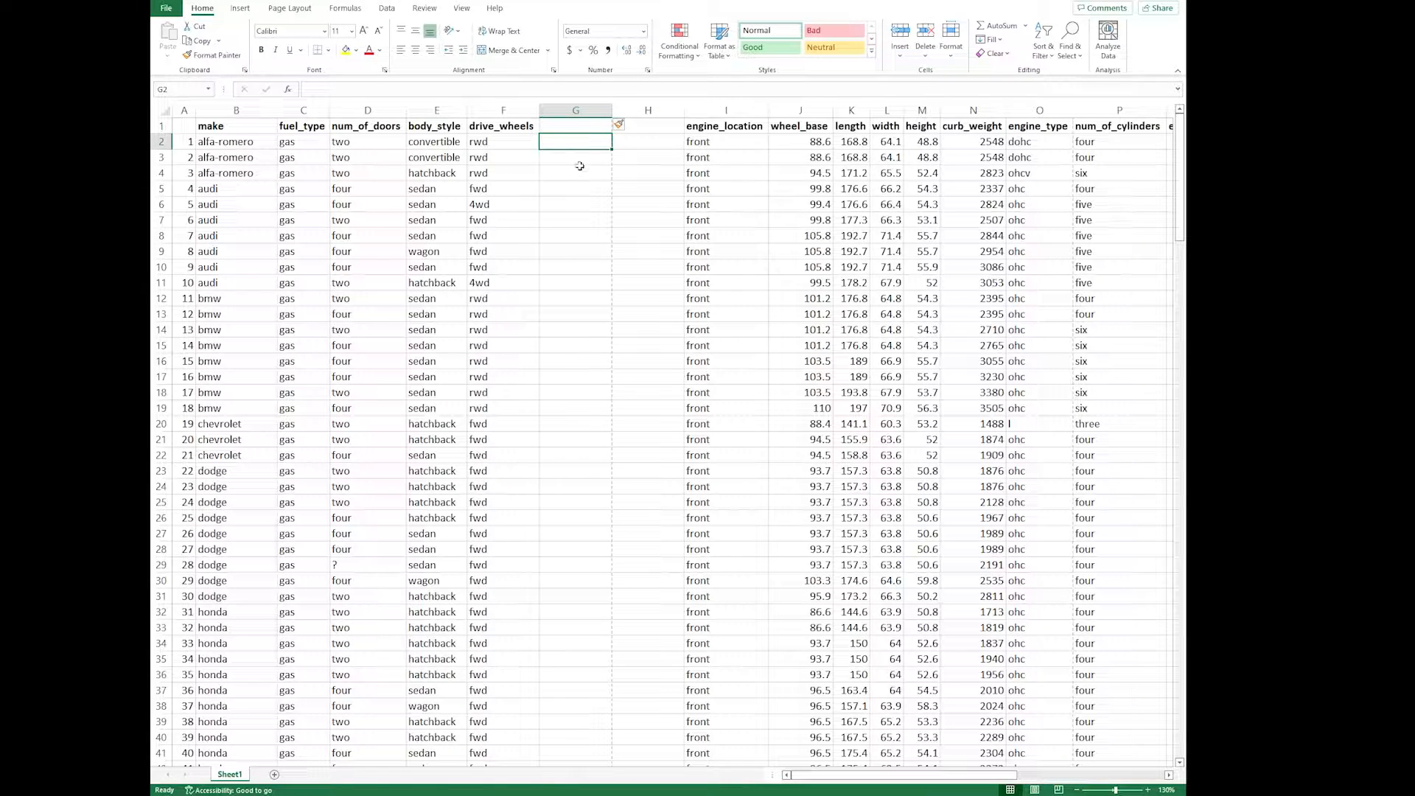
left_click(577, 125)
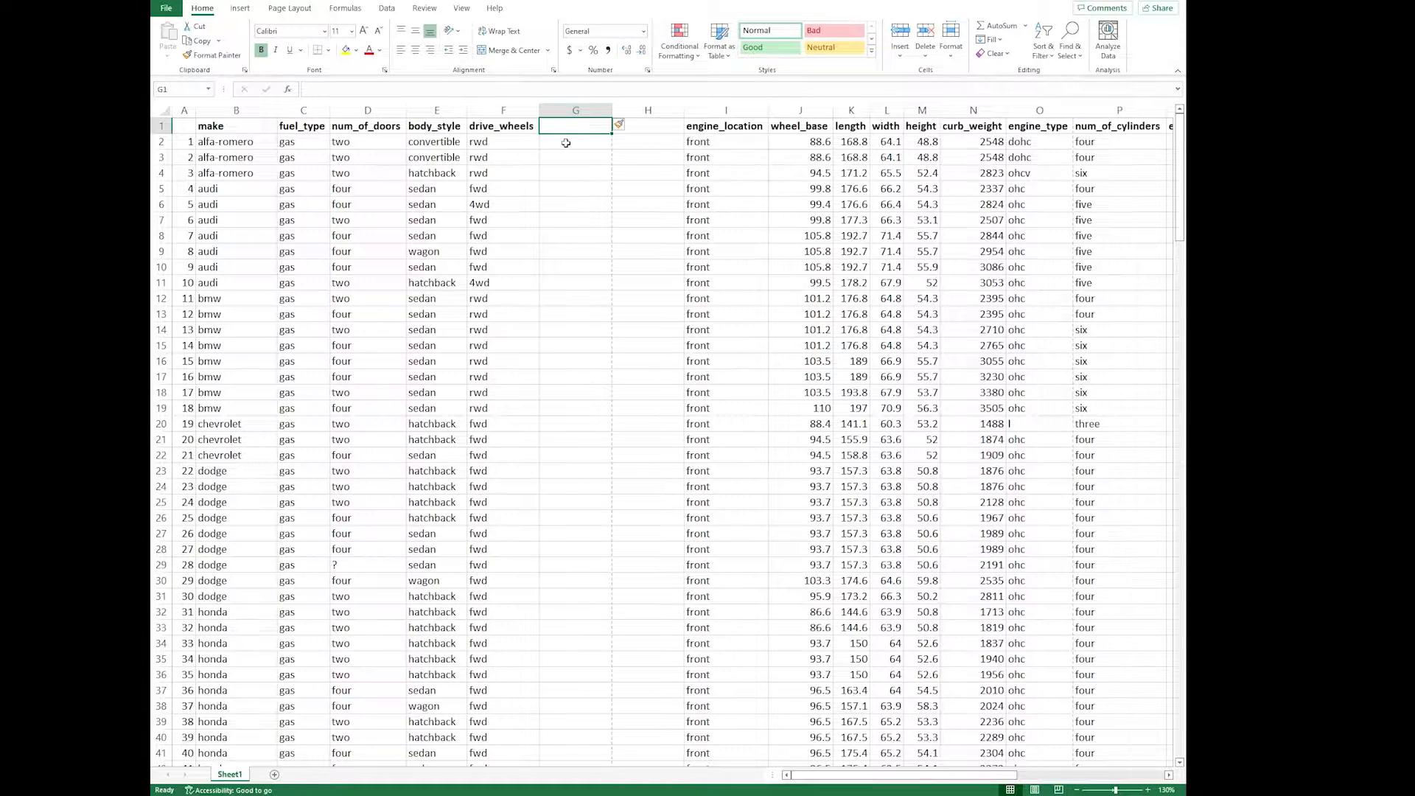
left_click(566, 142)
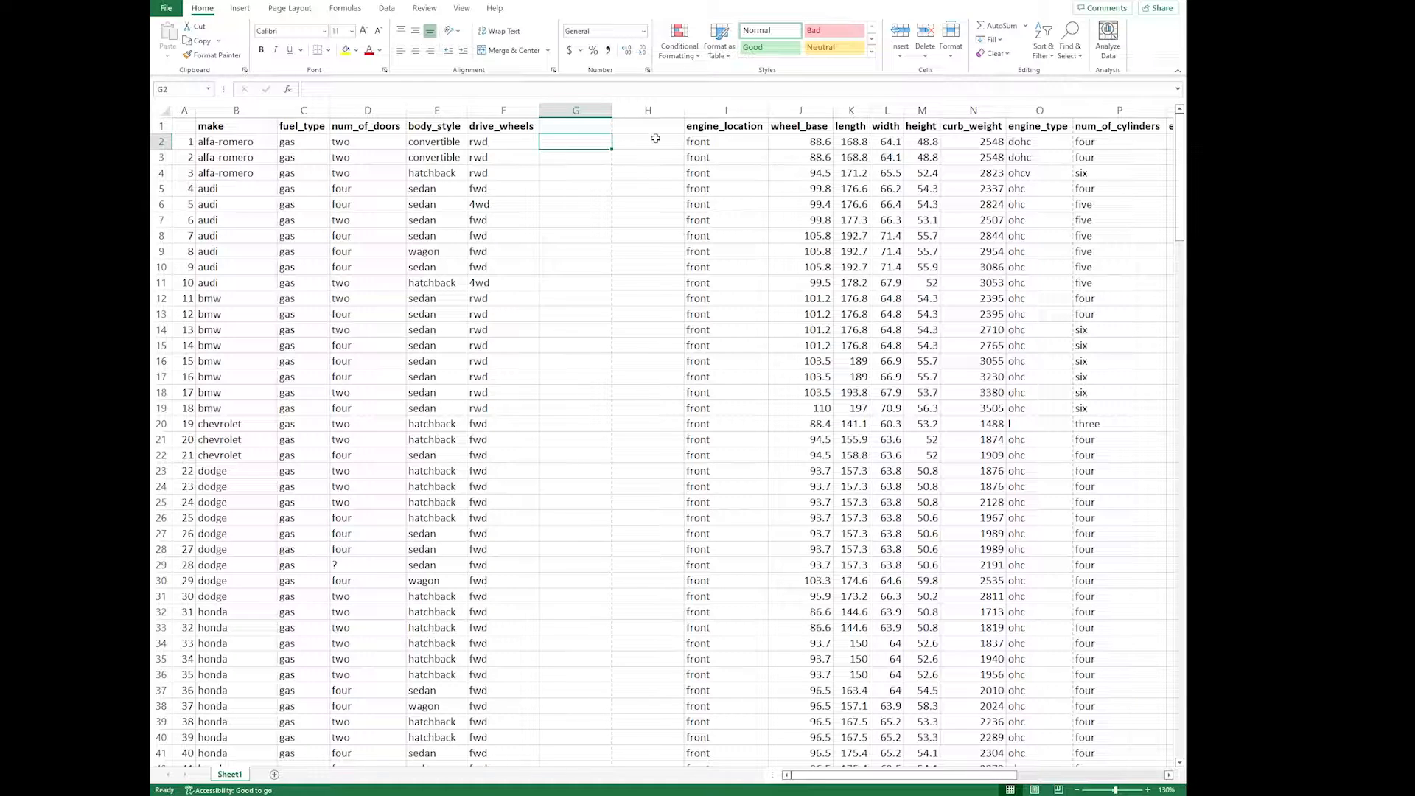
type("rw")
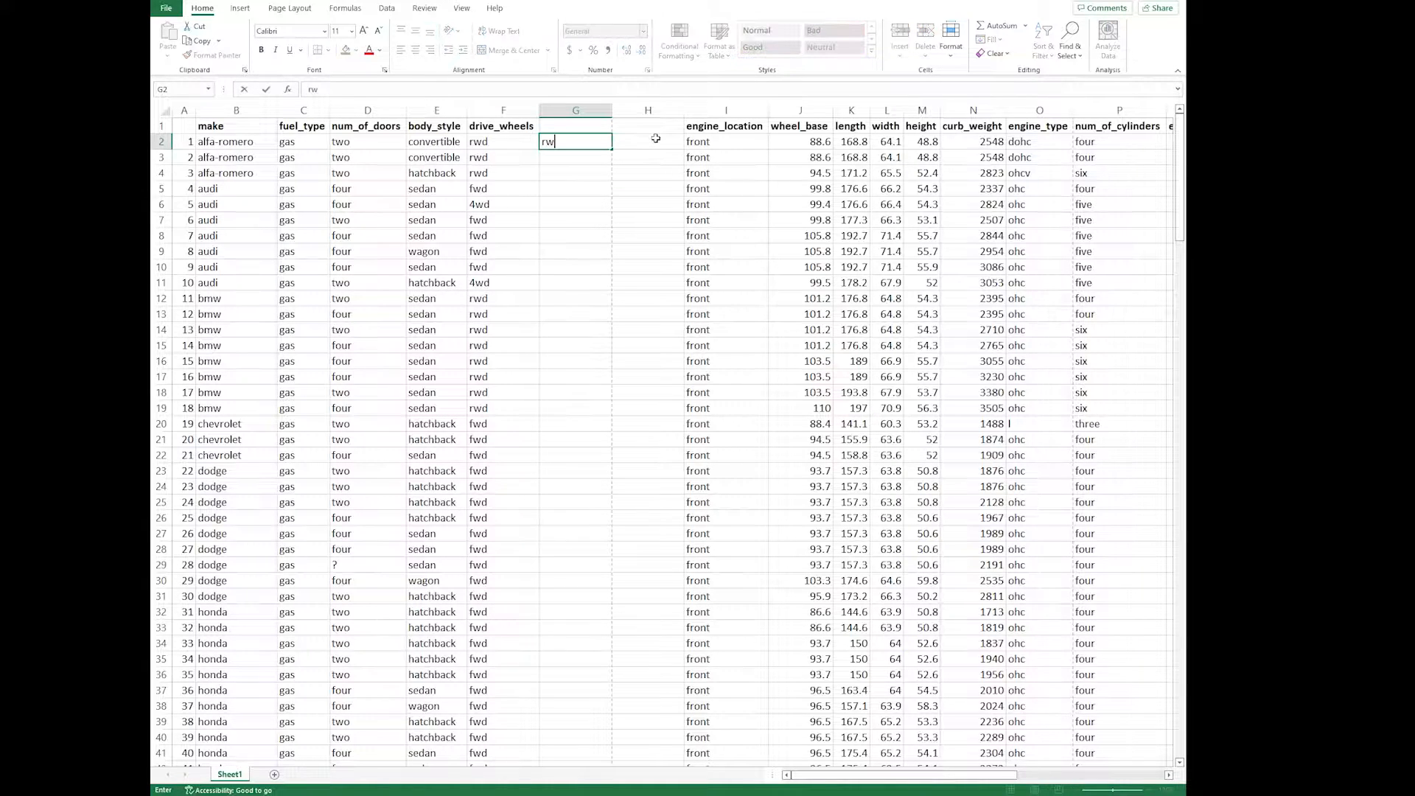
type("d convertible")
key("Return")
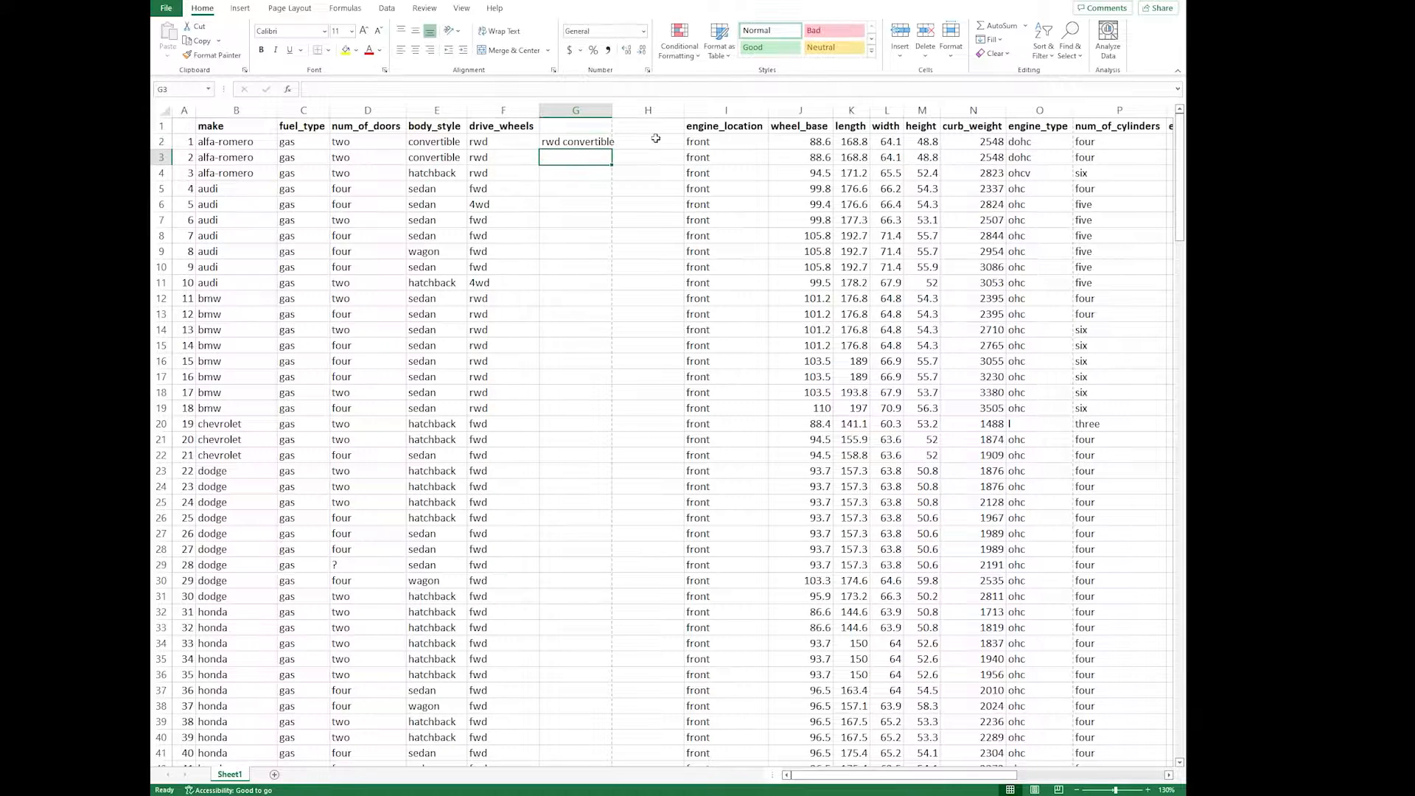
Step: Widen column G slightly and Flash Fill it down from the example in G2
left_click_drag(612, 109, 629, 110)
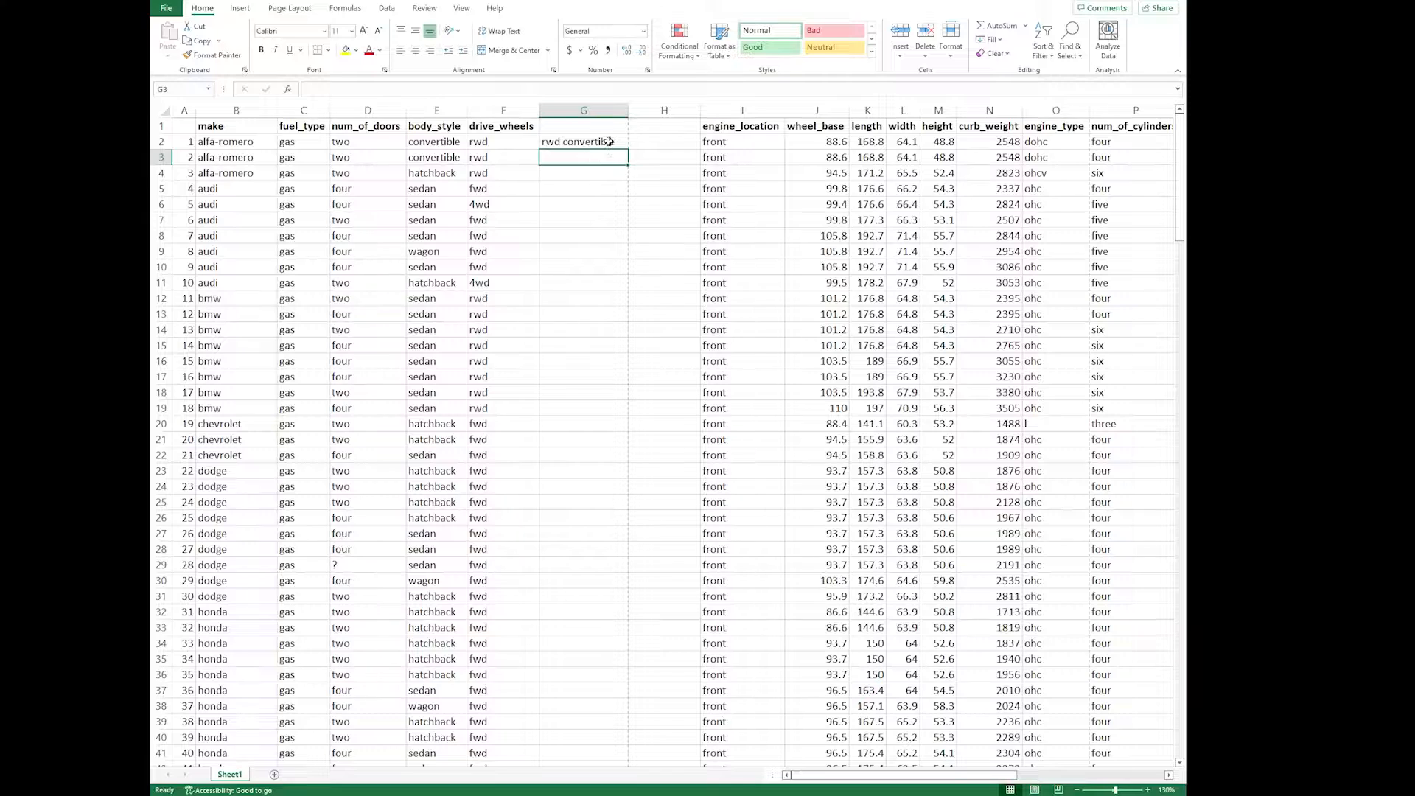
left_click(609, 140)
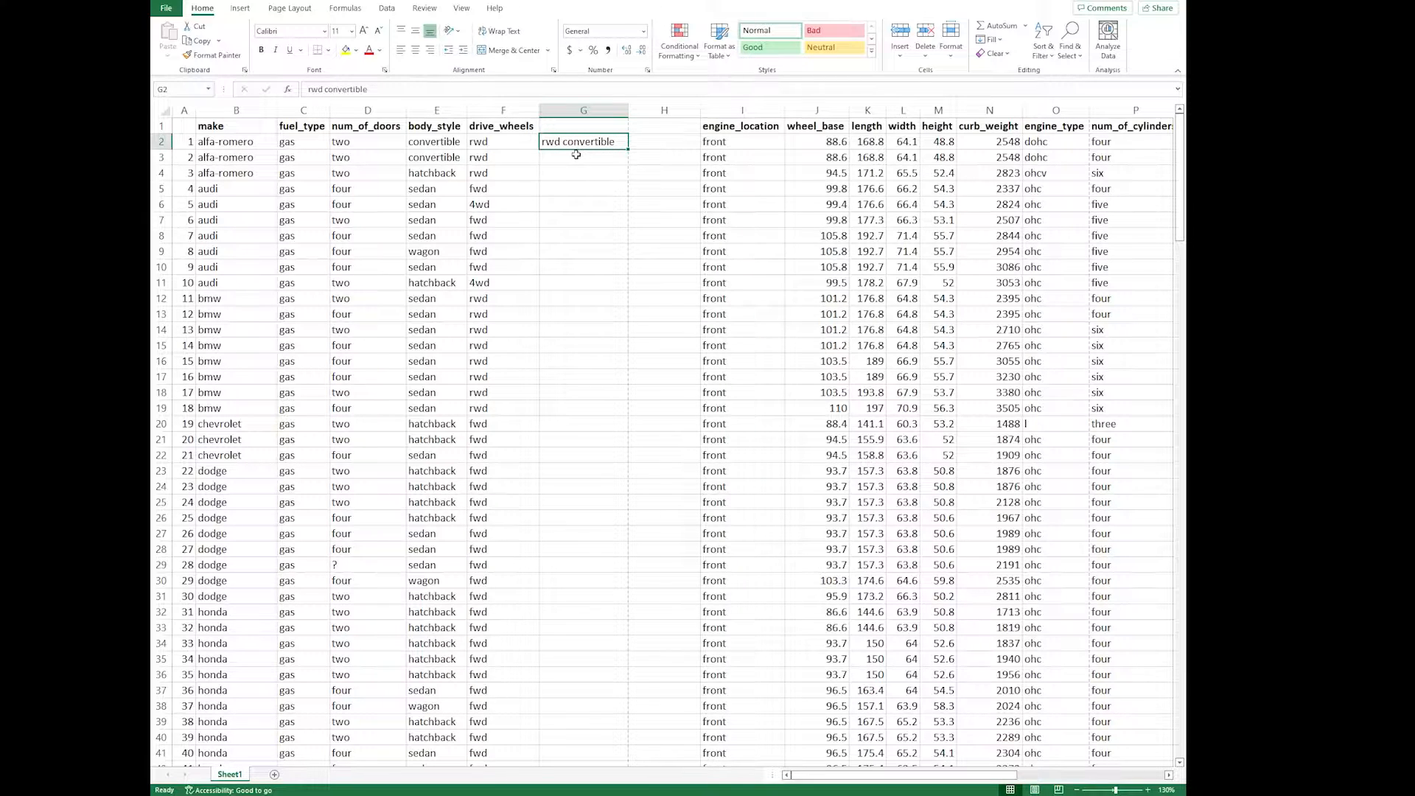
key("ctrl+e")
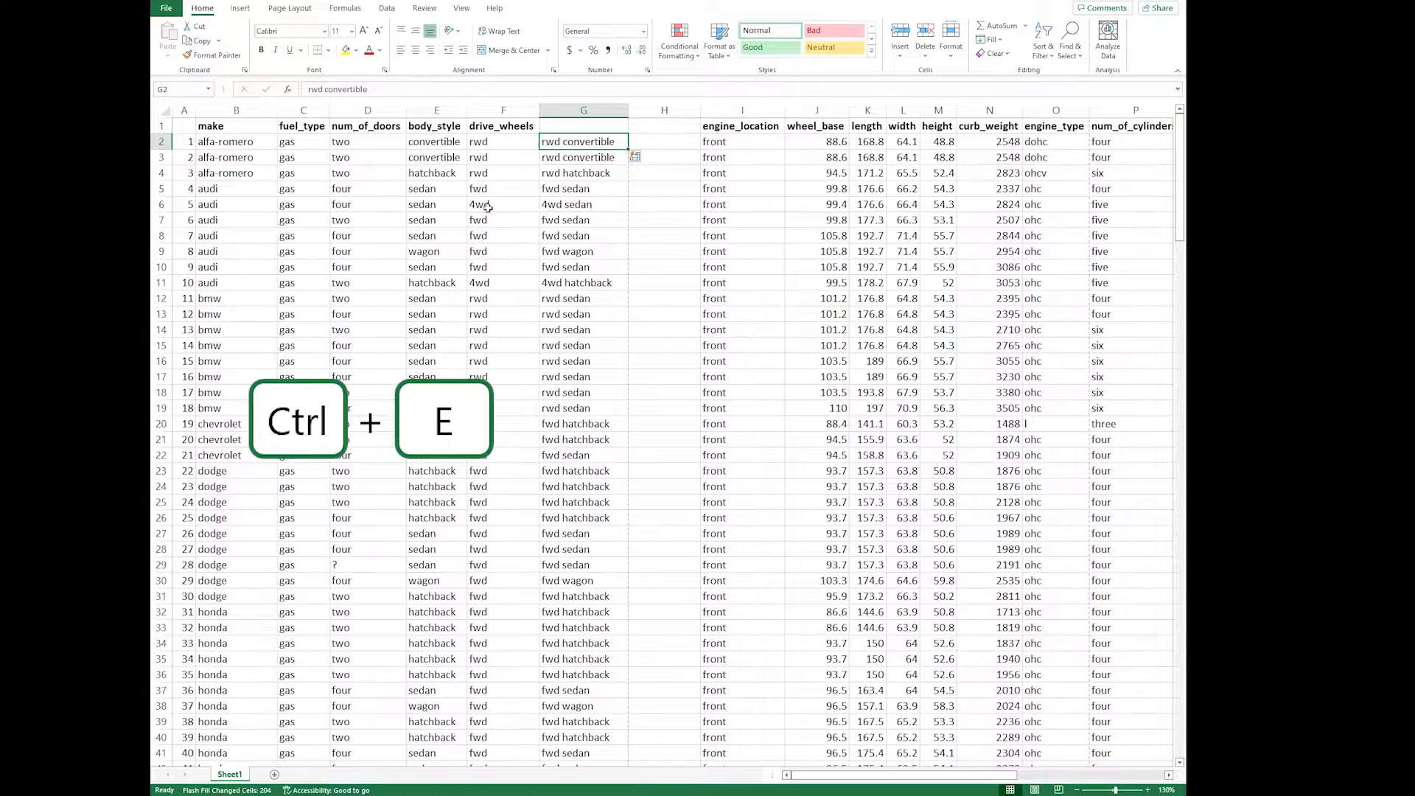
Step: Compare the filled entries in column G with the body_style and drive_wheels values in the same rows
left_click_drag(435, 158, 487, 237)
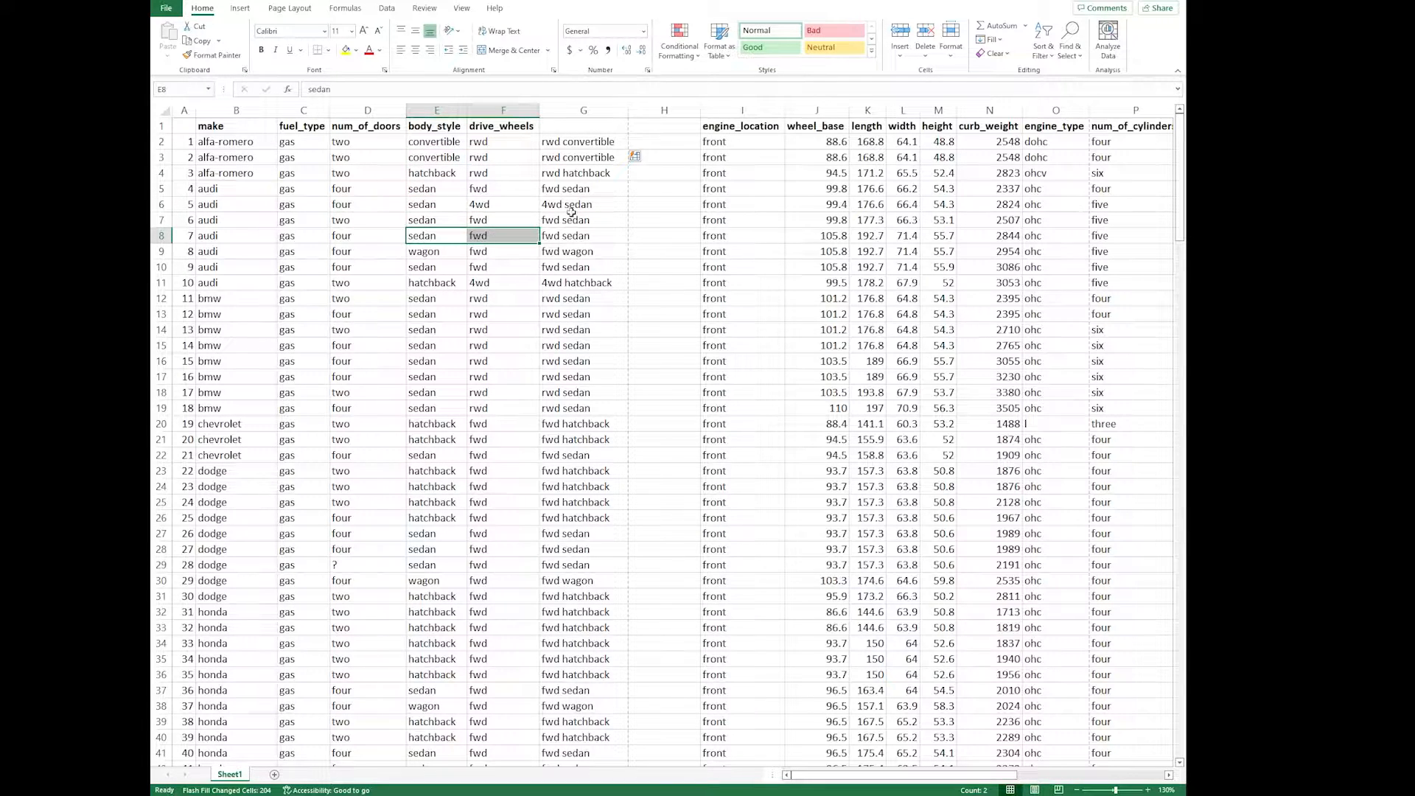
left_click(574, 159)
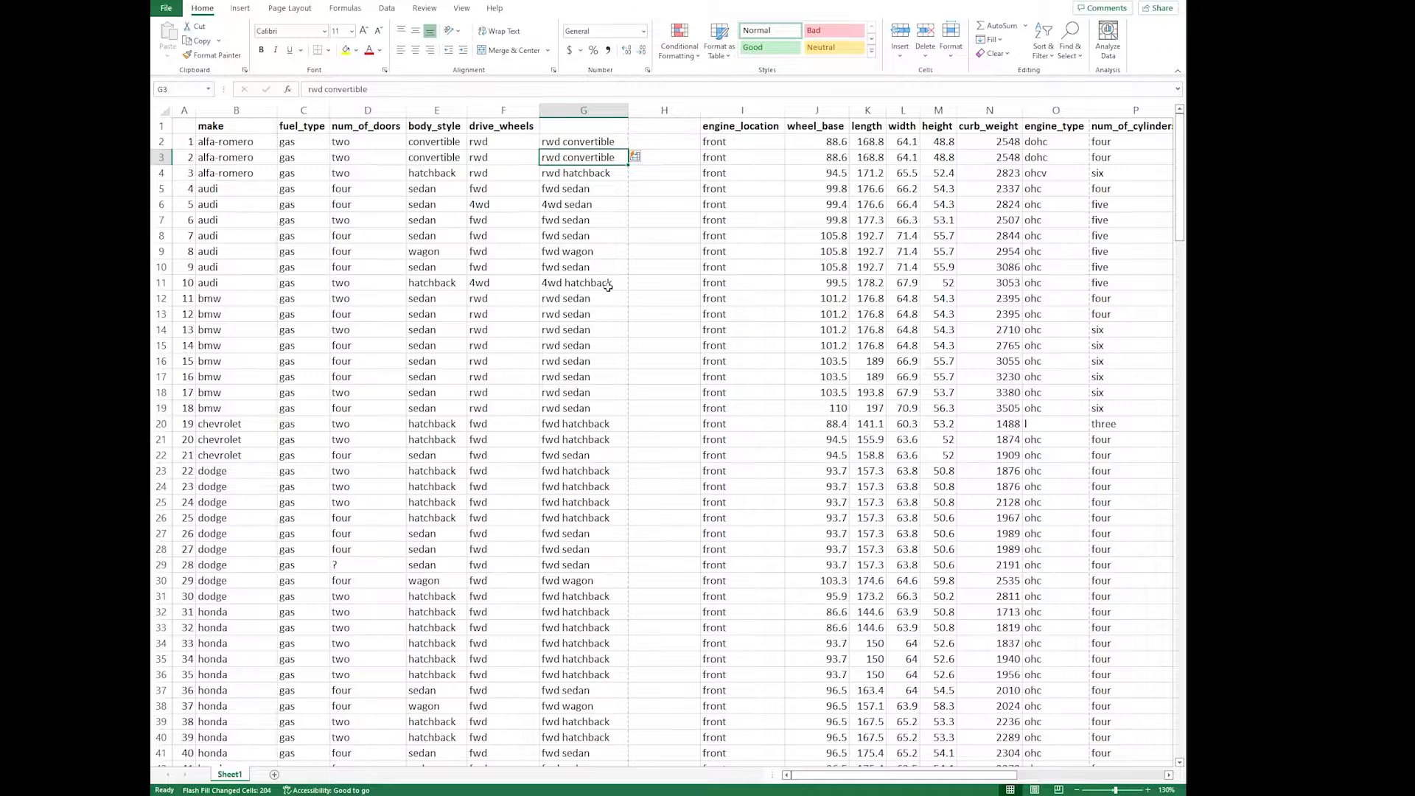
left_click(576, 140)
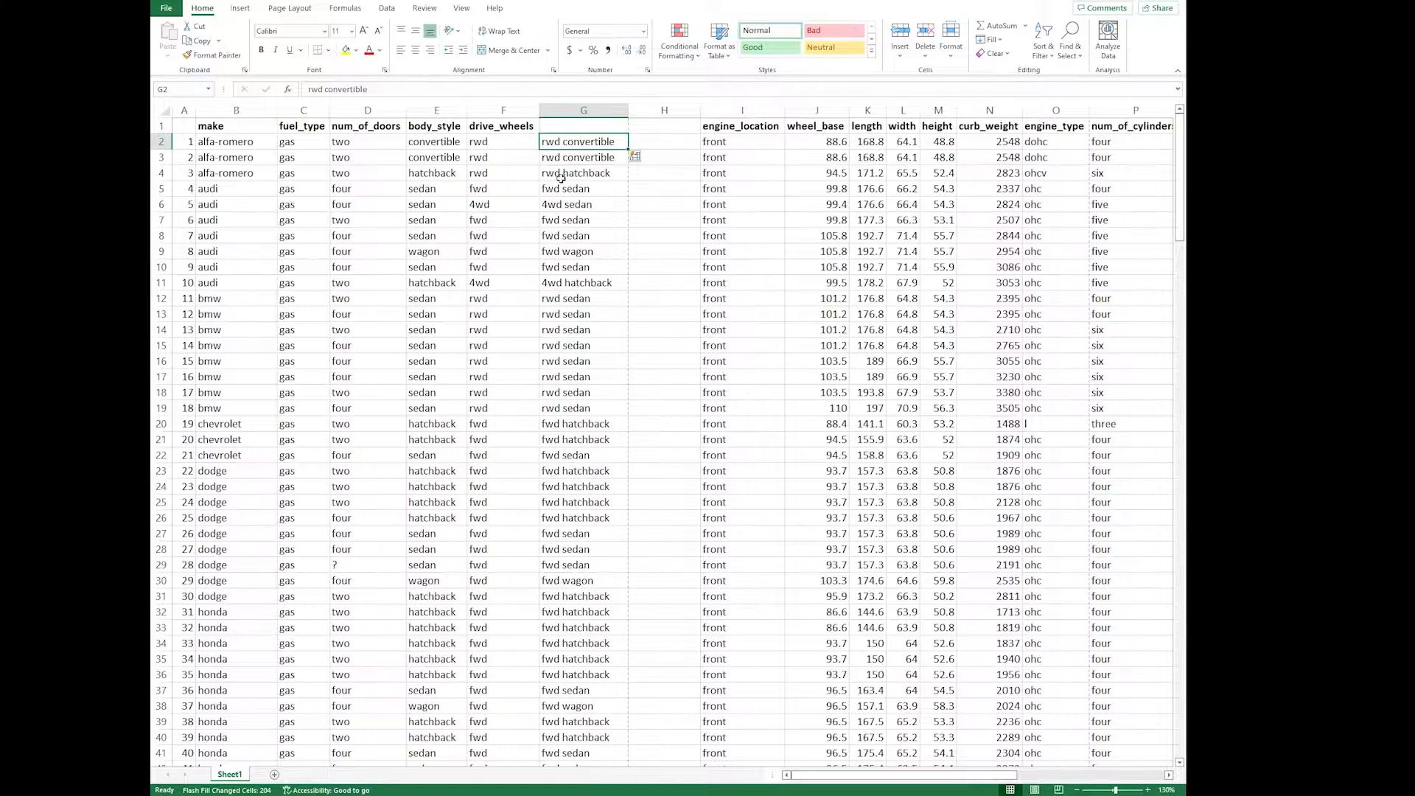
left_click_drag(574, 159, 587, 190)
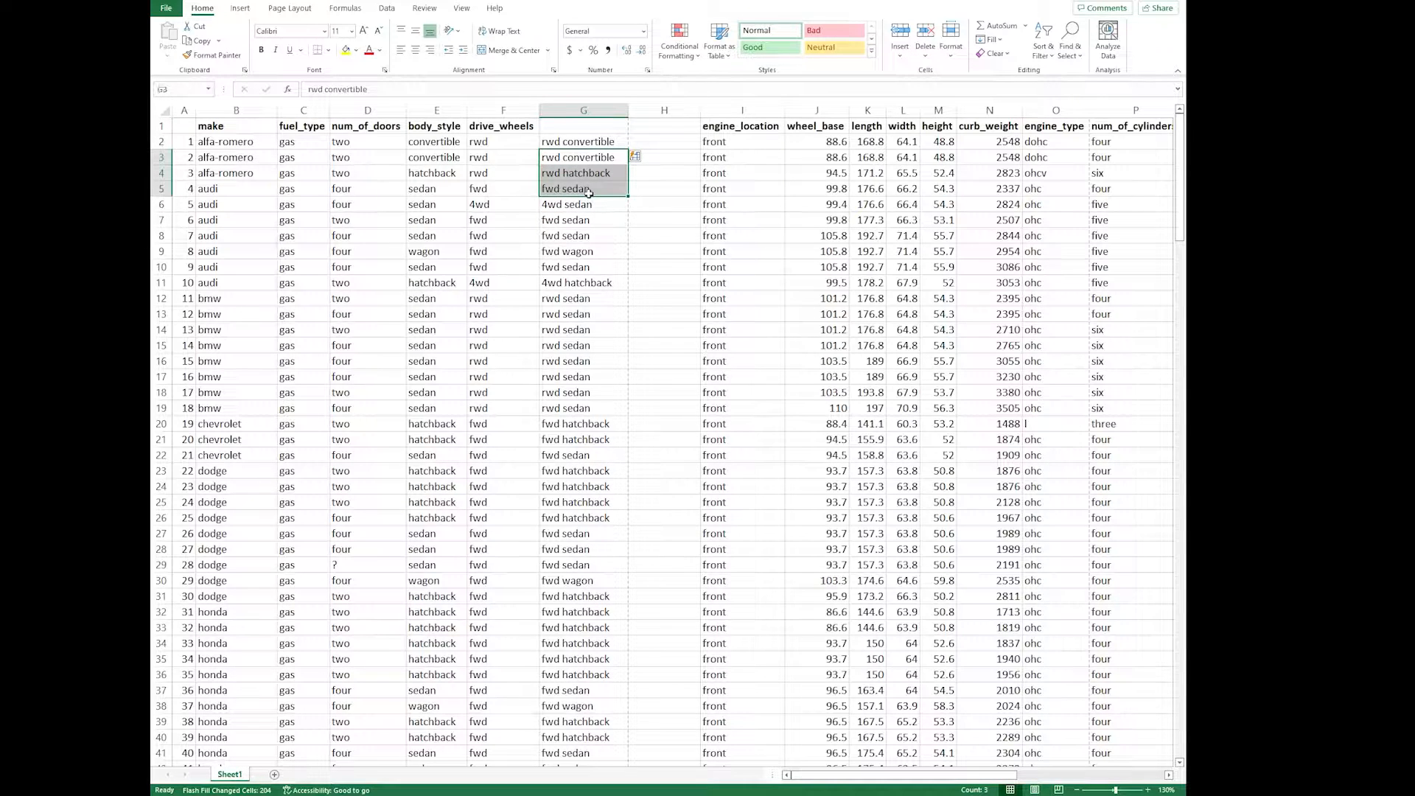
left_click(587, 142)
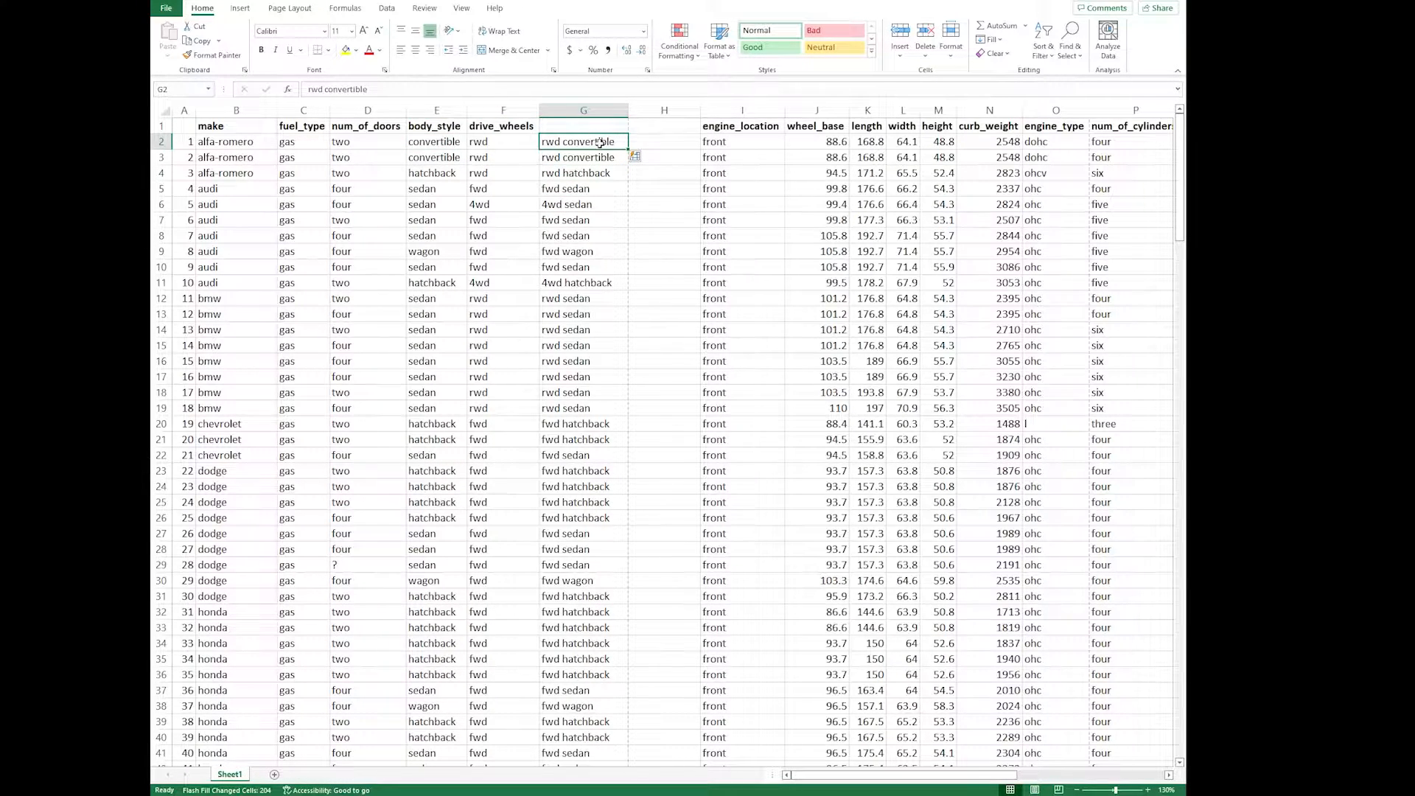
left_click(595, 160)
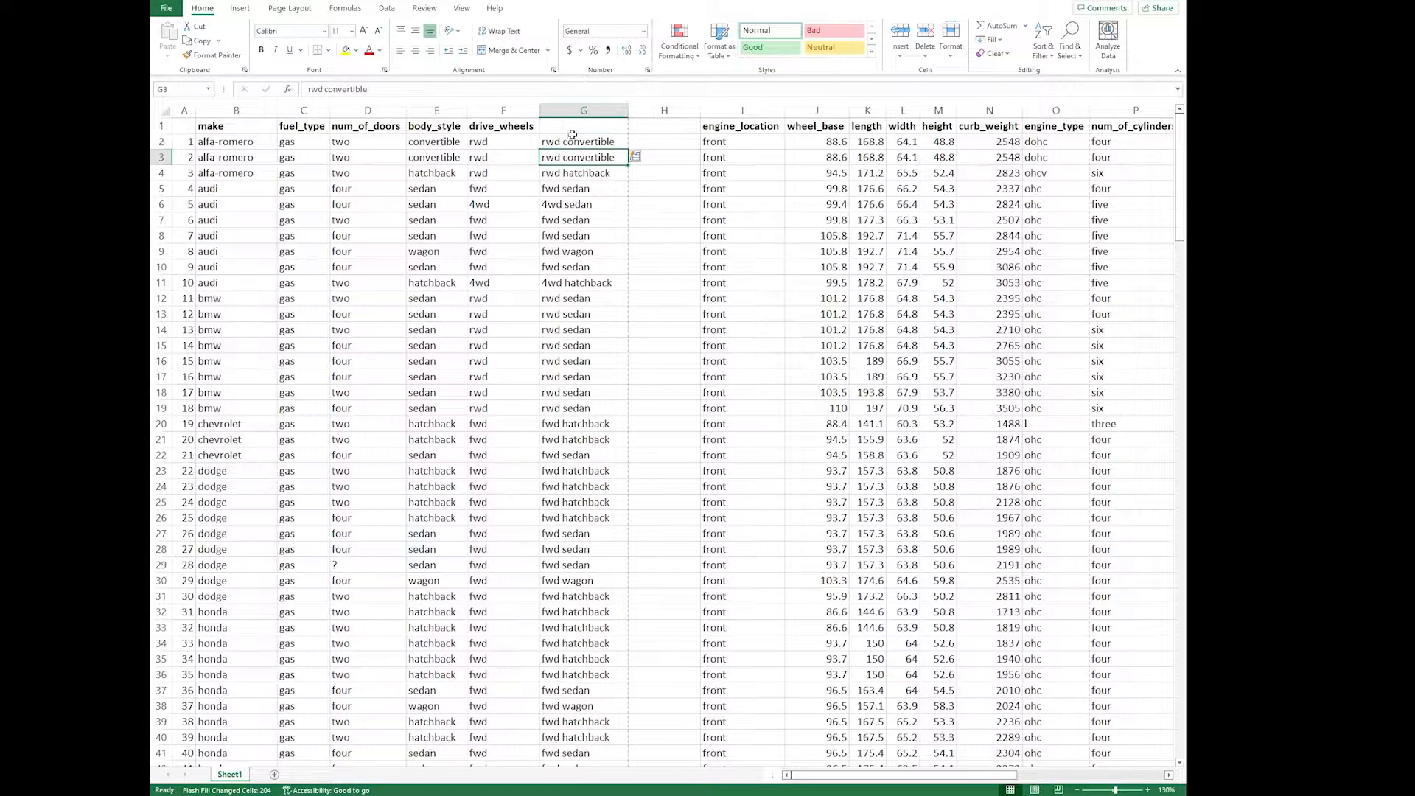
left_click(572, 142)
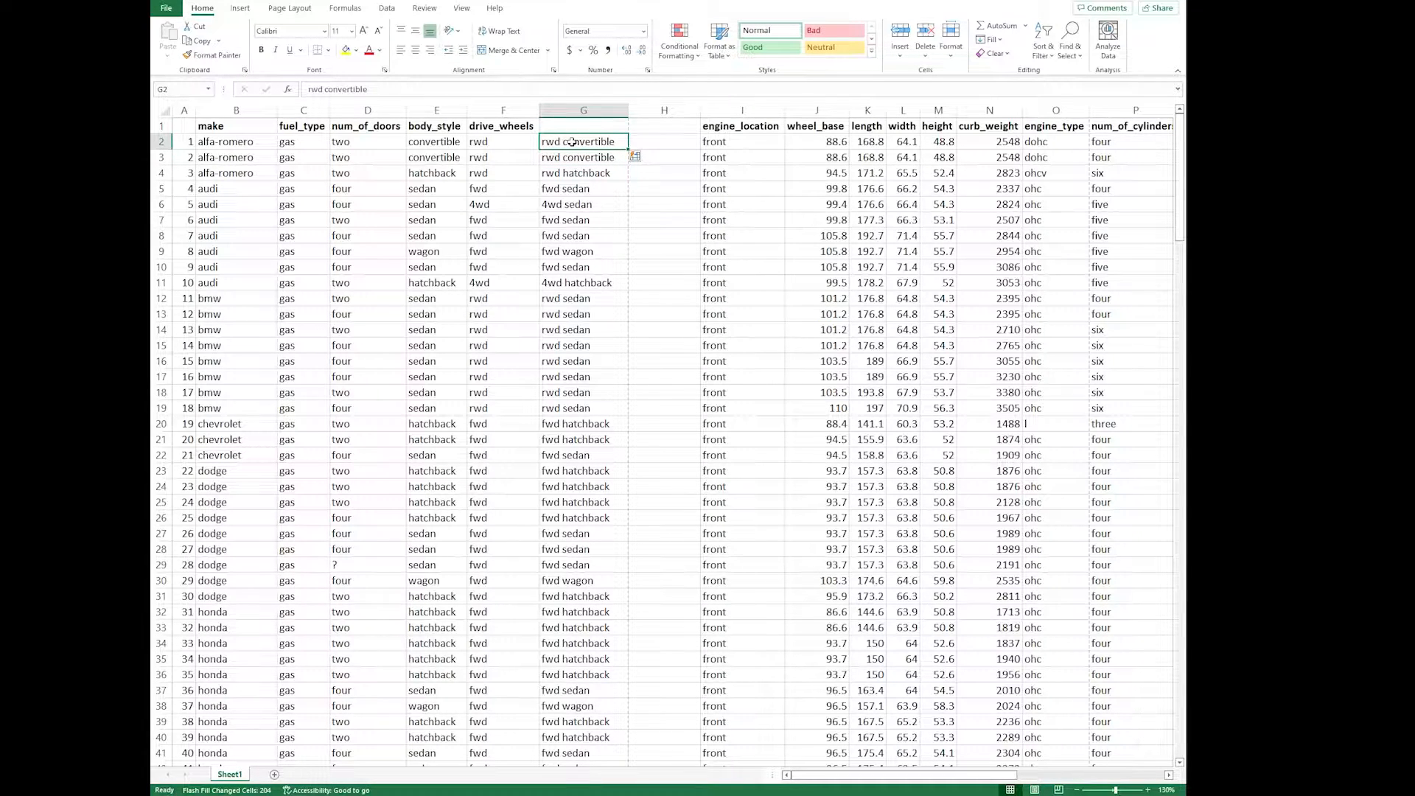
Step: Clear the filled text from column G and delete the empty columns G and H
left_click(575, 109)
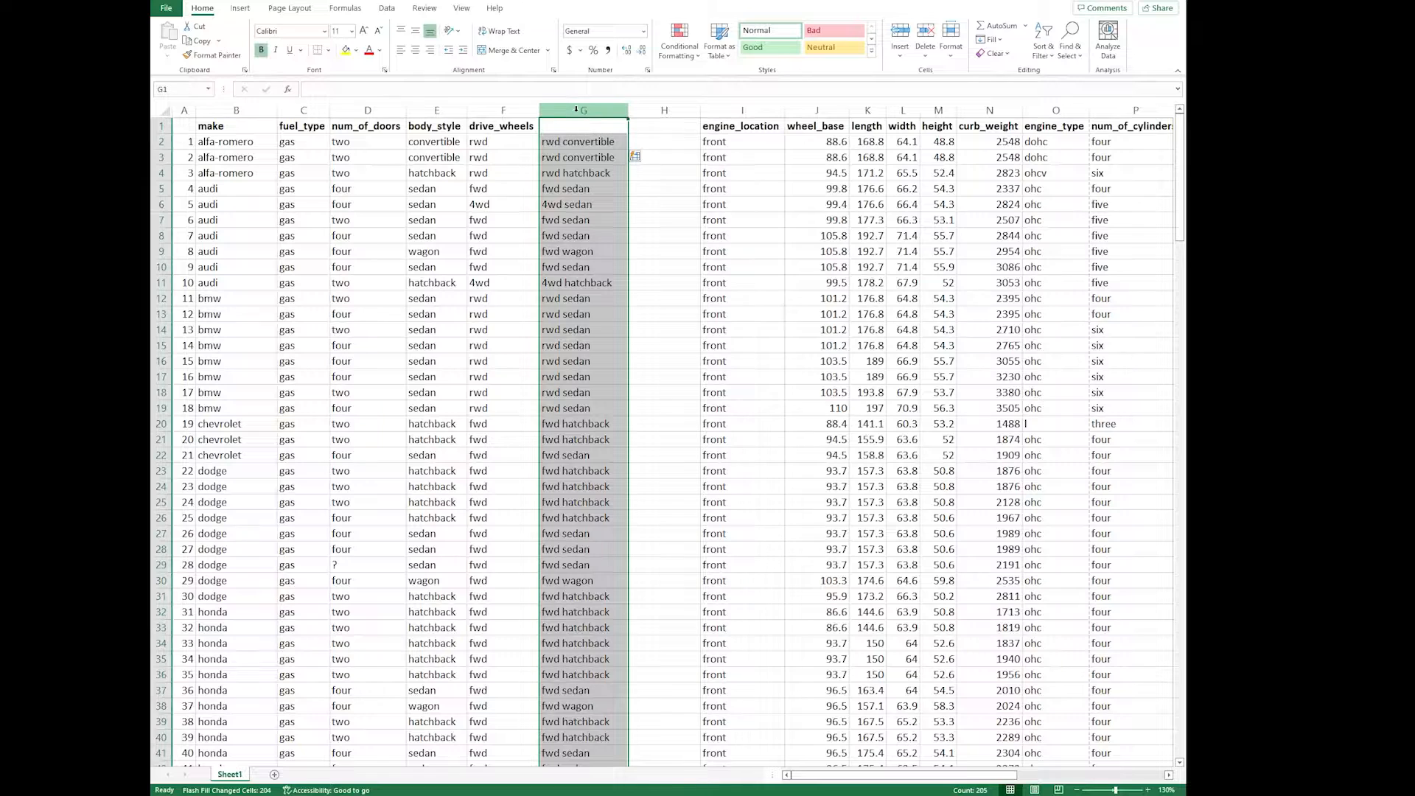
key("Delete")
left_click(584, 143)
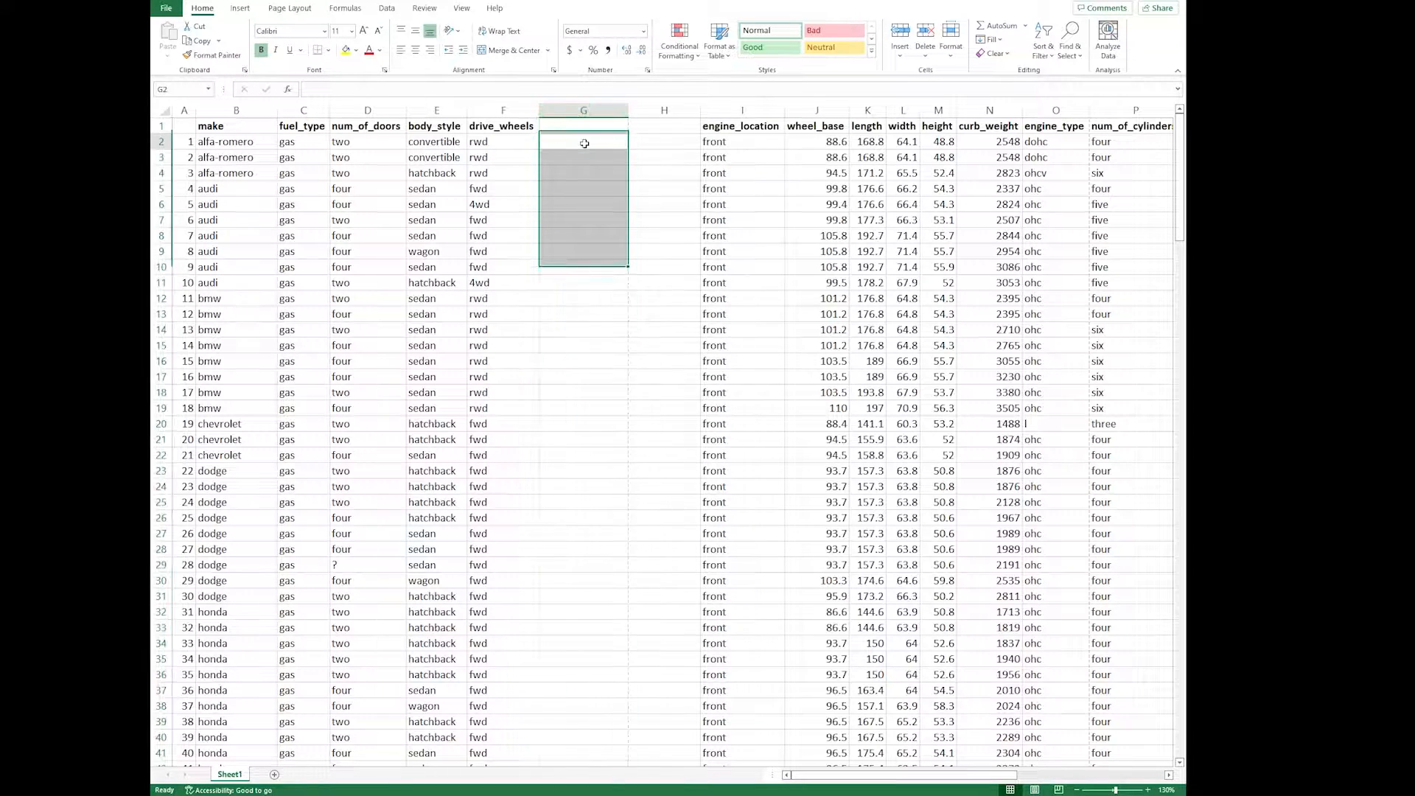
left_click_drag(584, 143, 586, 254)
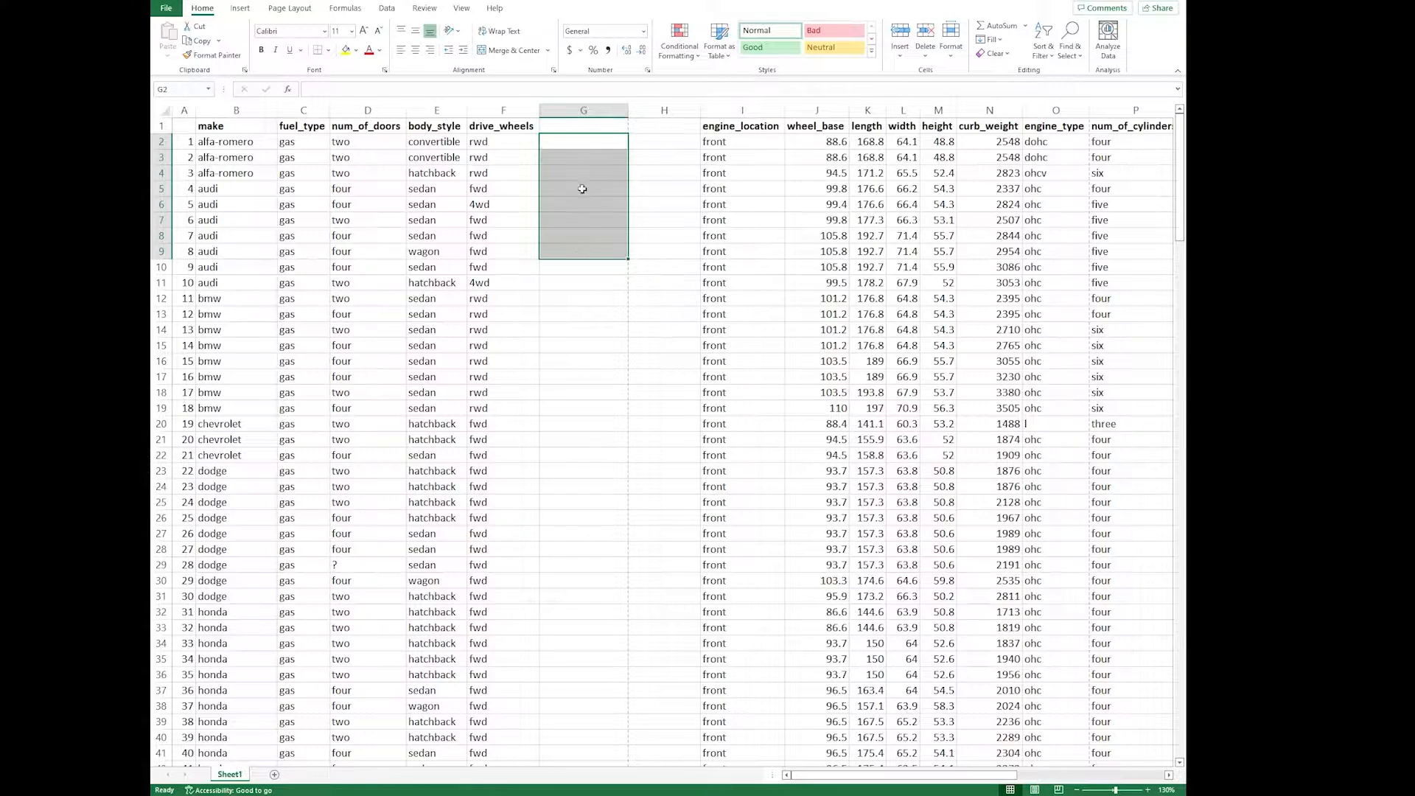
left_click(578, 266)
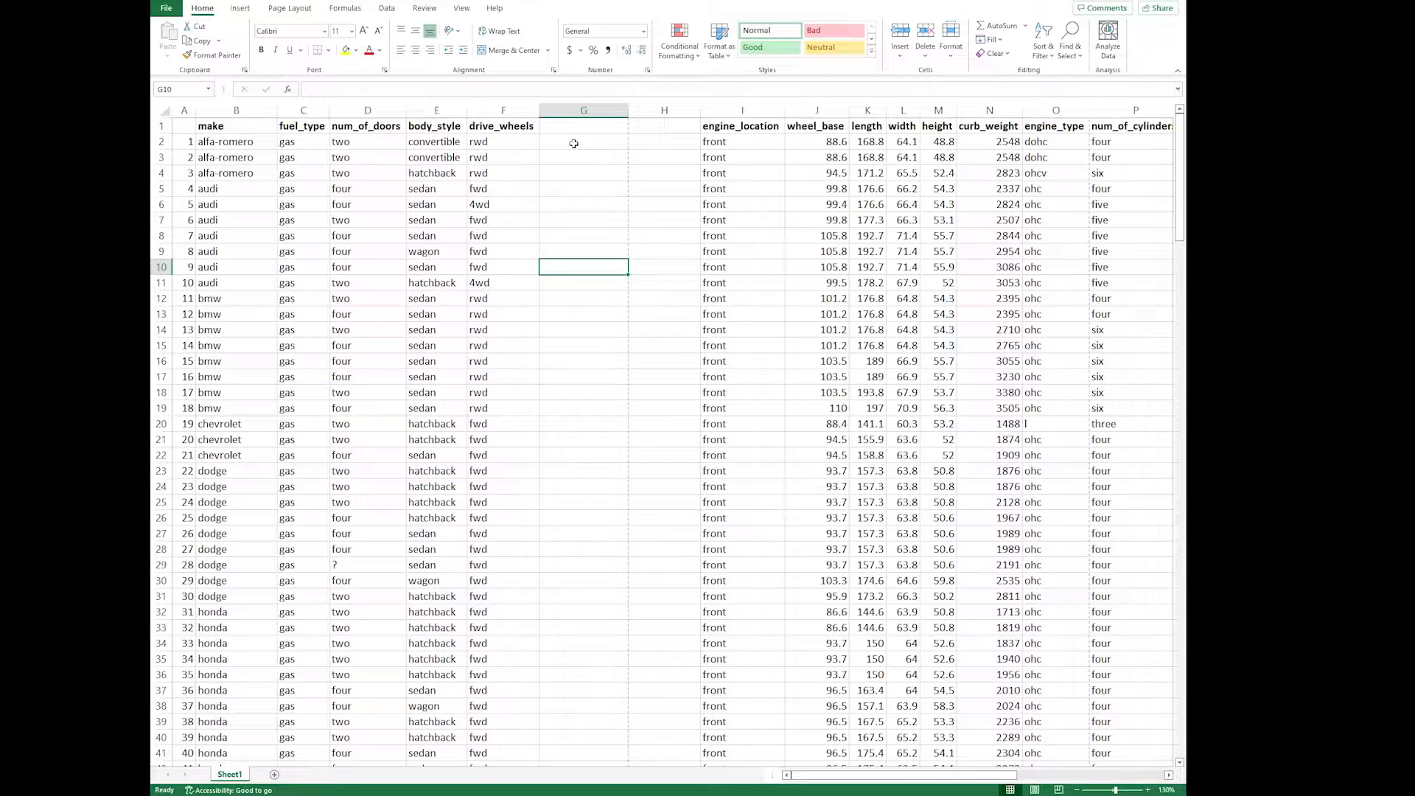
left_click(574, 143)
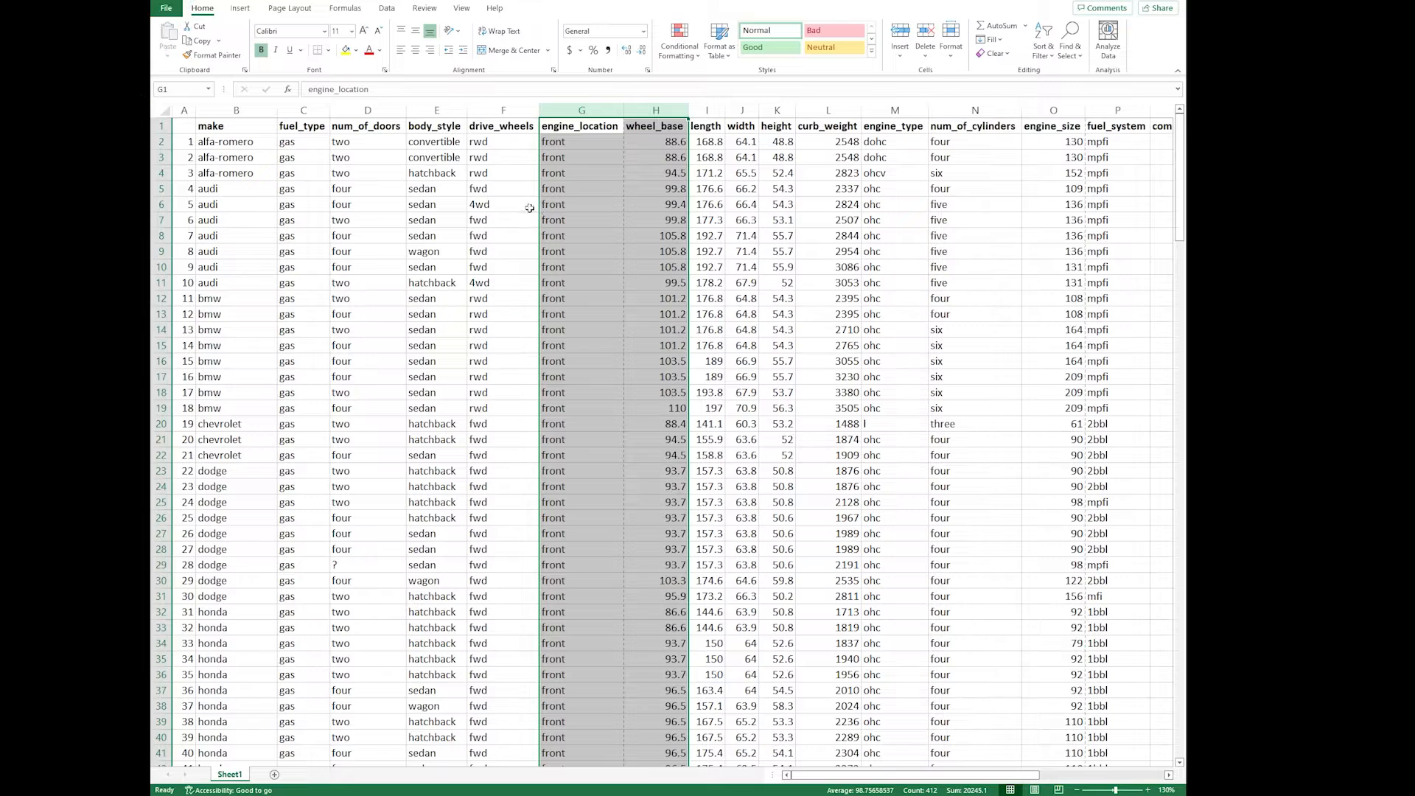
left_click(529, 208)
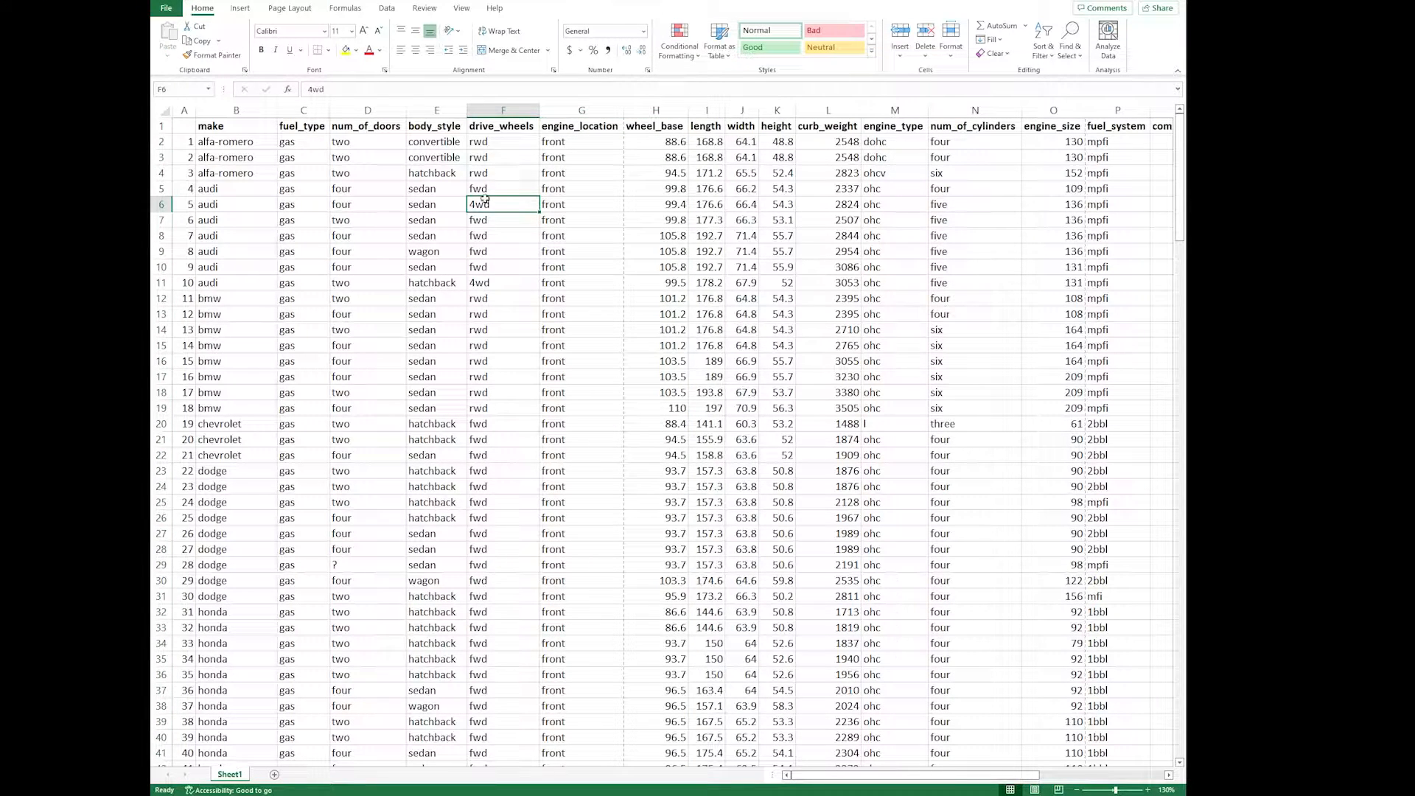
Step: Group the fuel_type, num_of_doors and body_style columns, collapse the group and expand it again
left_click(312, 147)
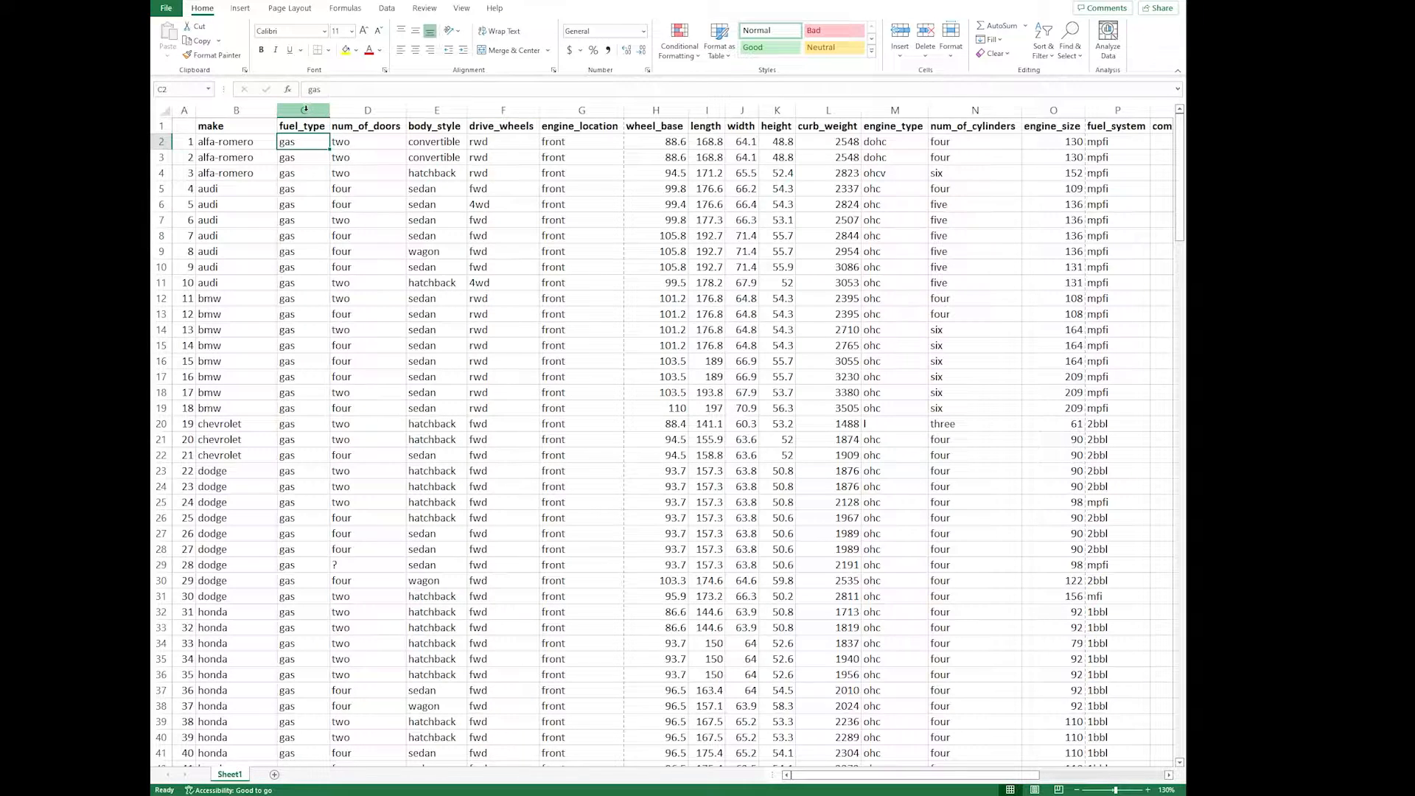
left_click_drag(305, 109, 423, 108)
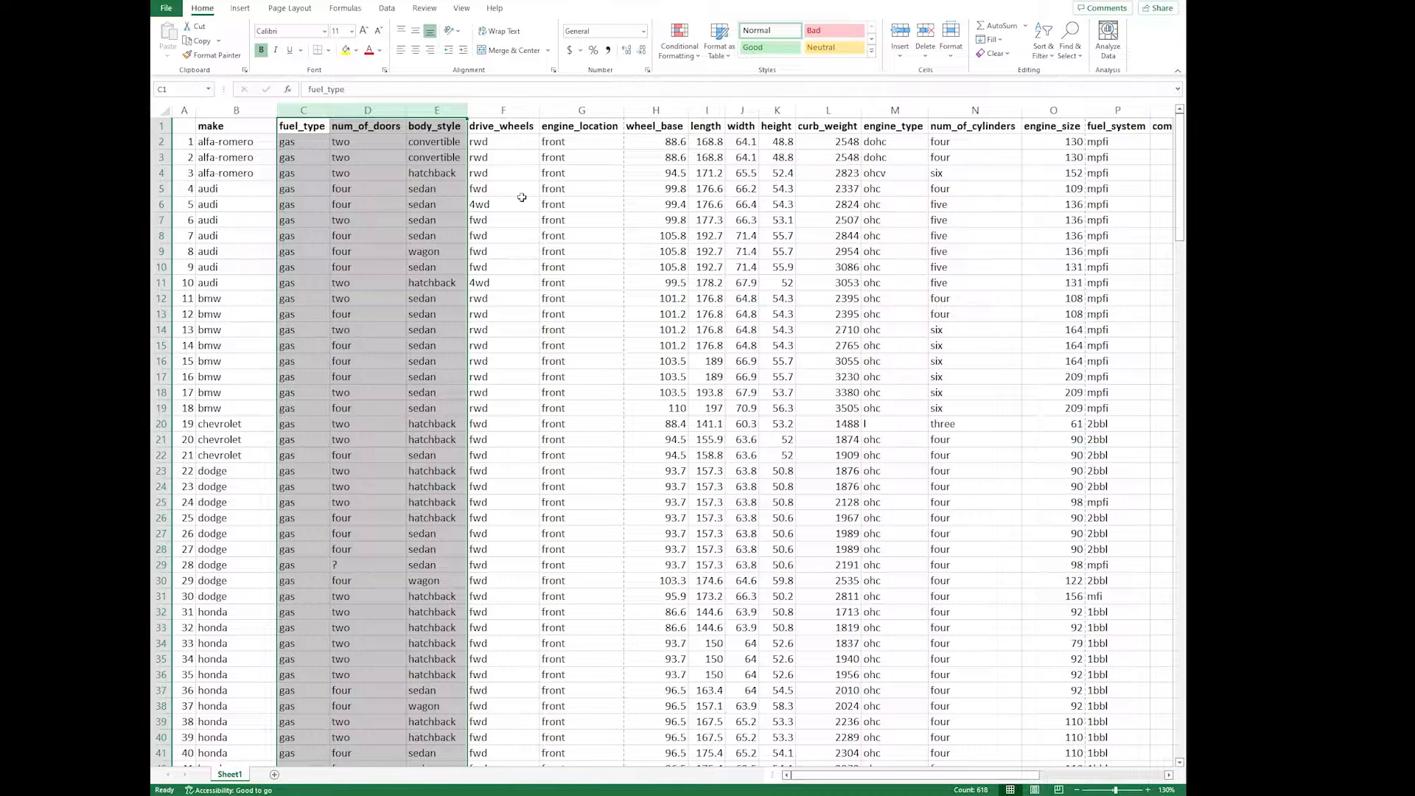
key("shift+alt+Right")
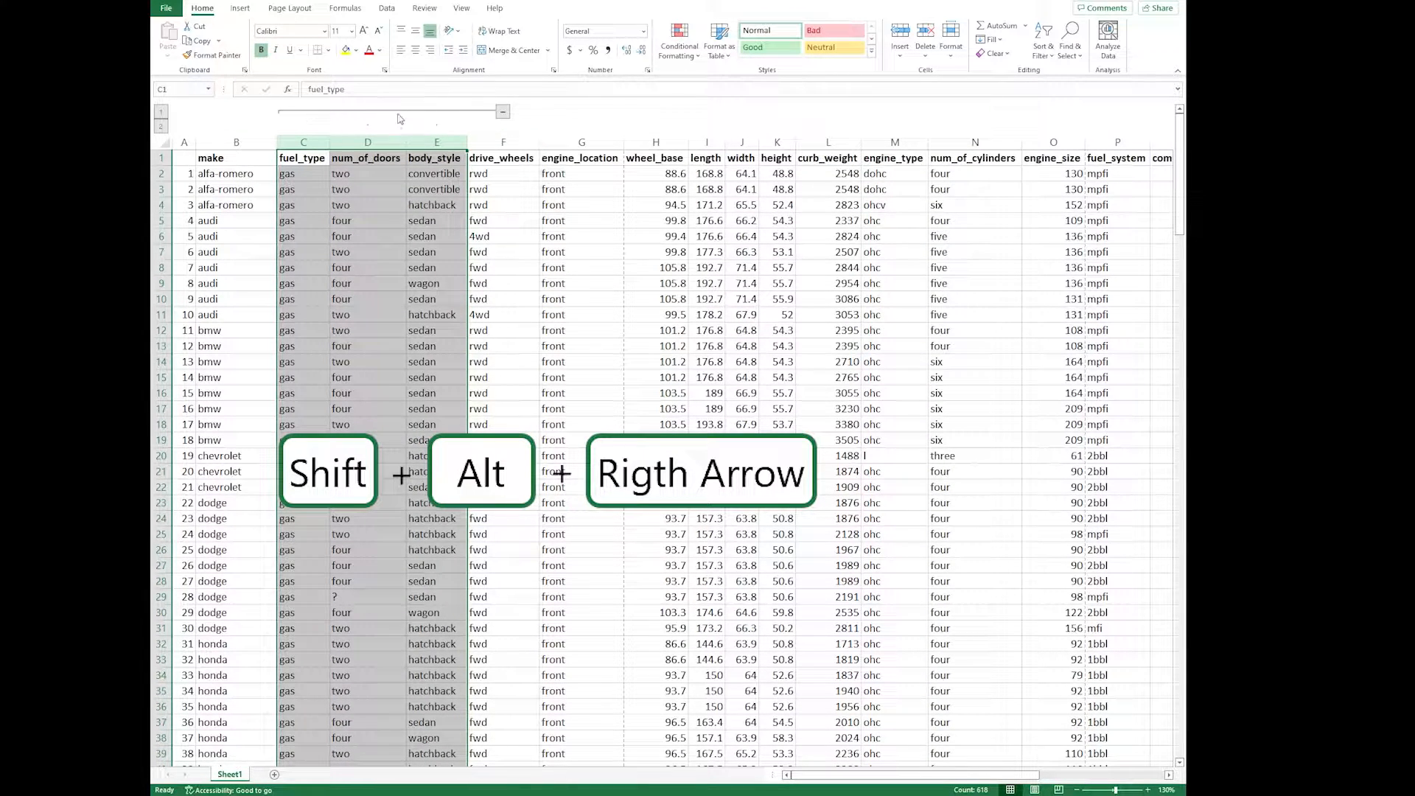
left_click(504, 112)
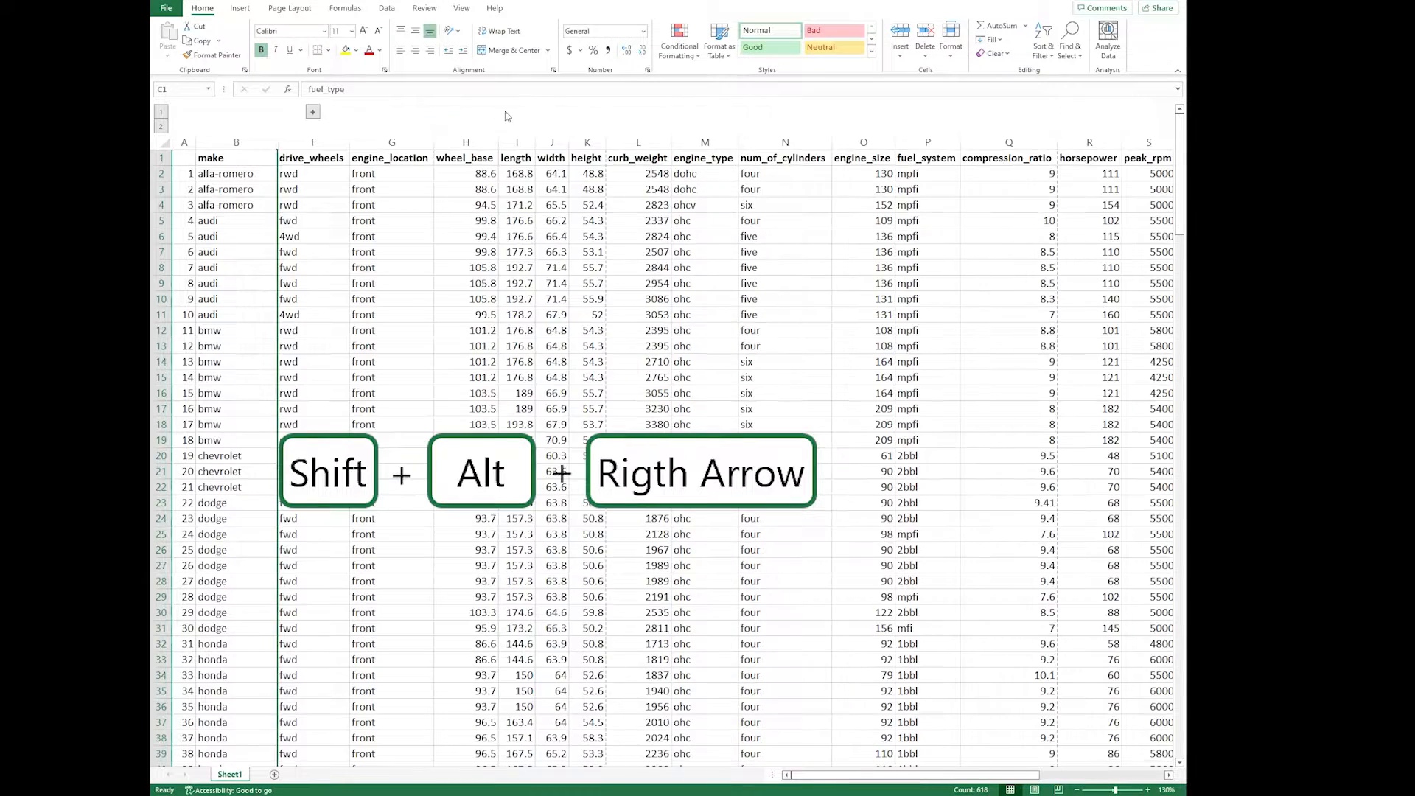
left_click(313, 113)
left_click(350, 236)
Step: Group rows 2 to 8, and collapse and expand the row group twice
left_click_drag(163, 174, 167, 269)
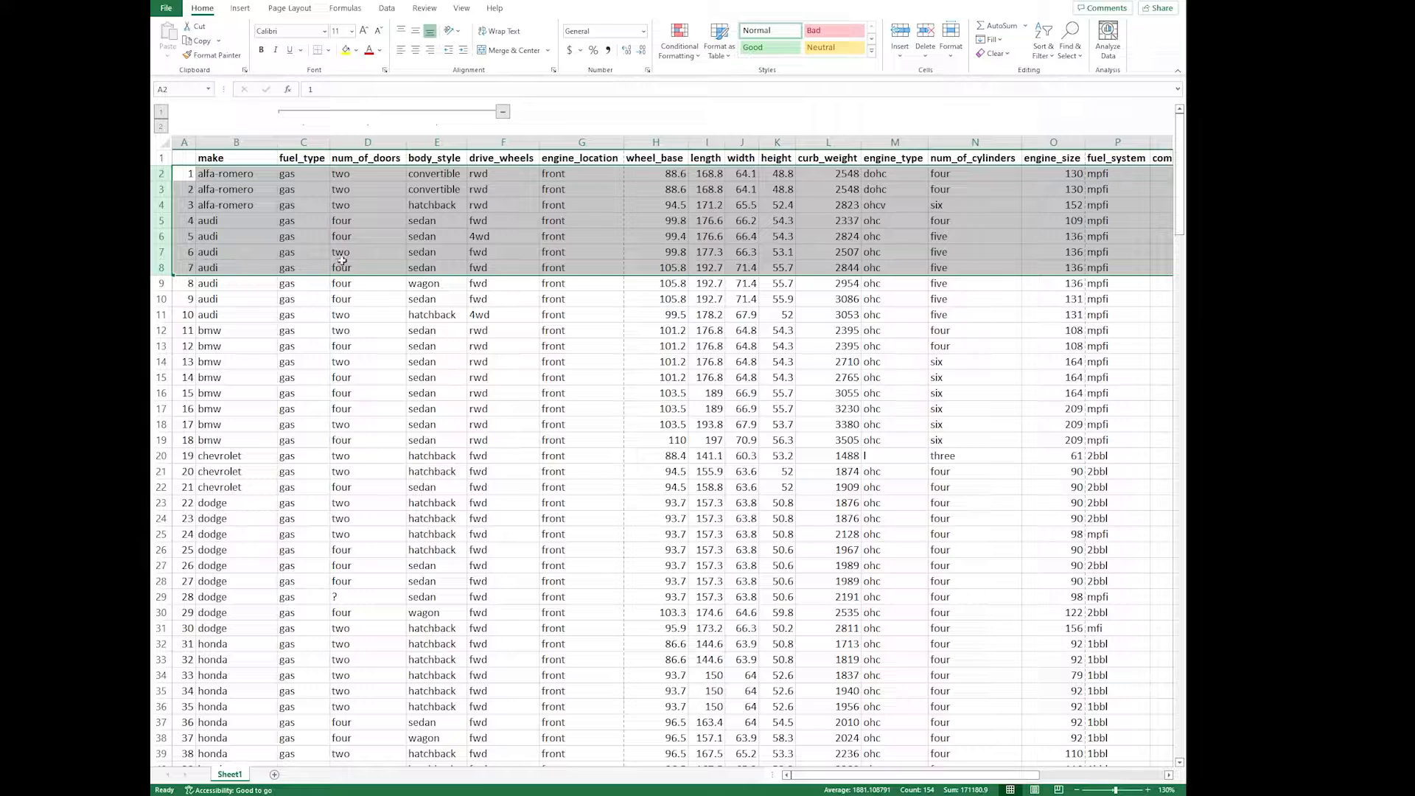
key("shift+alt+Right")
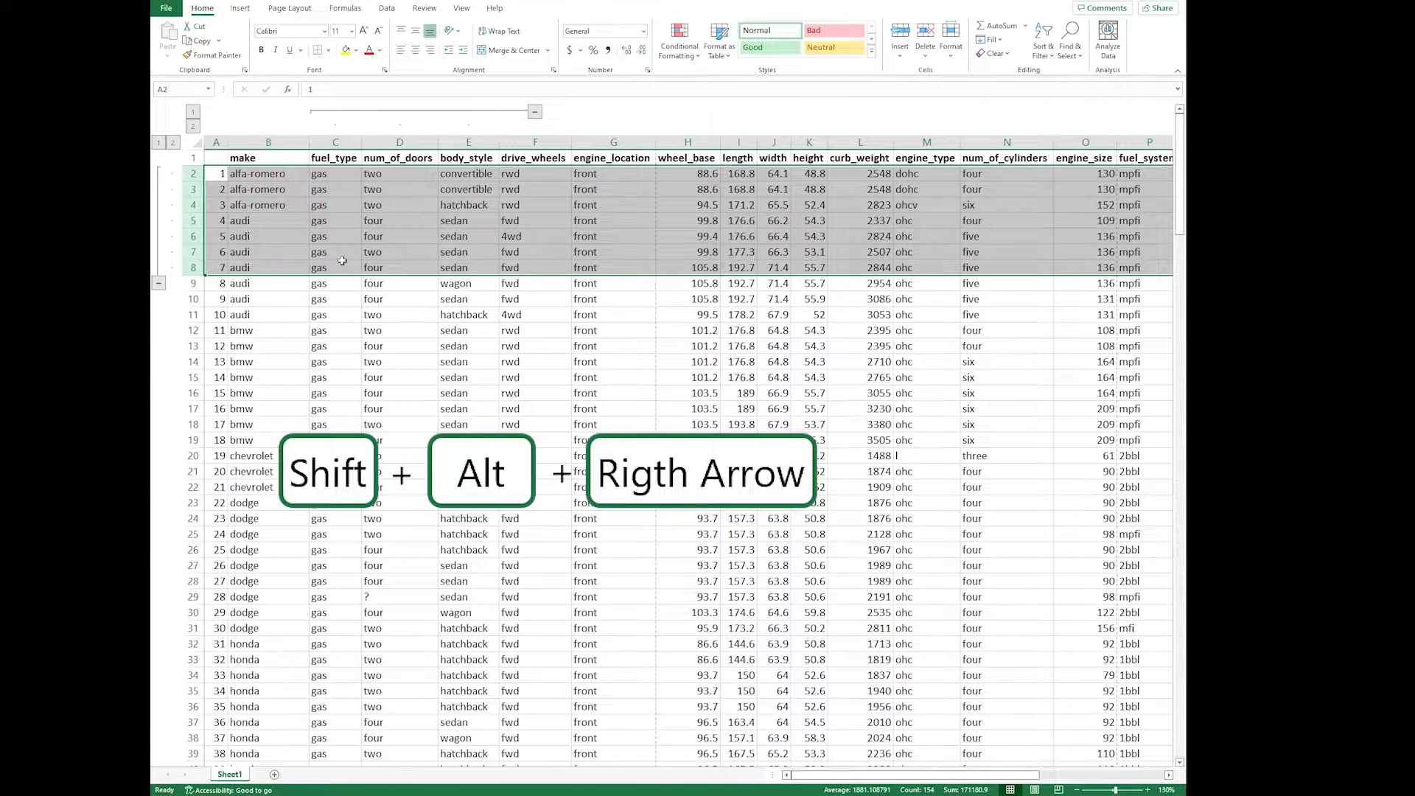
left_click(158, 284)
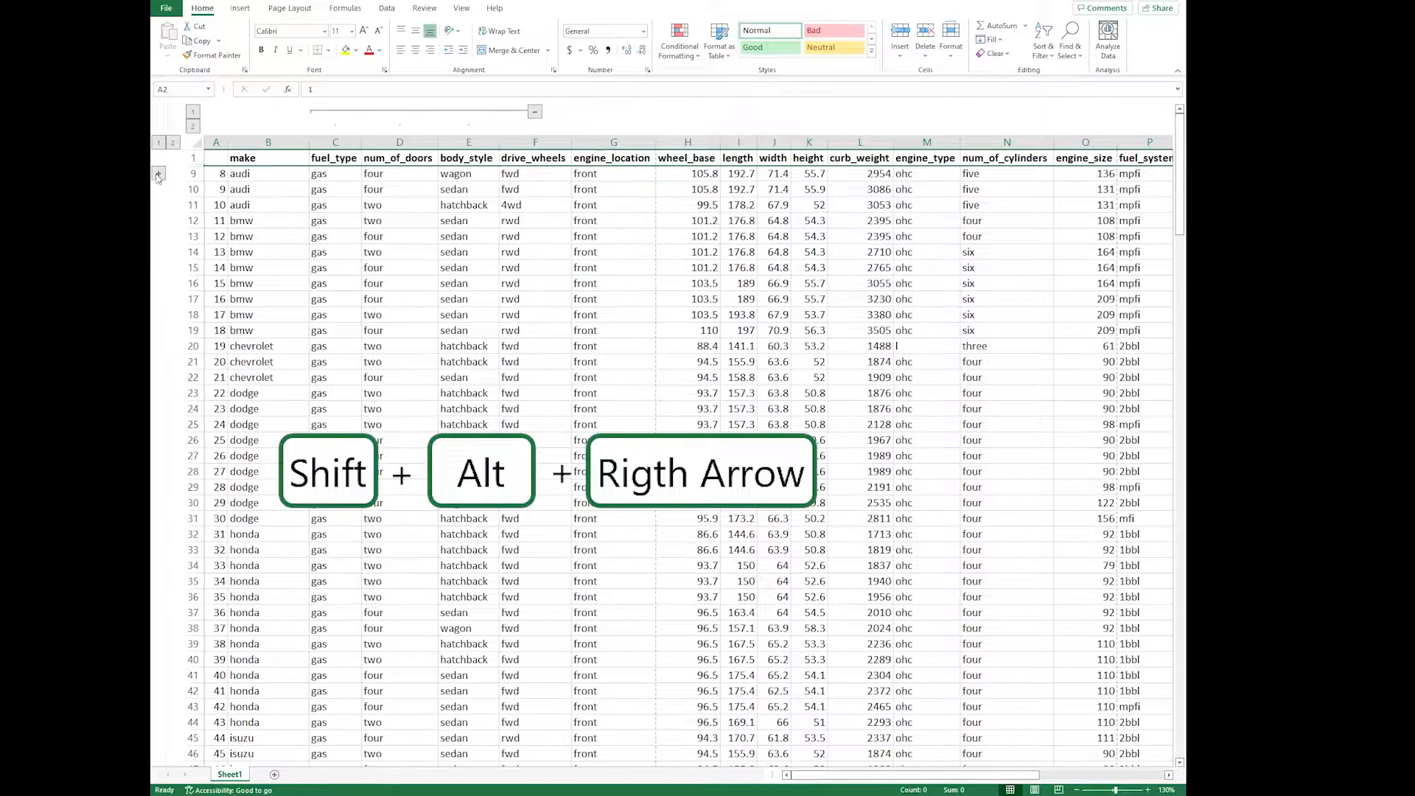
left_click(158, 176)
left_click(158, 283)
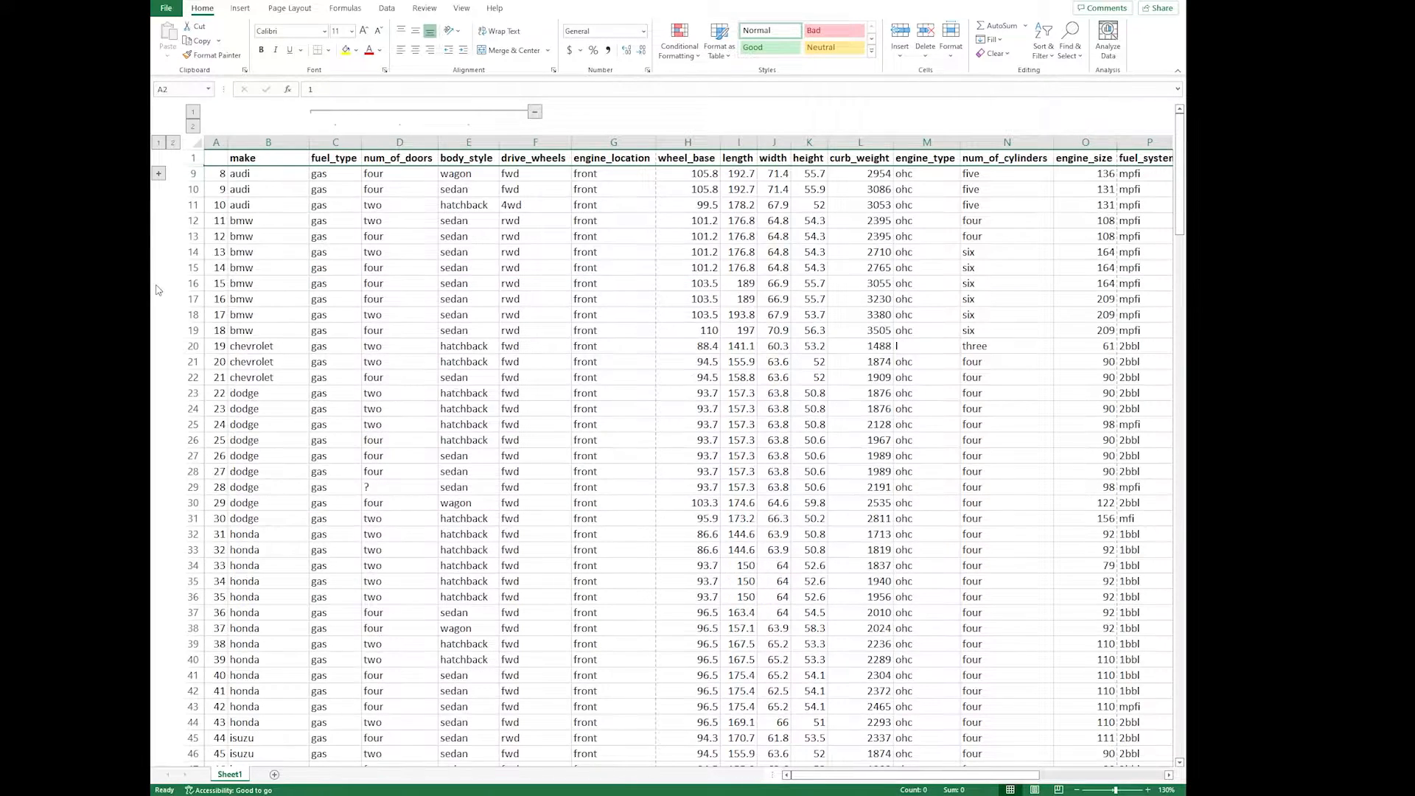
left_click(159, 174)
Step: Ungroup rows 2 to 8 and columns C to E
key("shift+alt+Left")
left_click(371, 173)
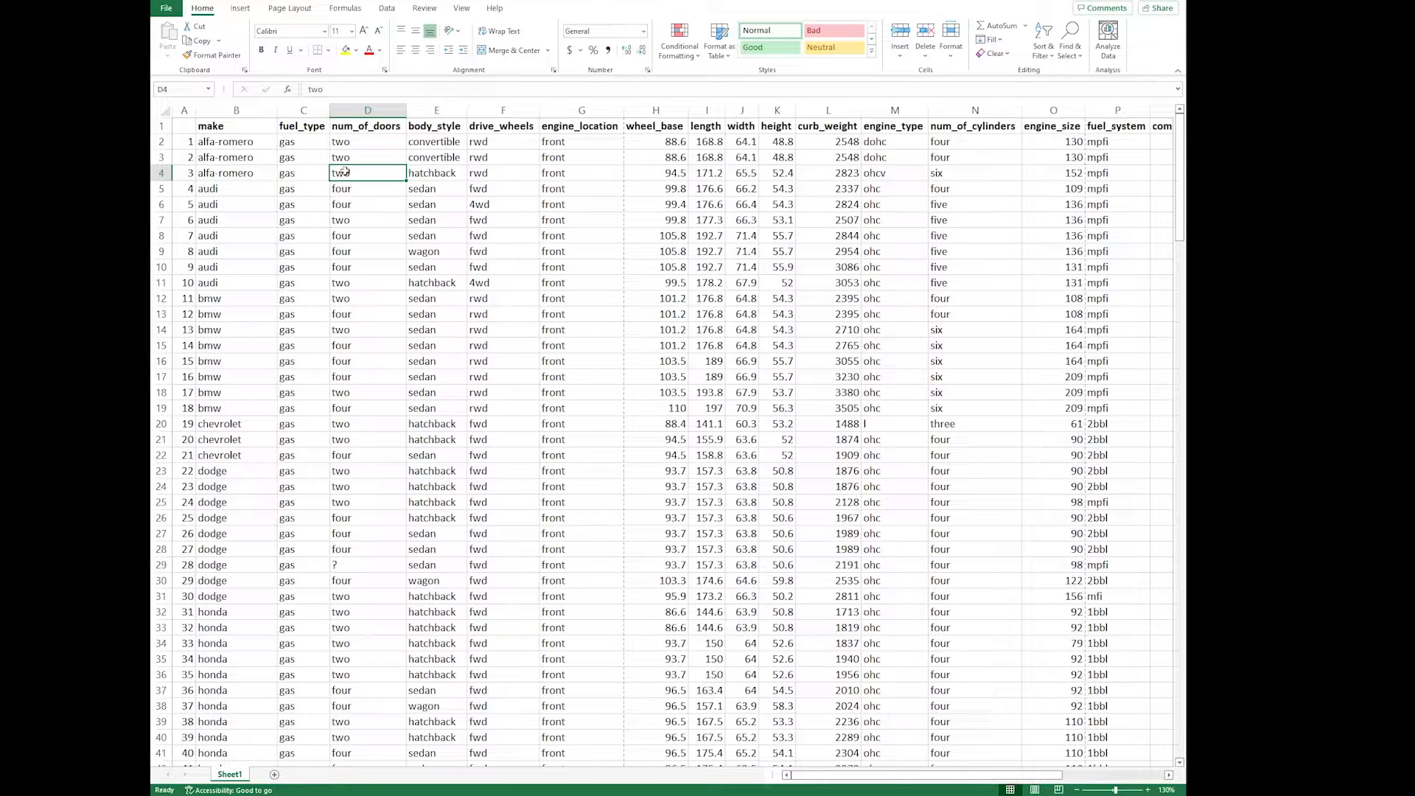
left_click(361, 156)
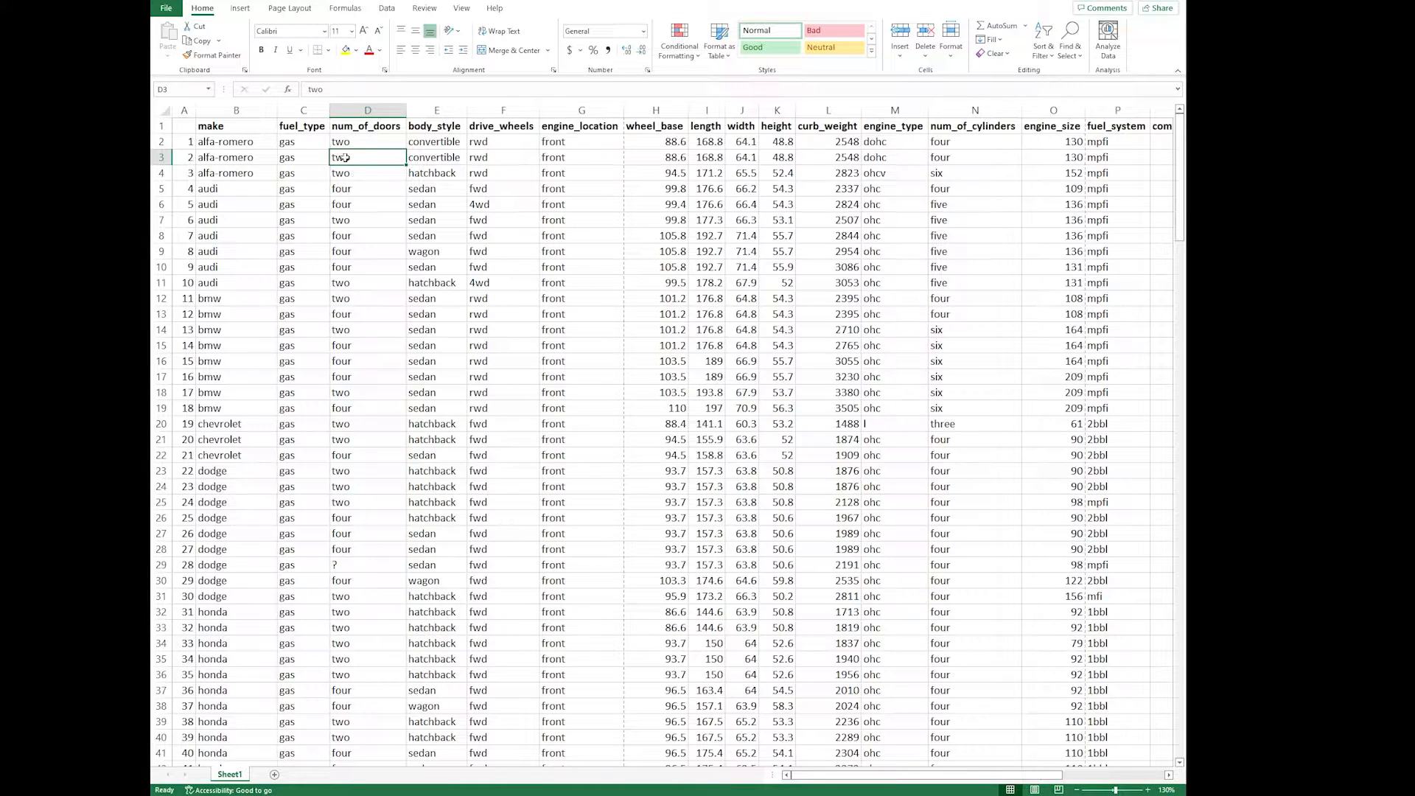
left_click(361, 143)
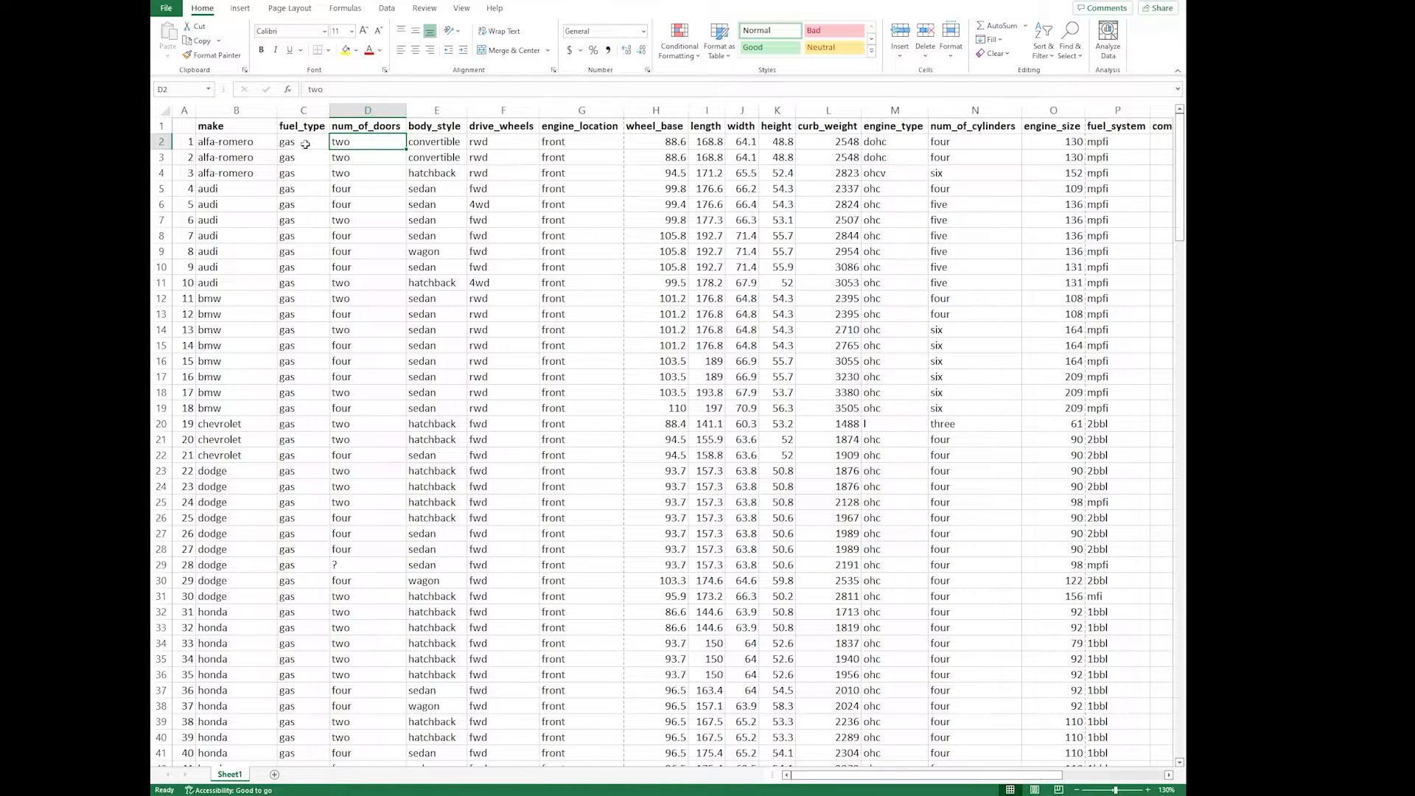
left_click(305, 145)
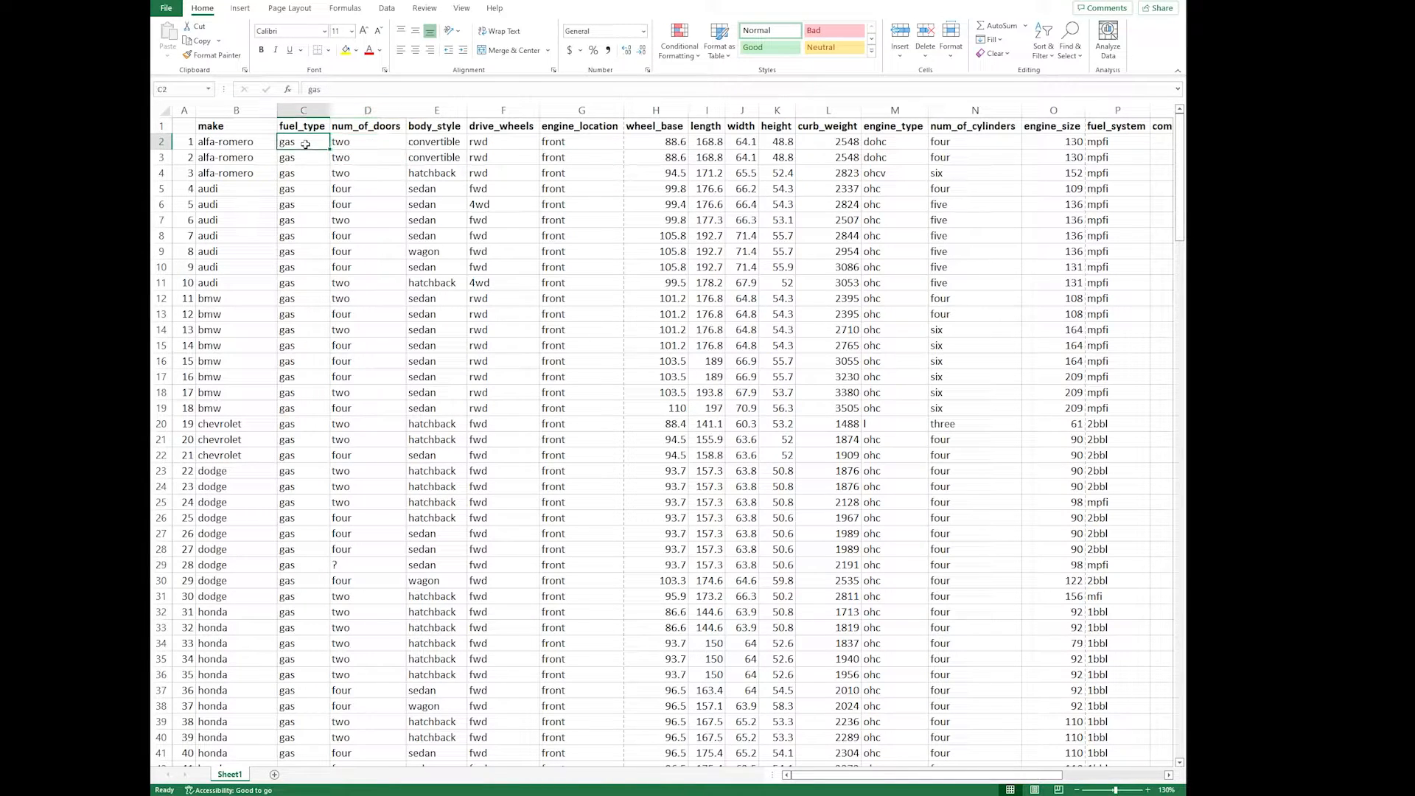
left_click(351, 159)
left_click(356, 172)
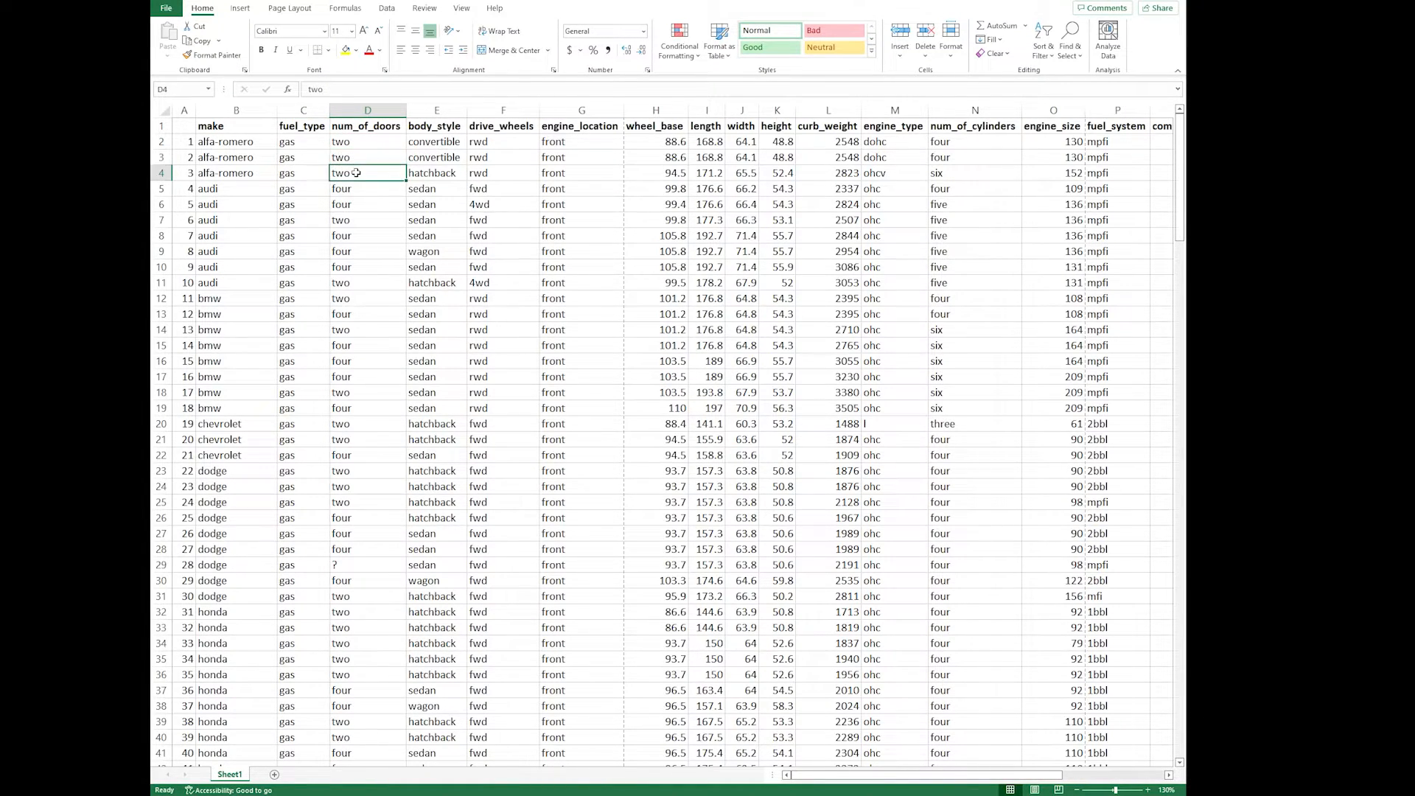